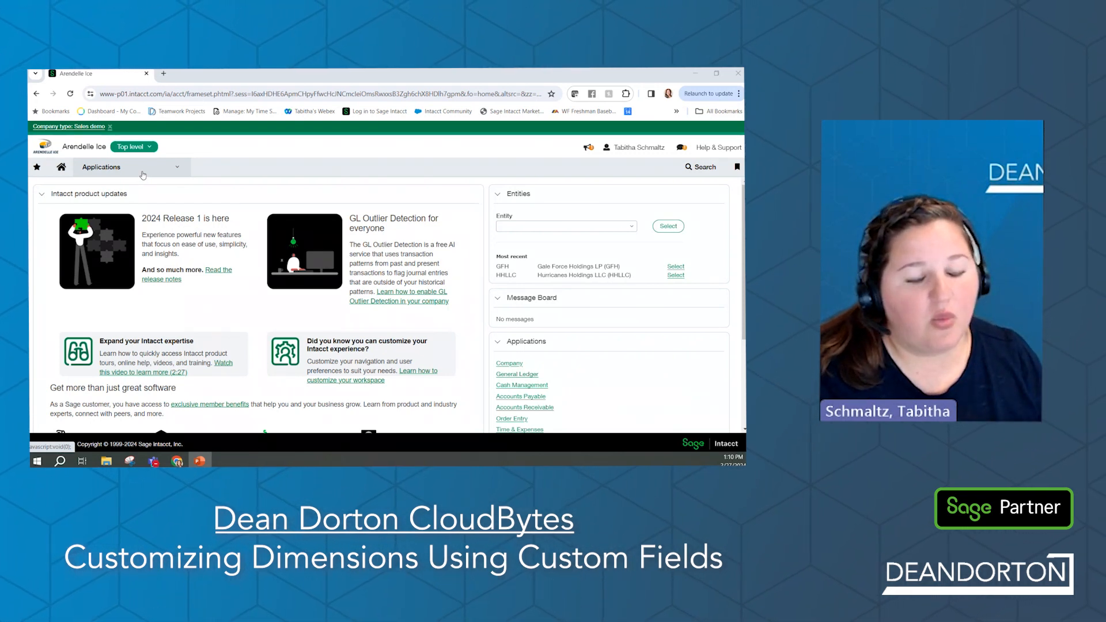
Step: Enlarge the browser page by one zoom level and open the Terminology list in the Company setup
click(148, 169)
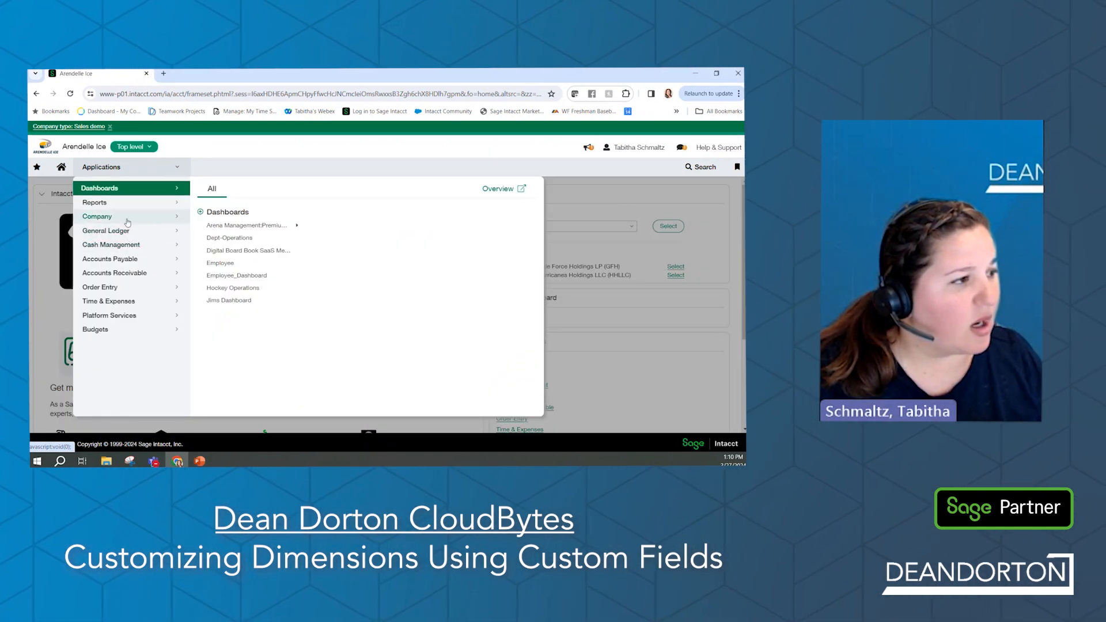
click(97, 216)
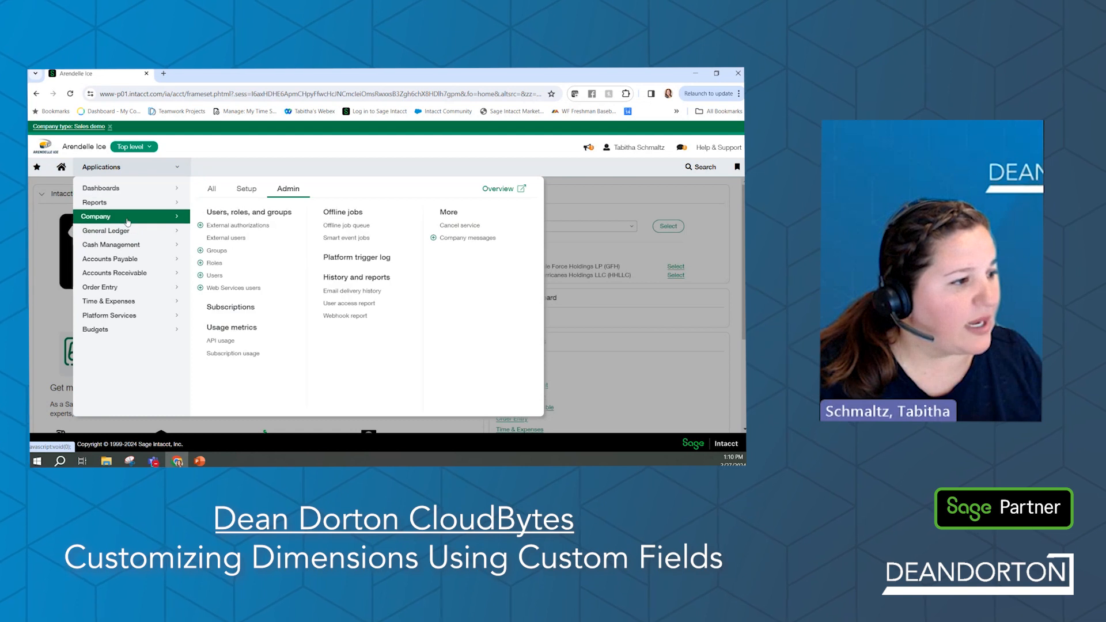
click(248, 190)
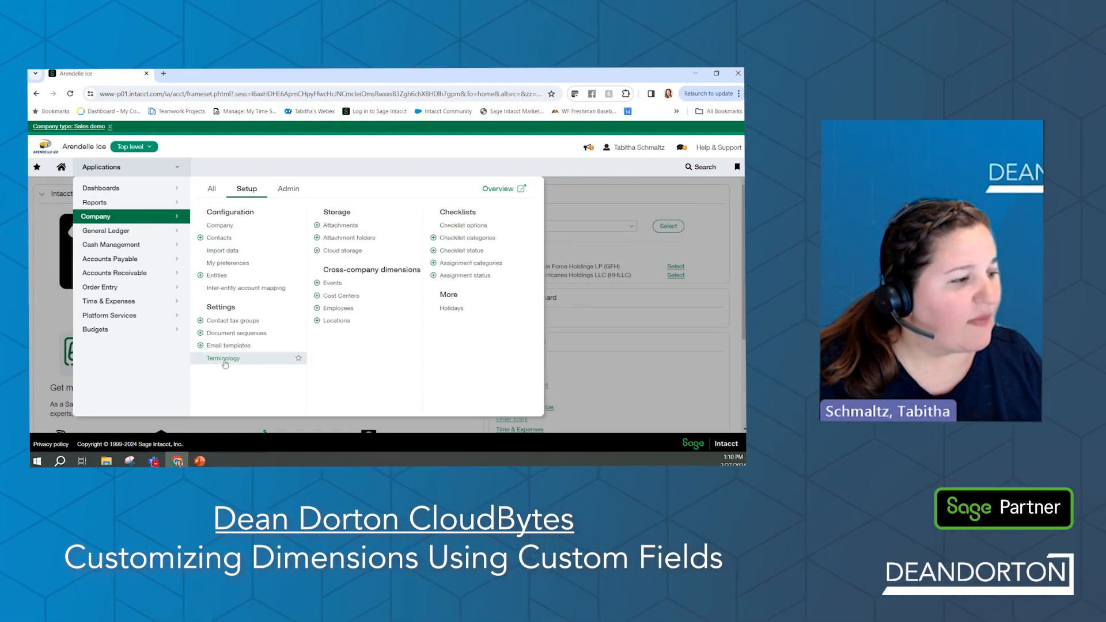
click(738, 94)
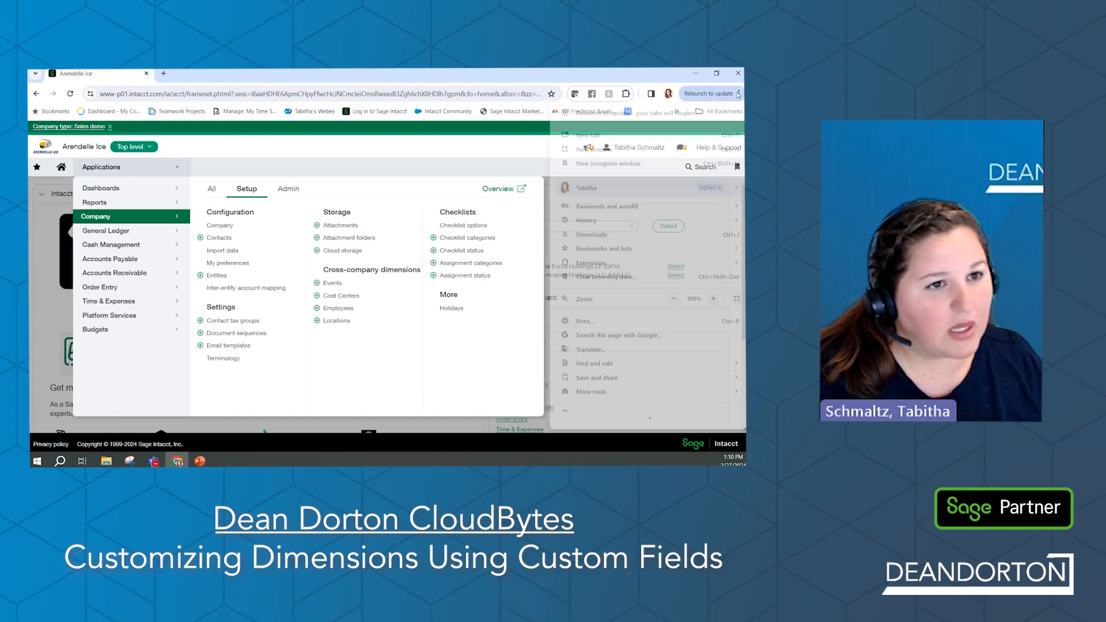
click(713, 298)
click(248, 383)
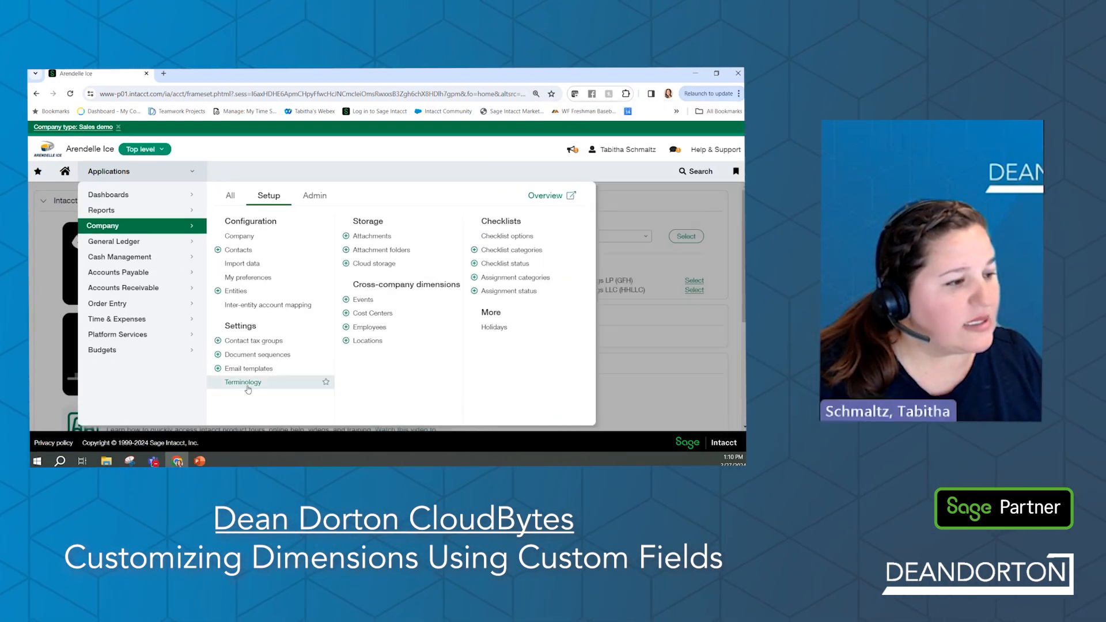
click(247, 383)
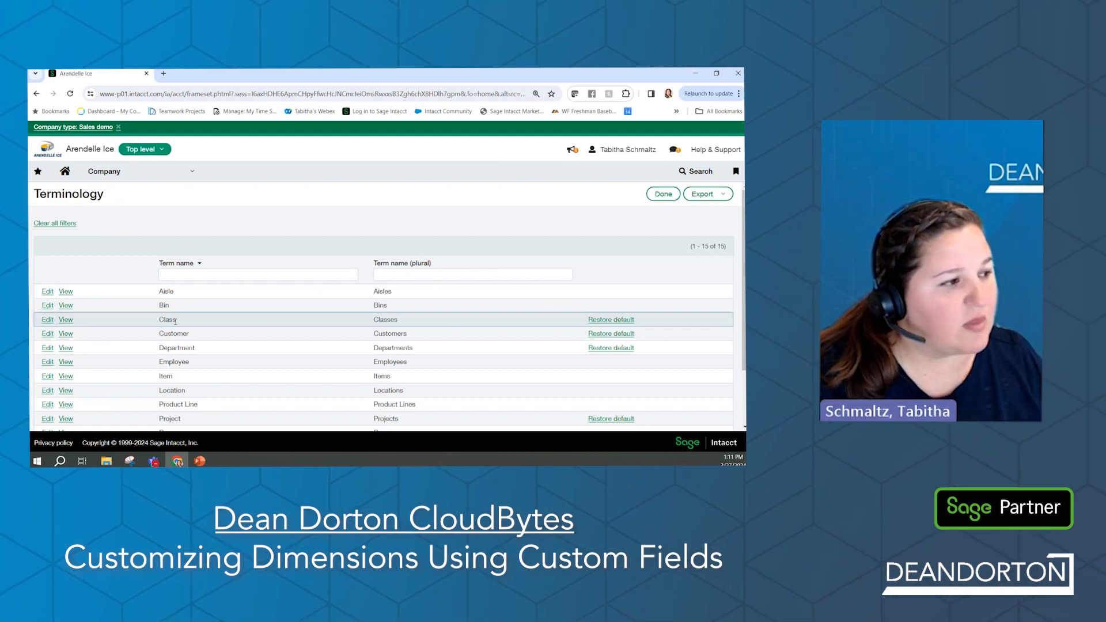
Step: Examine the singular and plural name entries of the Class term and leave it without saving
click(48, 322)
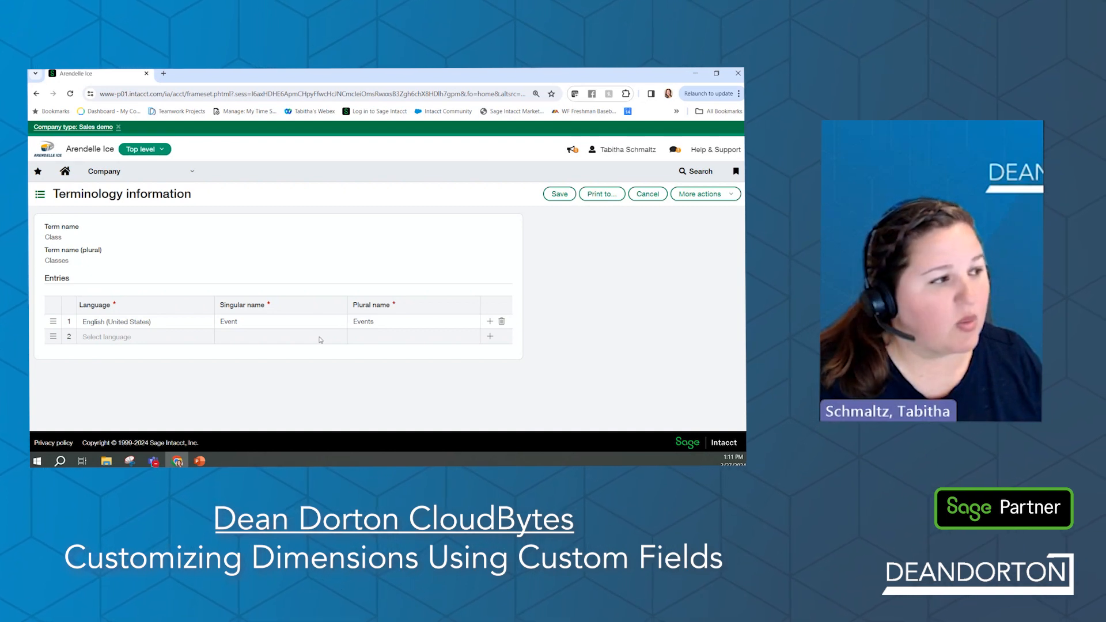
click(634, 195)
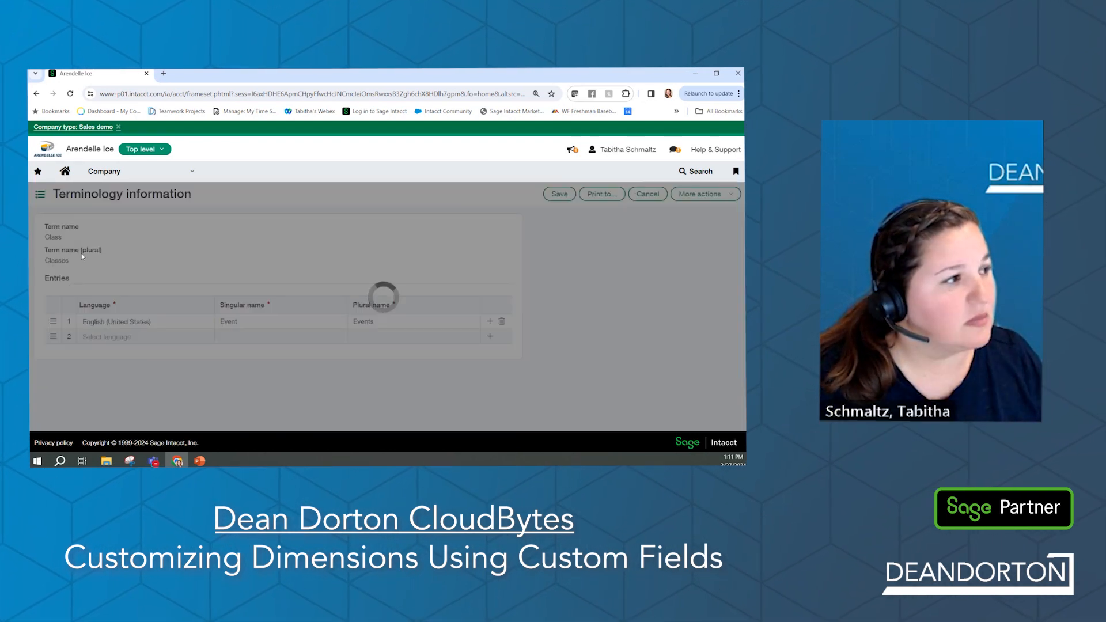
Step: Go to the Events dimension list, open event CONCERT-20230614 for editing and bring up its Event Details
click(131, 171)
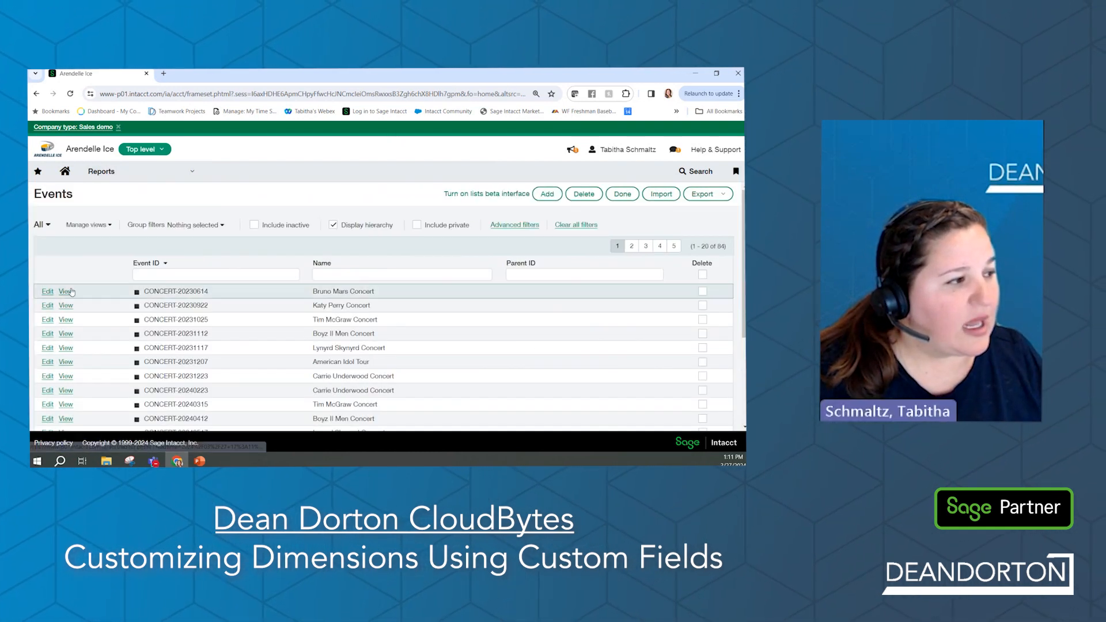
click(66, 292)
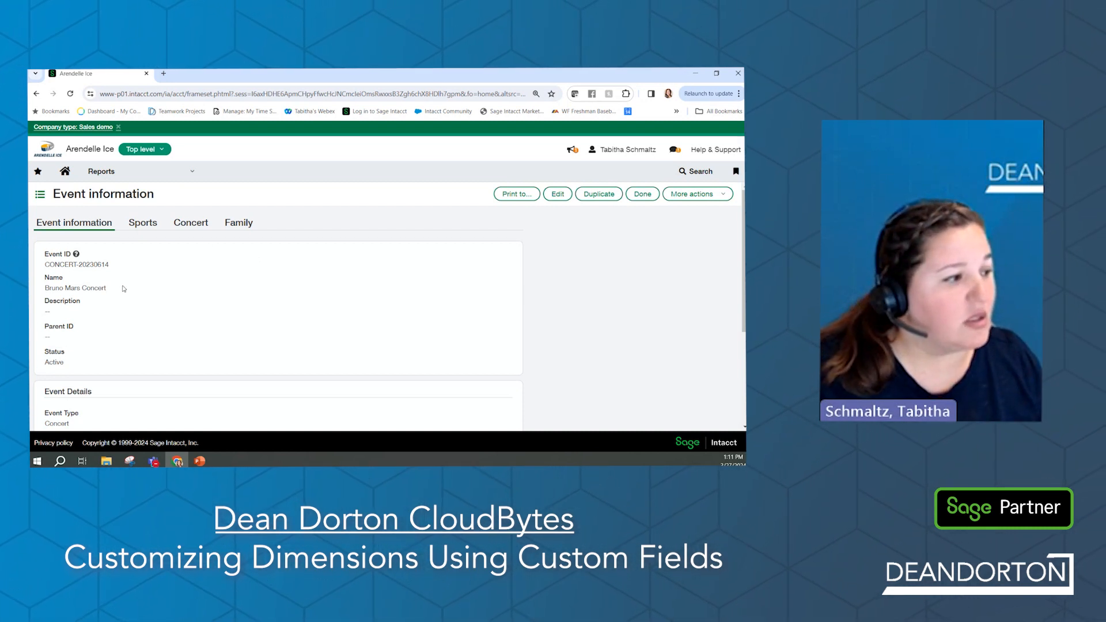
scroll(118, 293, down, 3)
click(558, 194)
scroll(144, 317, down, 3)
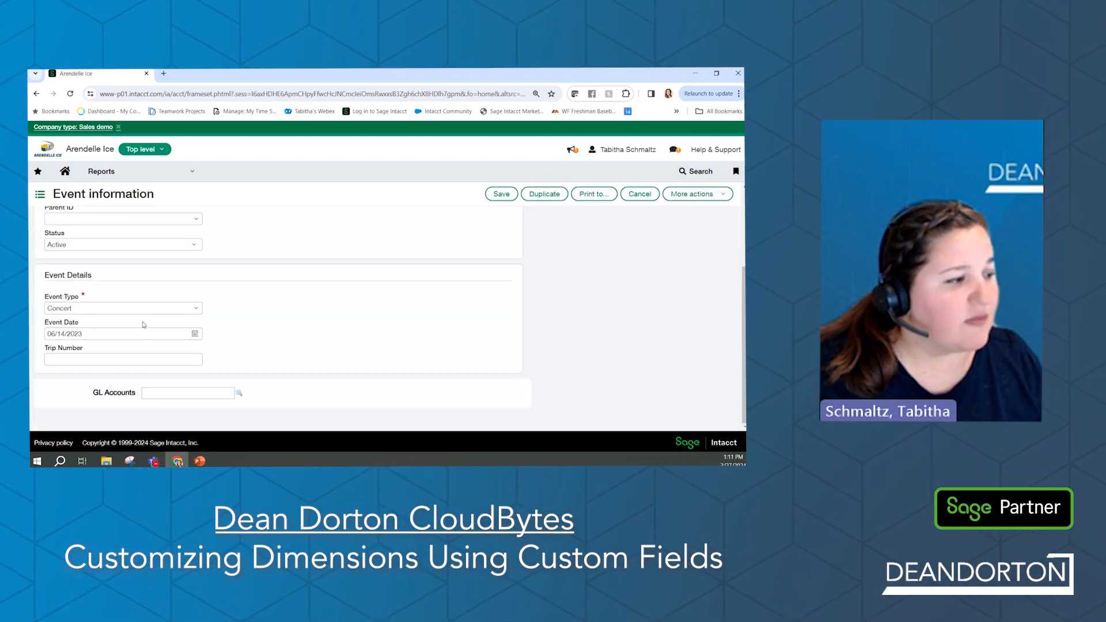
Step: Examine the available Event Type choices in the event details and keep Concert selected
click(199, 311)
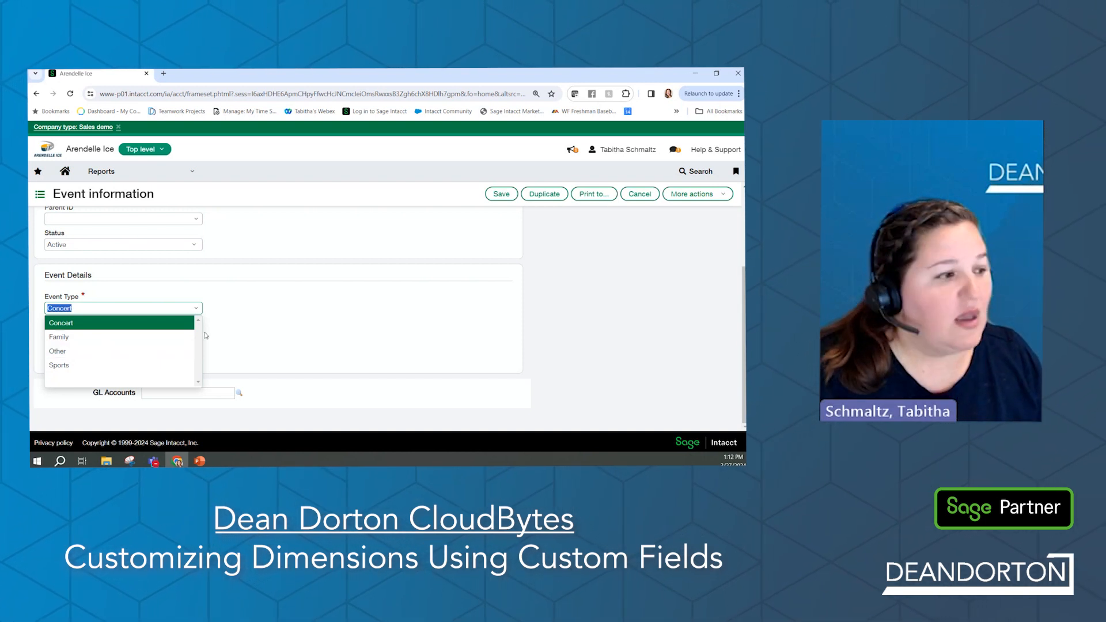
click(98, 322)
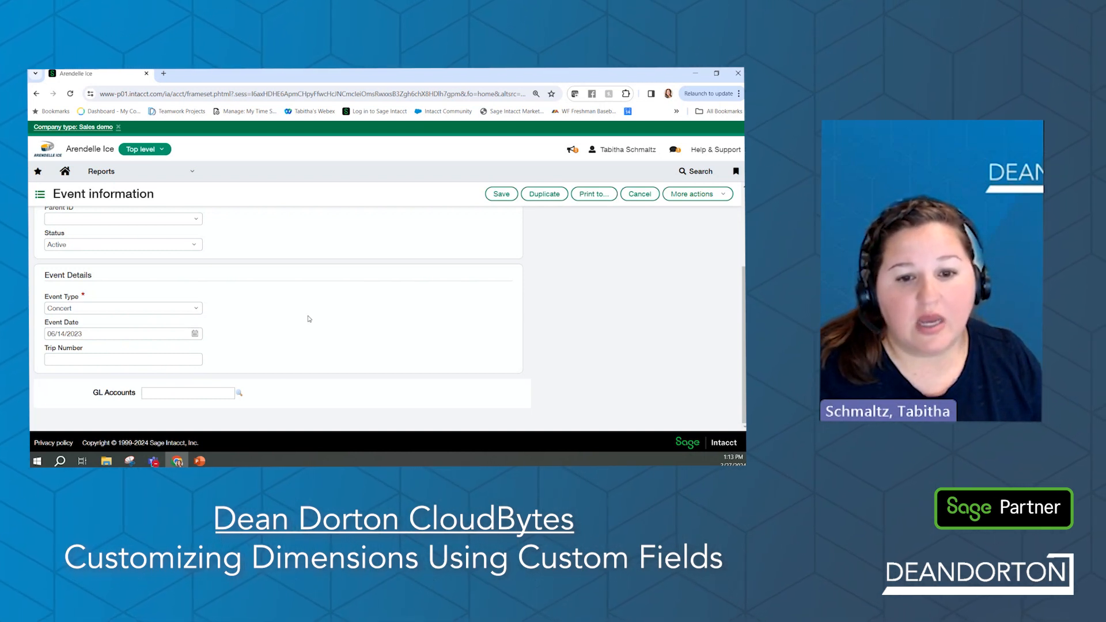
scroll(309, 319, up, 3)
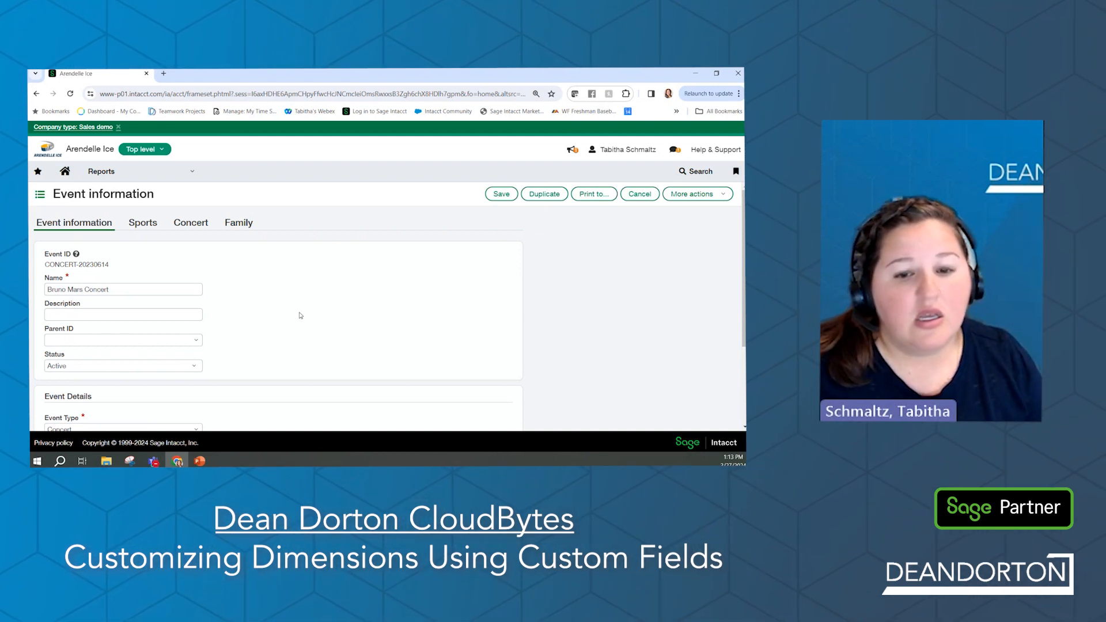
Step: Examine the event's Sports fields for hockey and basketball, including the choices offered for Sport Type
click(148, 228)
scroll(190, 271, down, 1)
scroll(193, 271, up, 1)
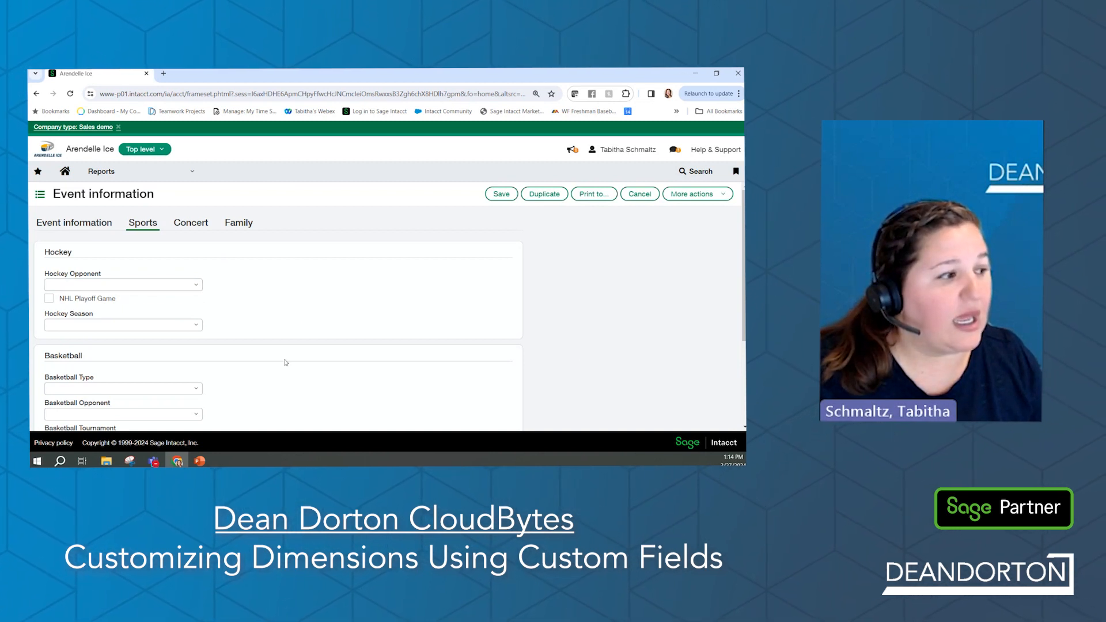
scroll(288, 346, down, 2)
scroll(284, 362, up, 1)
scroll(284, 361, down, 1)
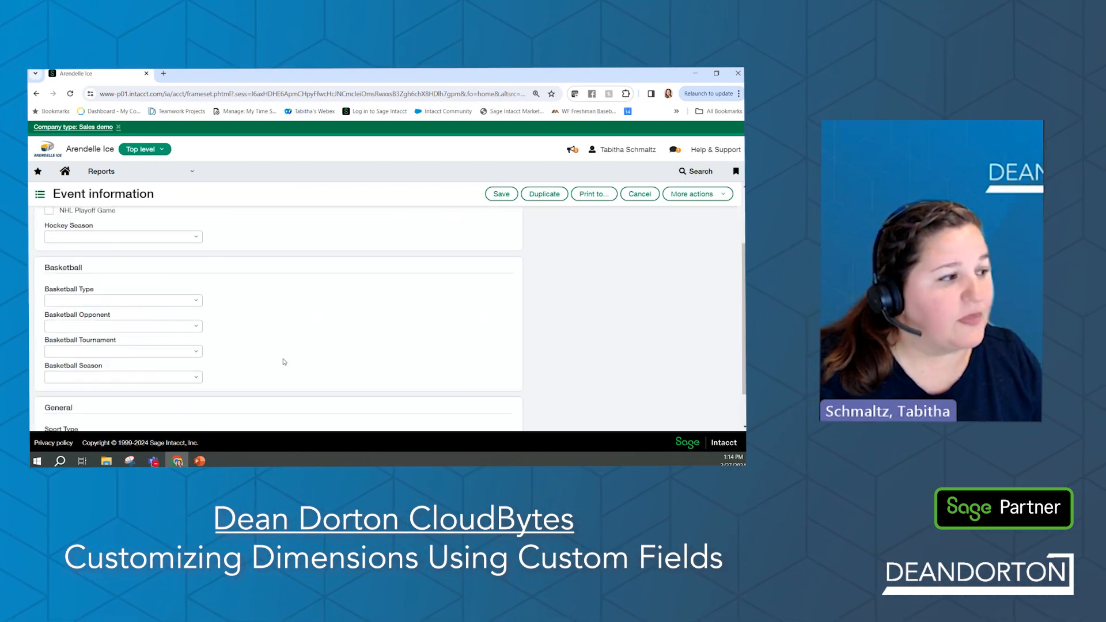
scroll(253, 362, down, 1)
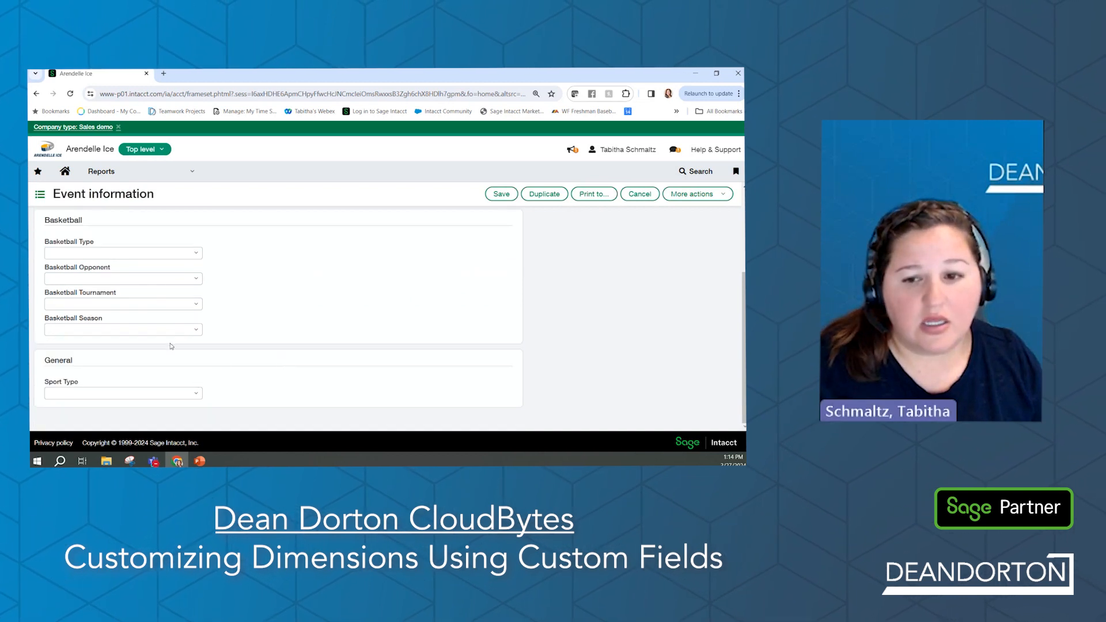
click(195, 394)
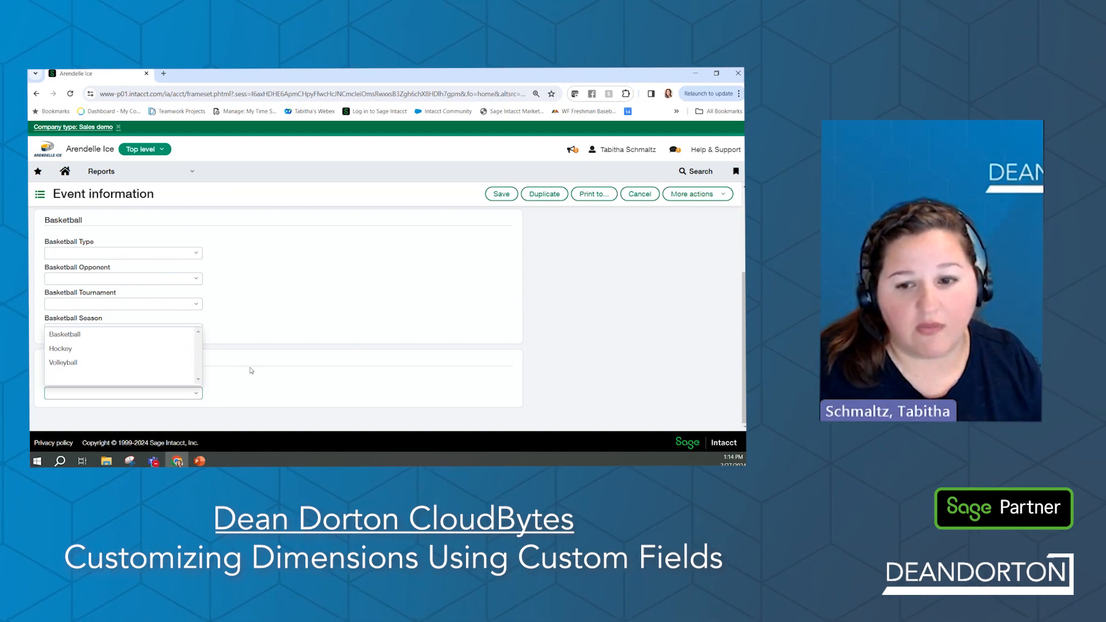
click(339, 344)
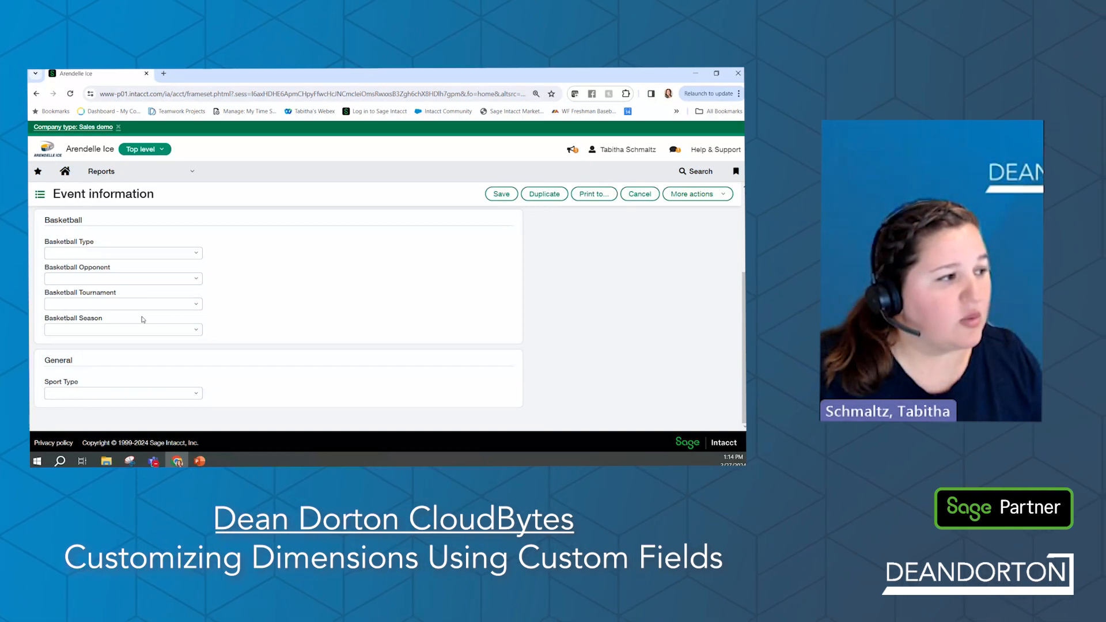
Step: Check the choices offered in the Basketball Type, Opponent, Season and Tournament fields without selecting any
click(197, 253)
click(200, 255)
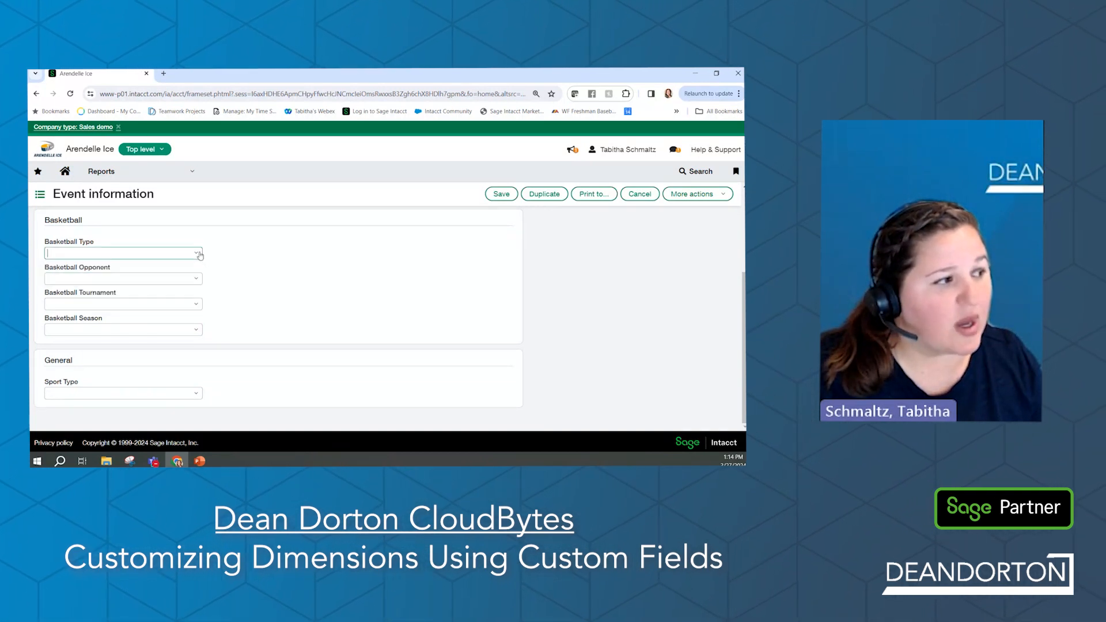
click(197, 281)
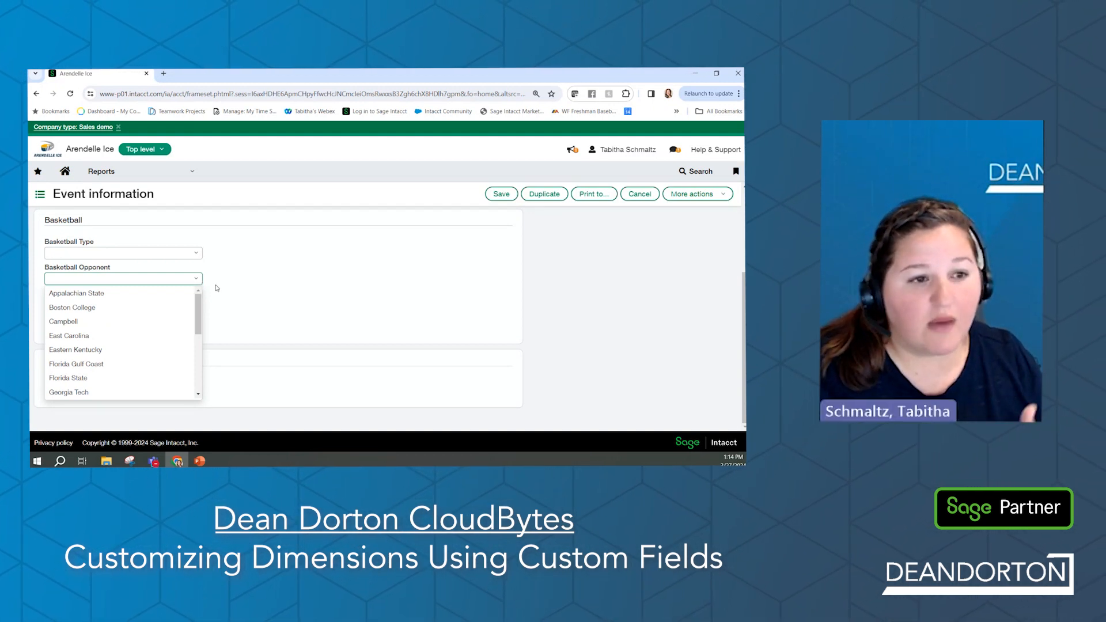
click(226, 282)
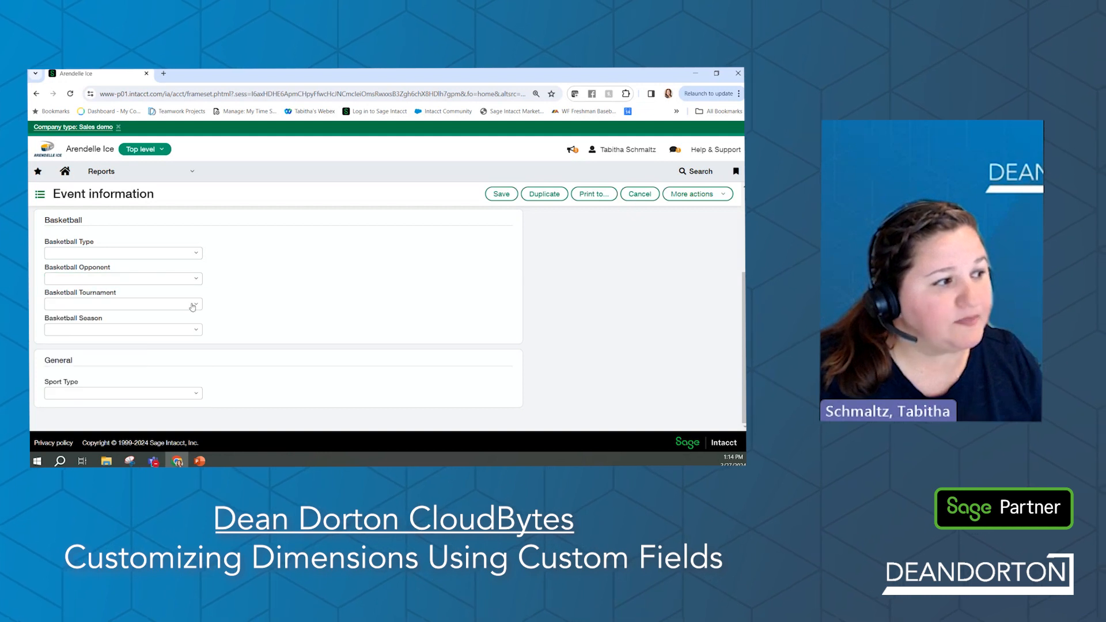
click(195, 332)
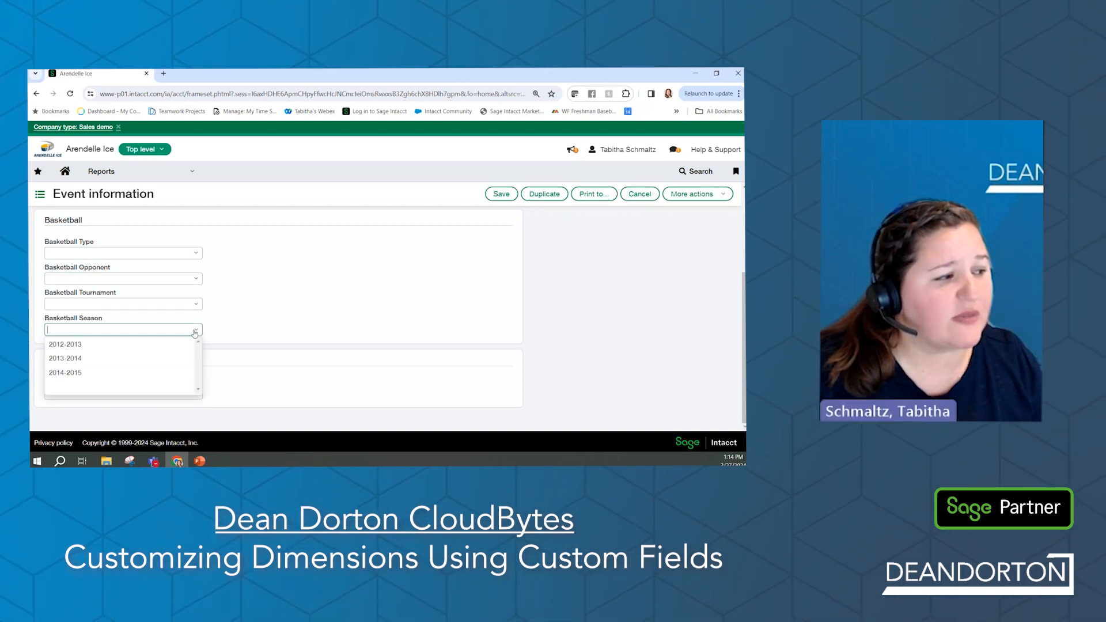
click(196, 329)
click(198, 304)
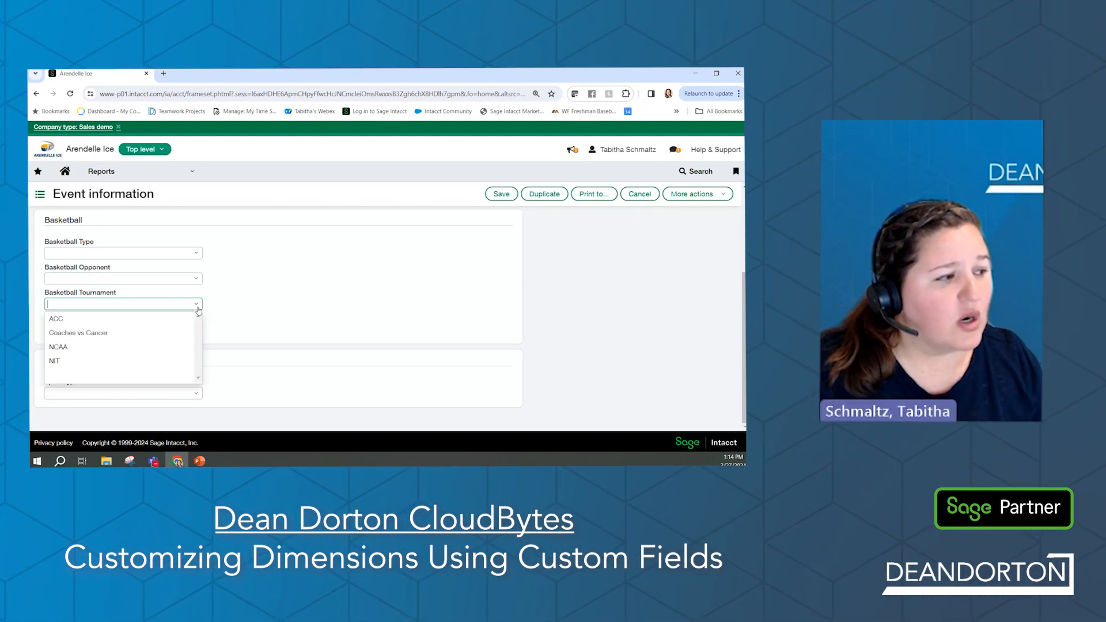
click(231, 300)
Step: Check the Music Genre and Artist Type choices among the event's Concert fields without changing them
scroll(316, 315, up, 1)
scroll(316, 315, up, 2)
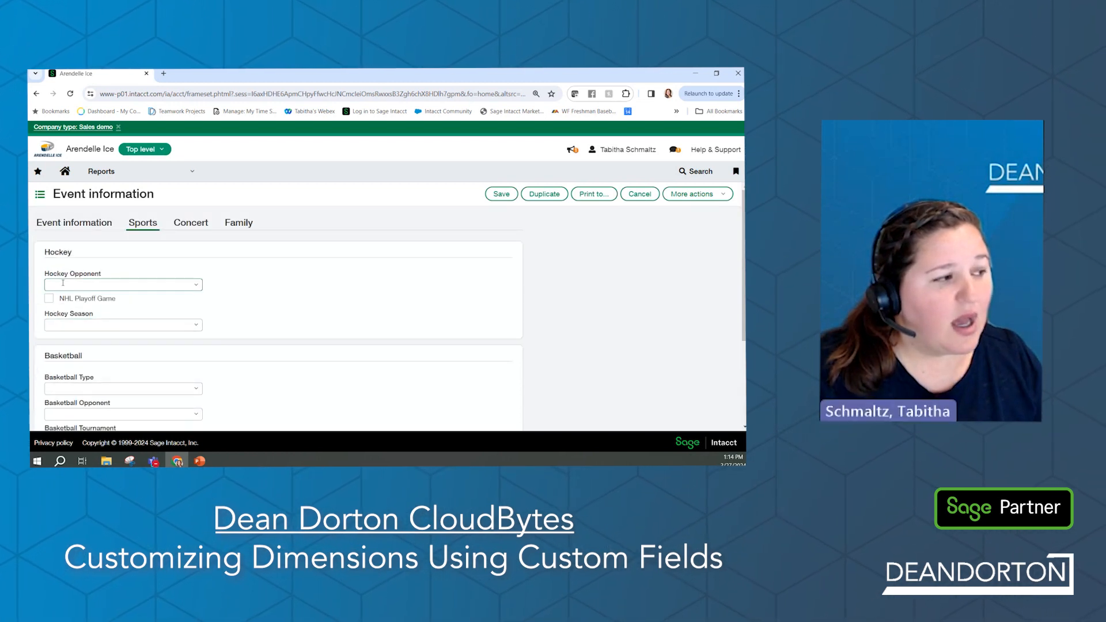
click(203, 227)
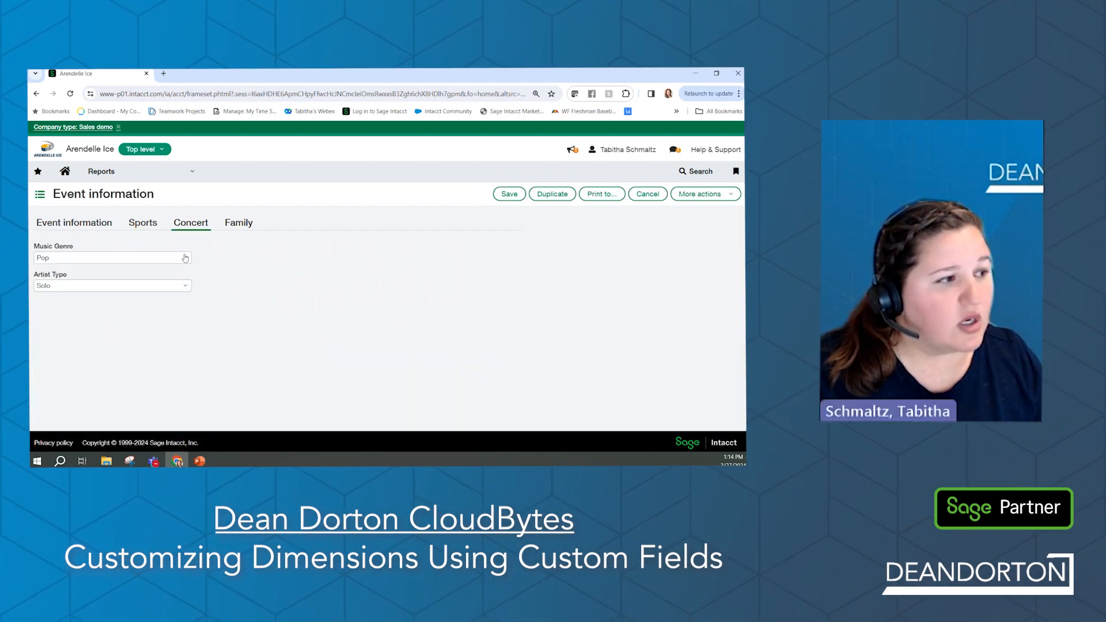
click(187, 261)
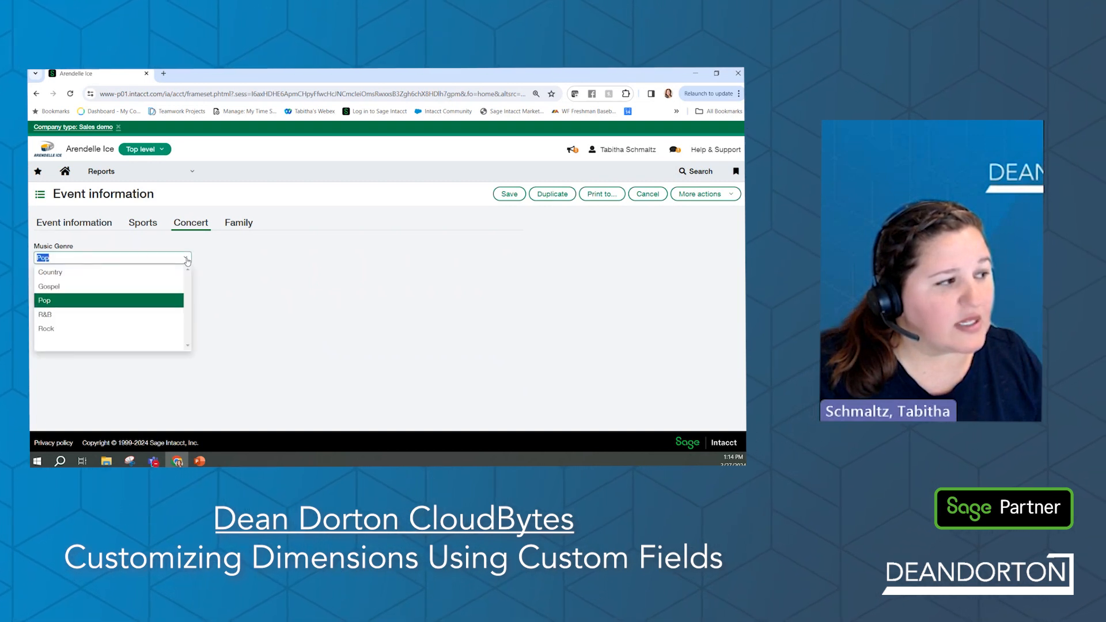
click(194, 278)
click(184, 288)
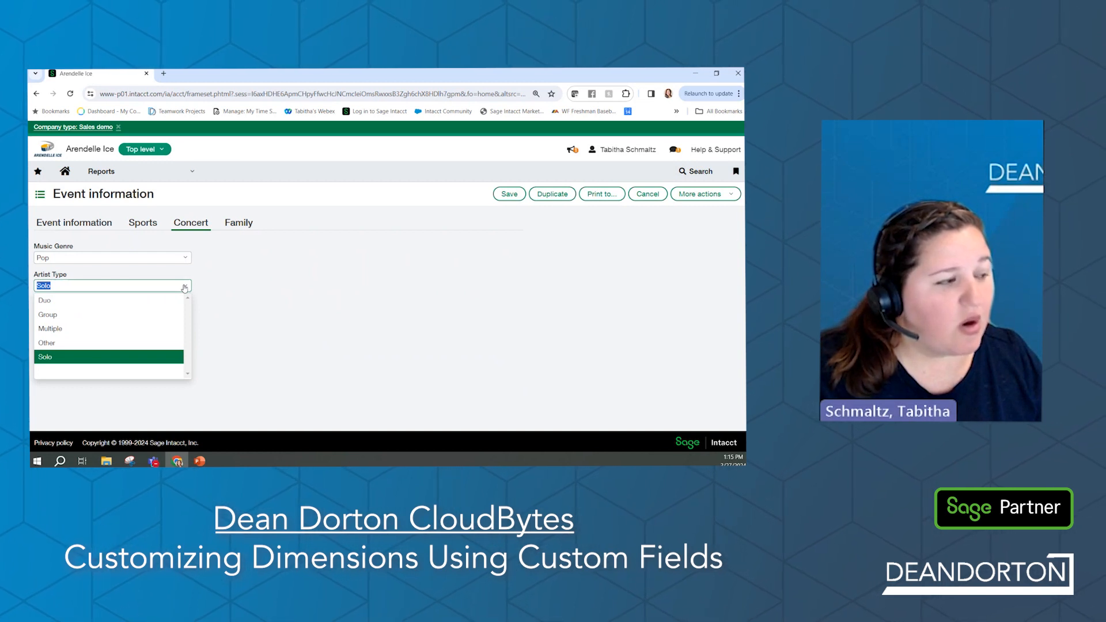
click(250, 273)
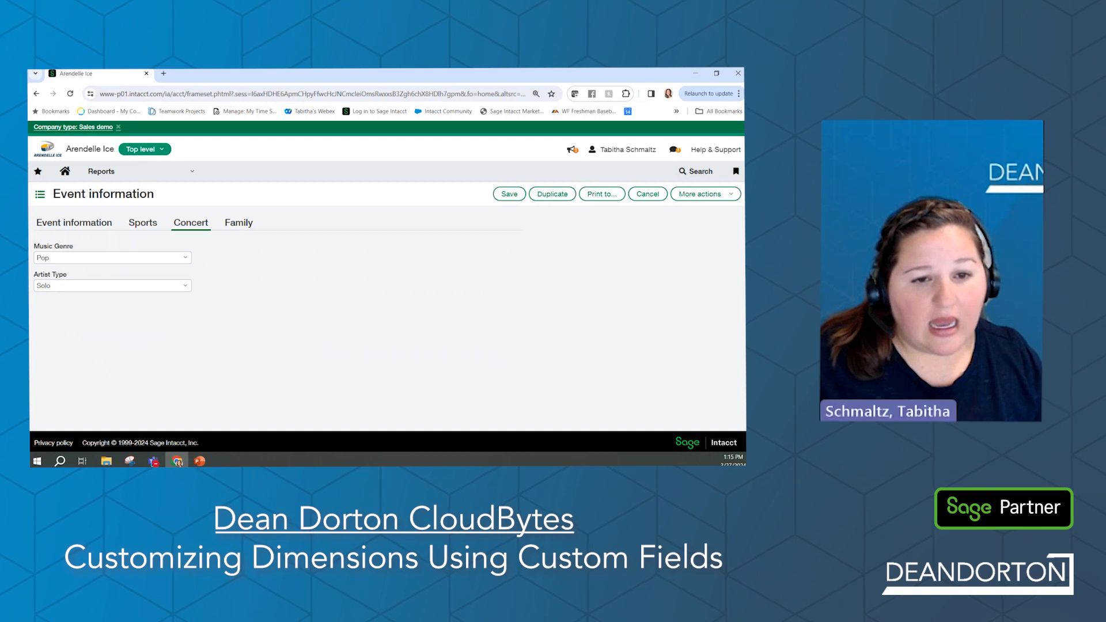
Step: Check the Family Type and Family Label choices among the event's Family fields without selecting any
click(238, 222)
click(184, 257)
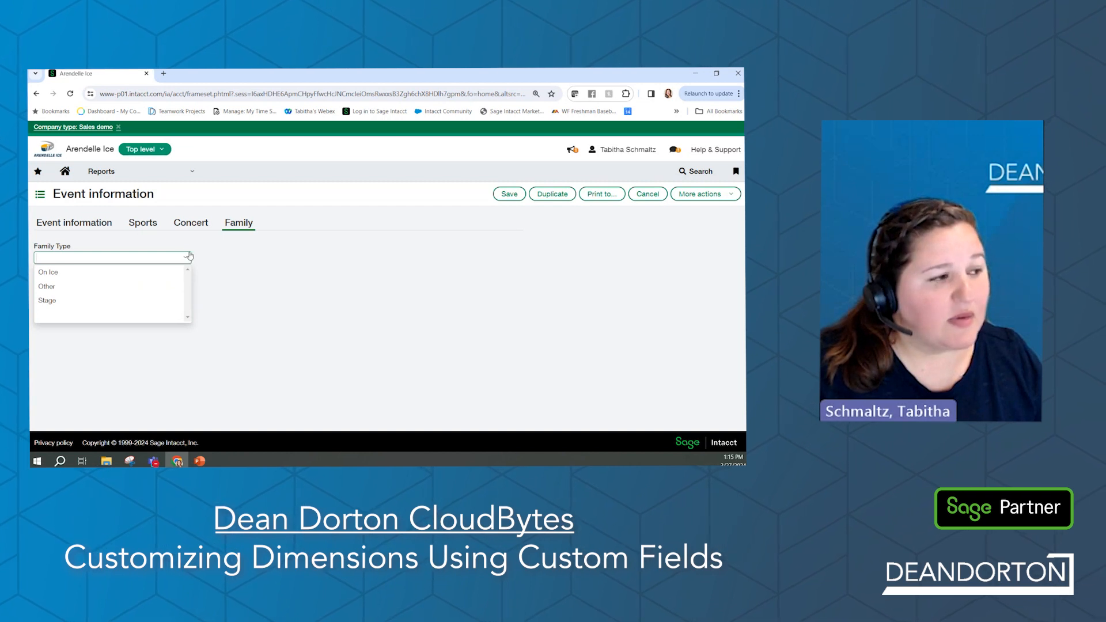
click(219, 248)
click(186, 288)
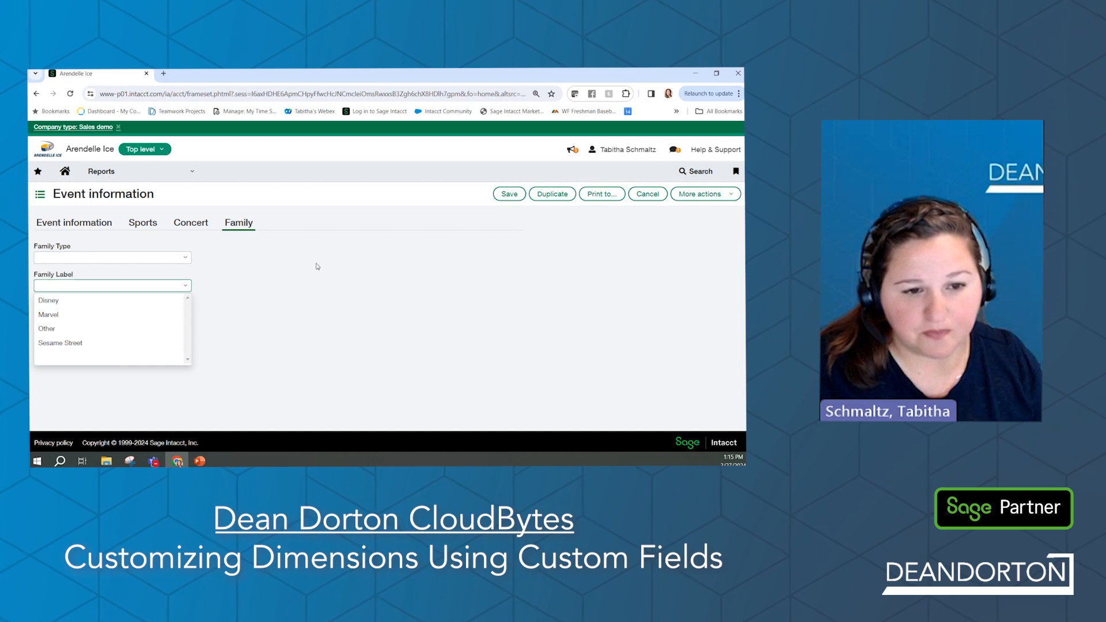
click(227, 251)
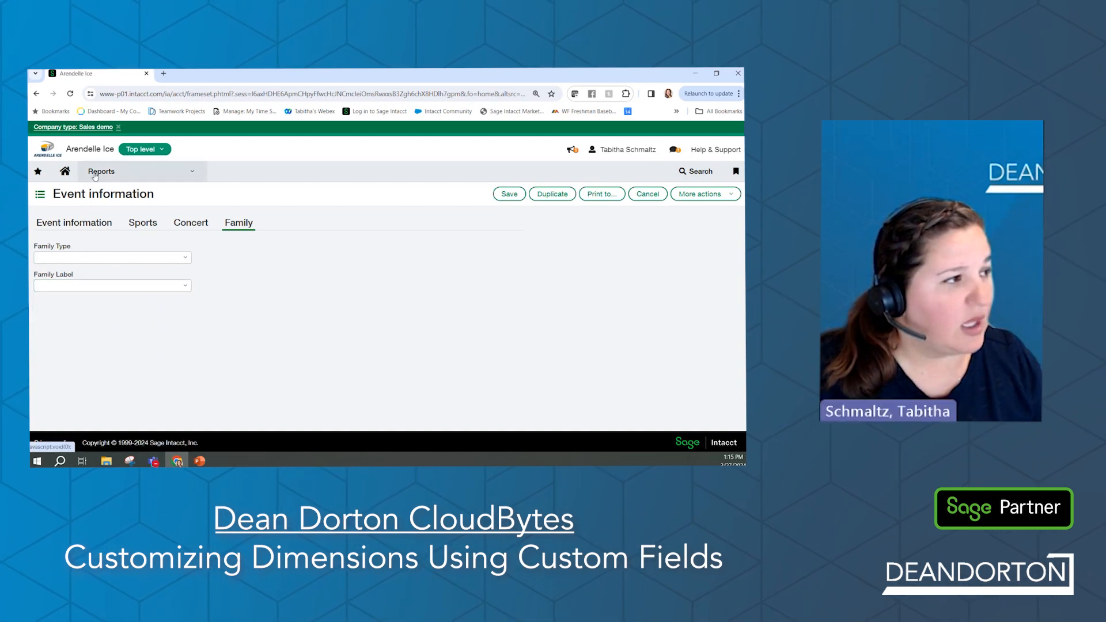
Step: Open the Custom fields list under the object customization of Platform Services
click(193, 173)
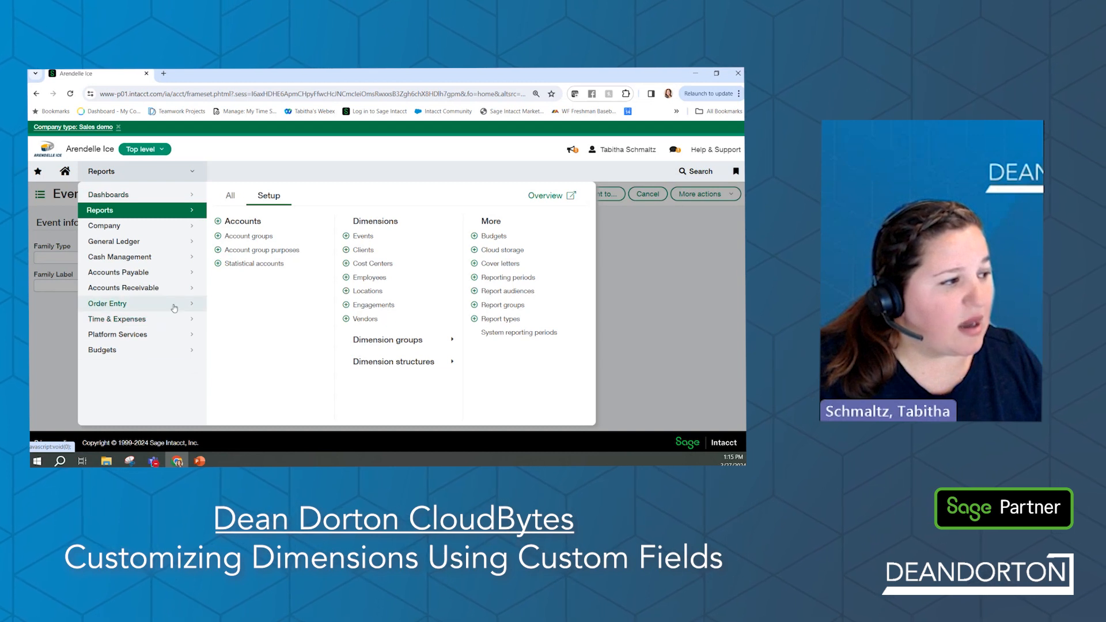
click(173, 334)
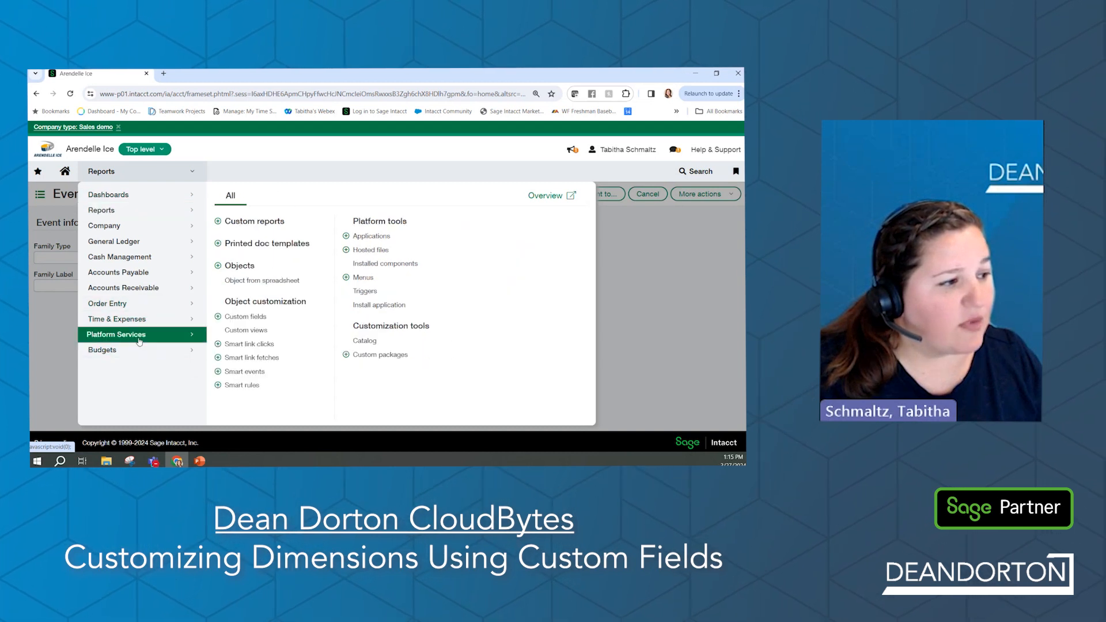
click(250, 318)
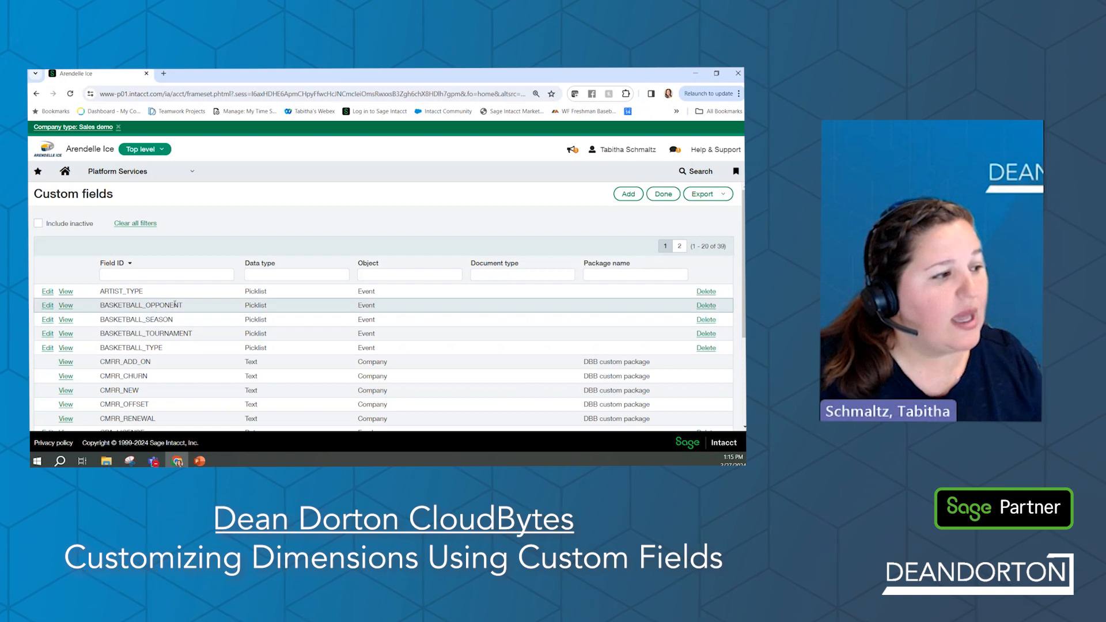
Step: Open the BASKETBALL_OPPONENT custom field for editing and review the objects that can be extended, keeping Event
click(48, 307)
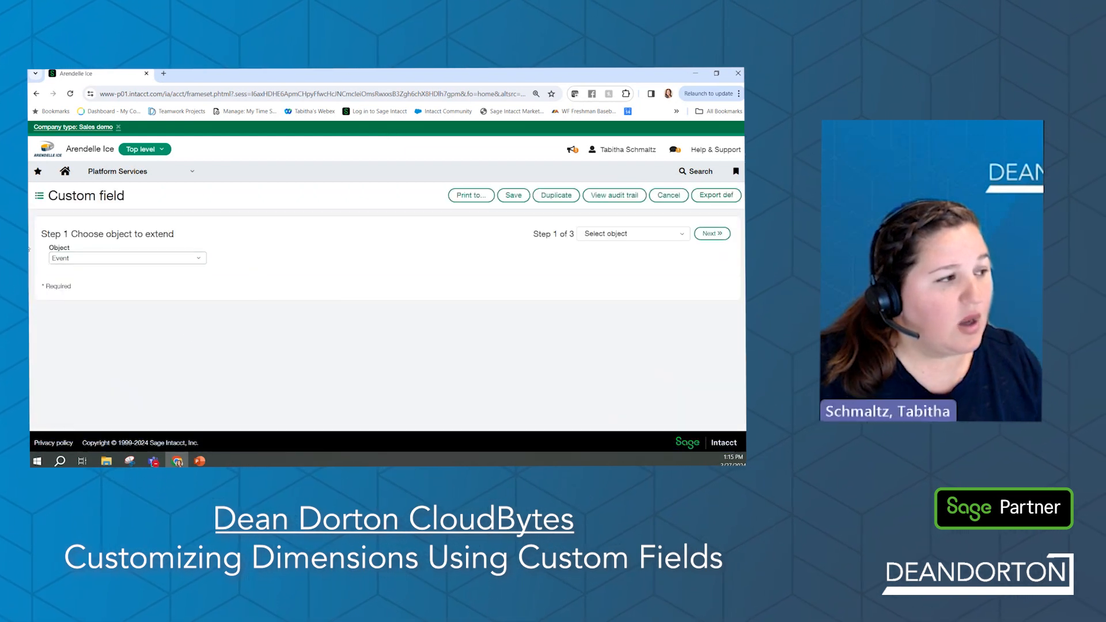
click(77, 262)
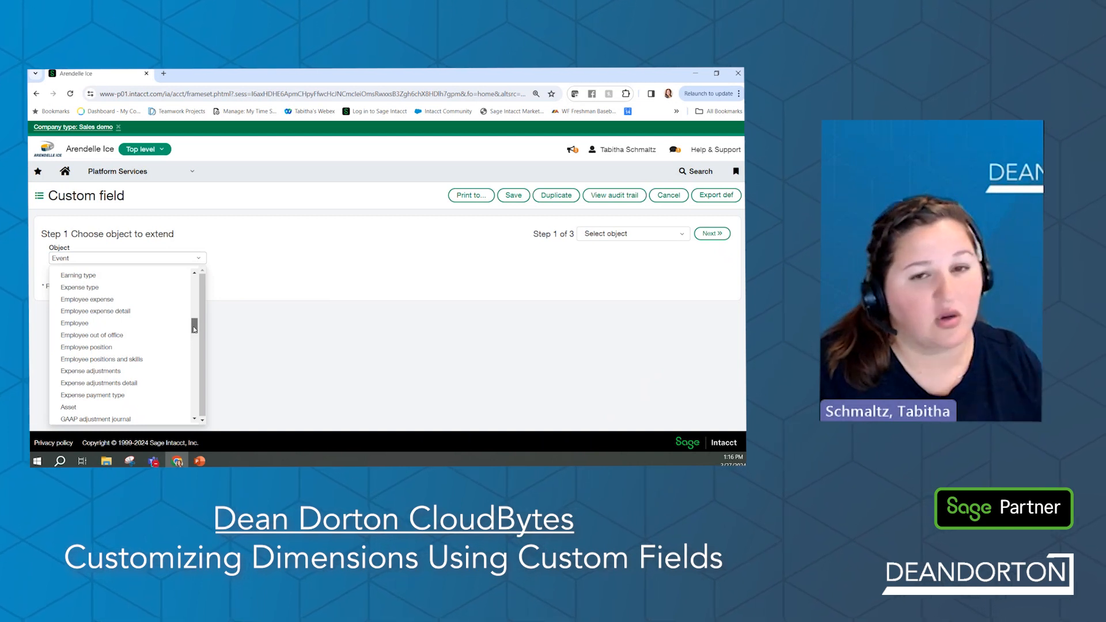
drag(195, 330, 193, 330)
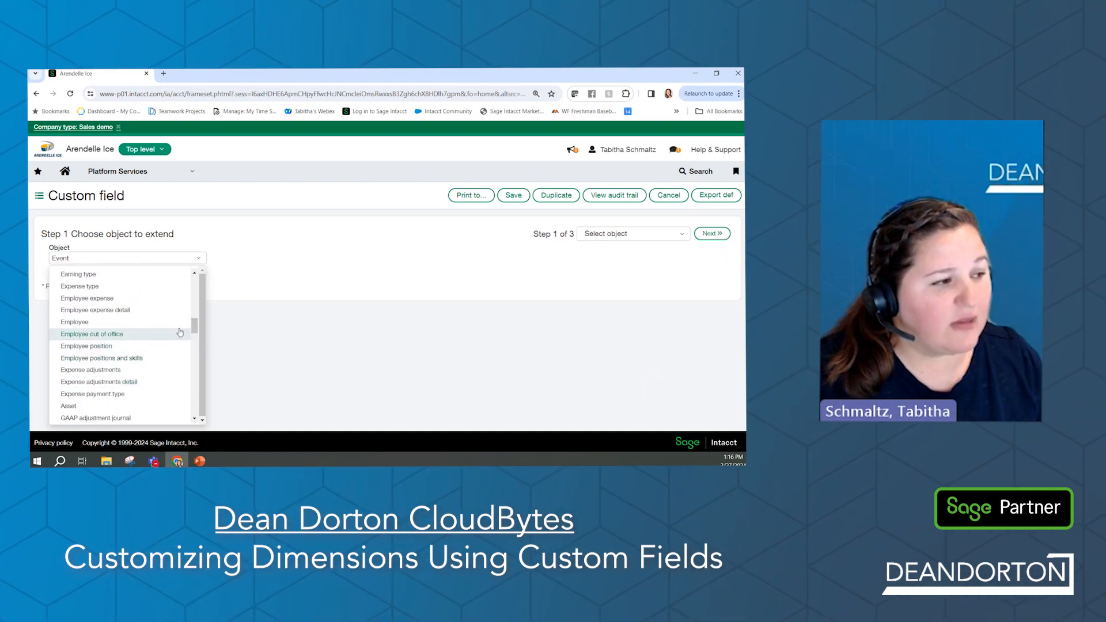
drag(195, 326, 194, 307)
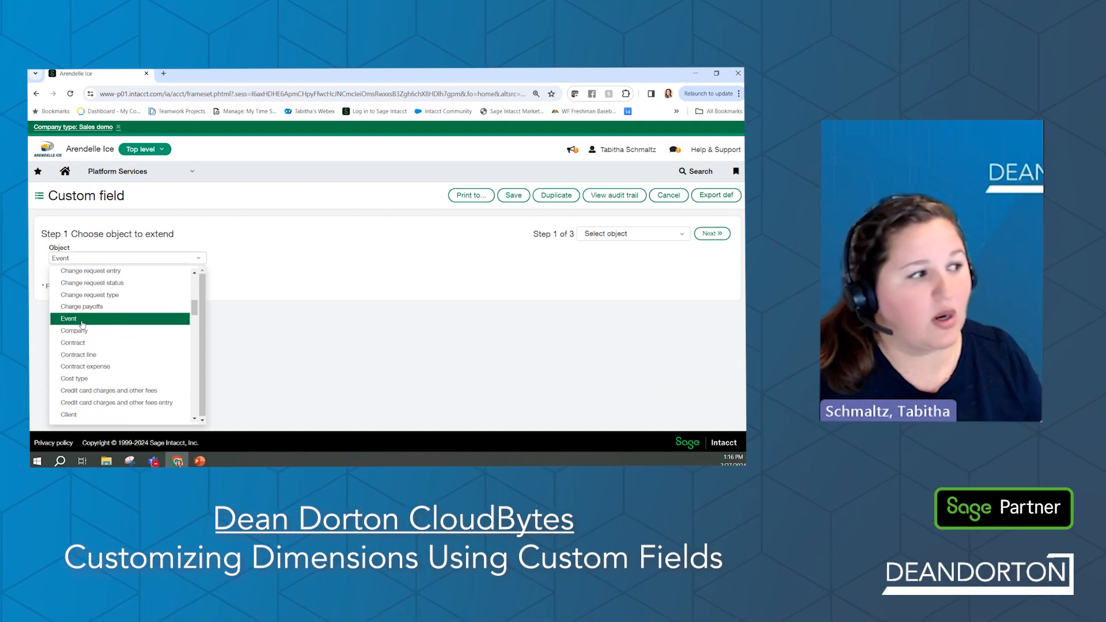
click(657, 282)
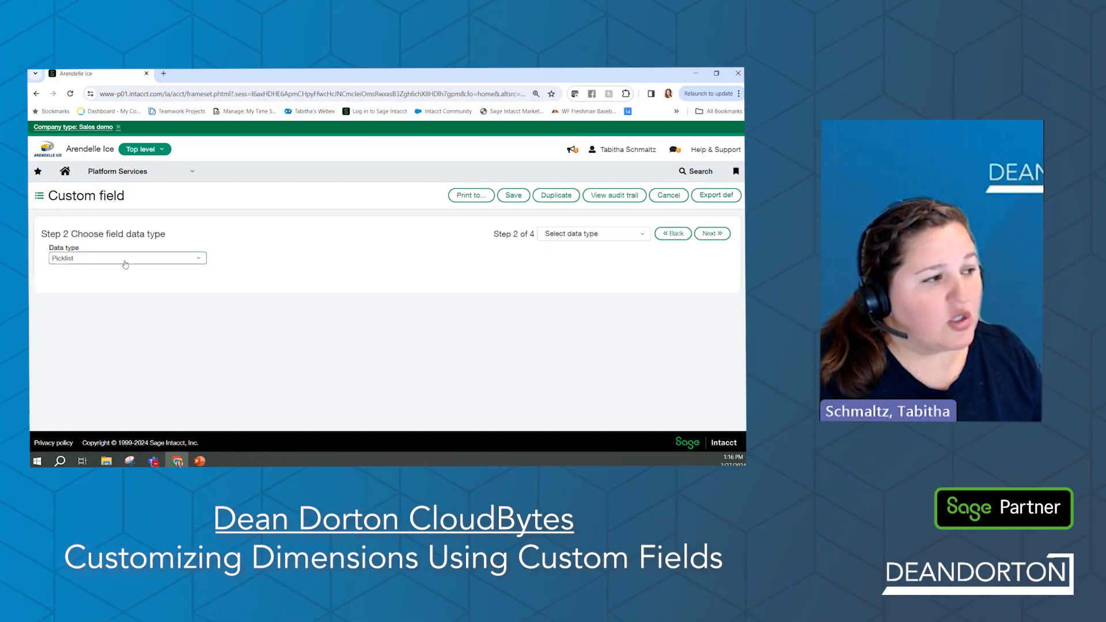
Step: Review the data types offered for the custom field, keeping Picklist
click(204, 259)
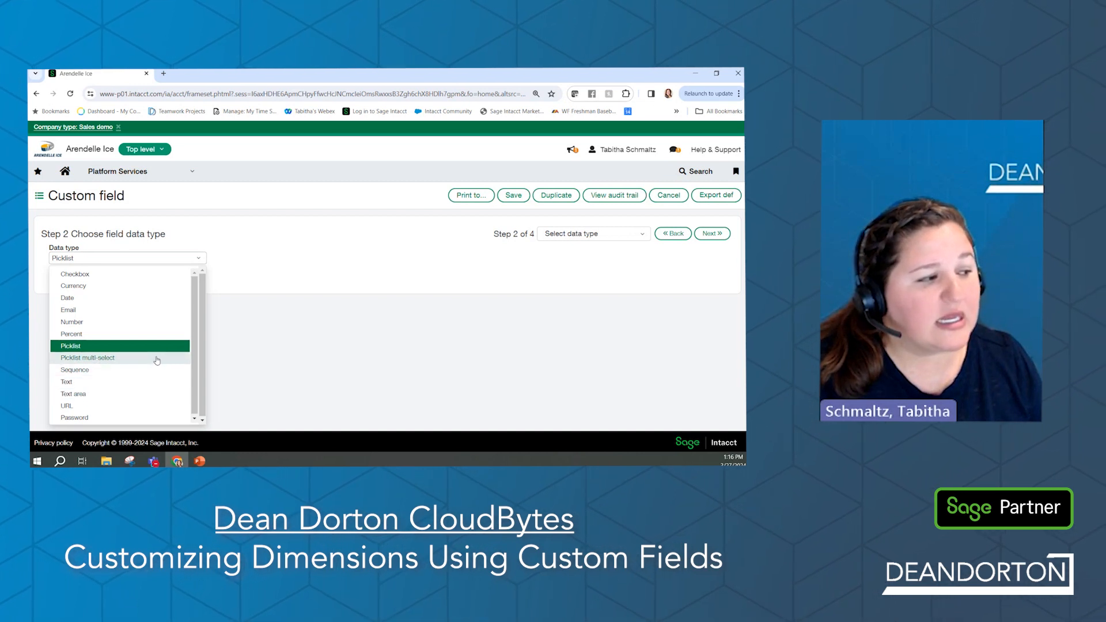
scroll(157, 360, down, 1)
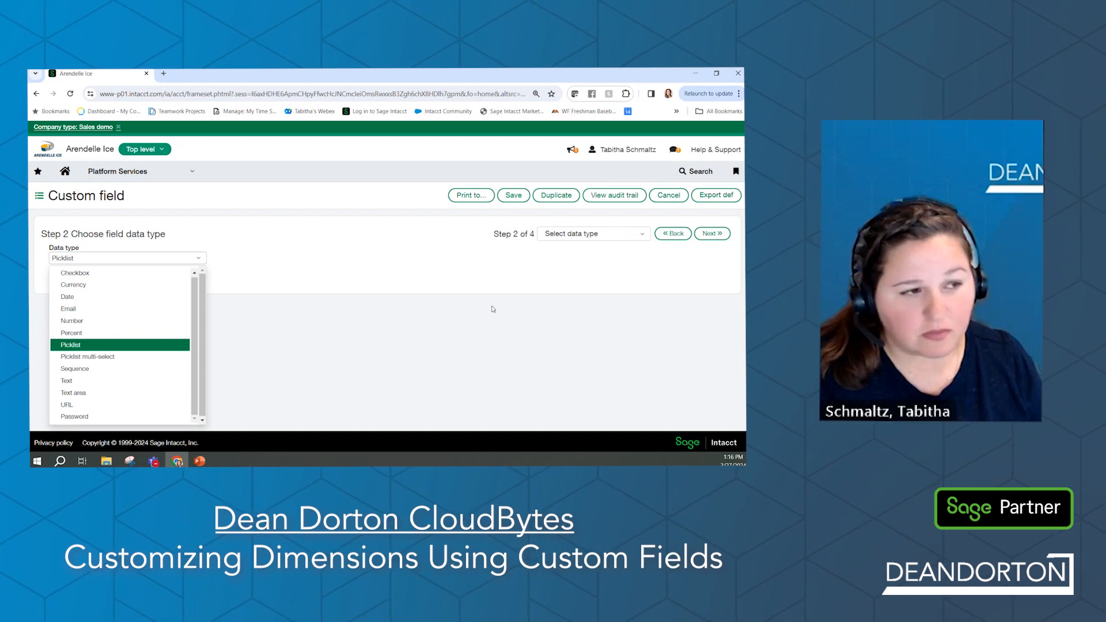
click(471, 278)
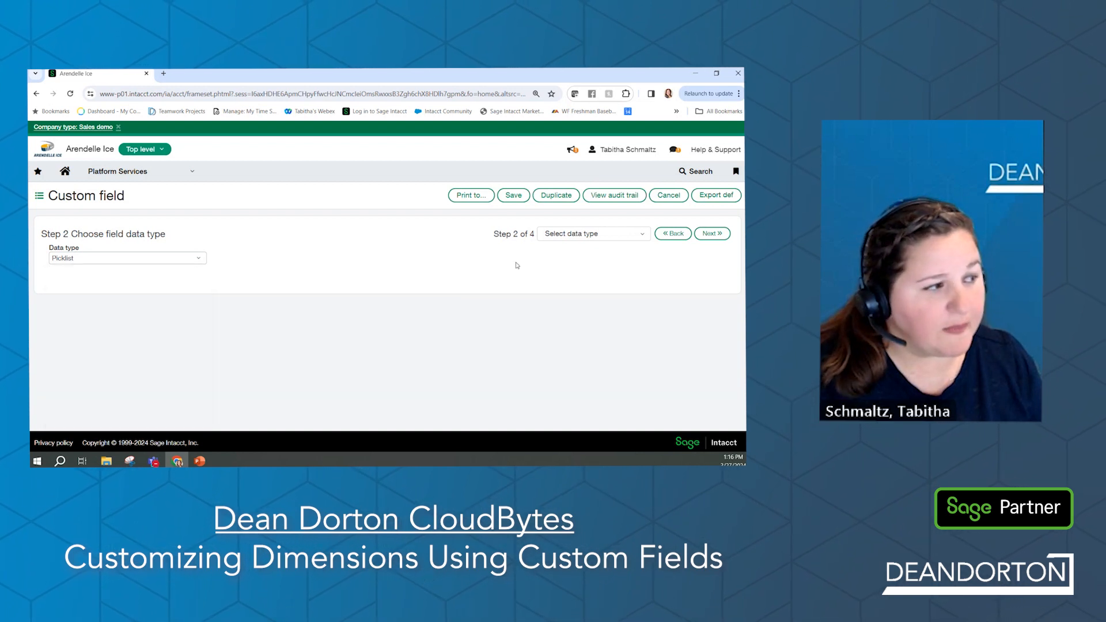
Step: Review the picklist characteristics of the Basketball Opponent field, including its pick values, alphabetical sorting, field ID and description
click(721, 239)
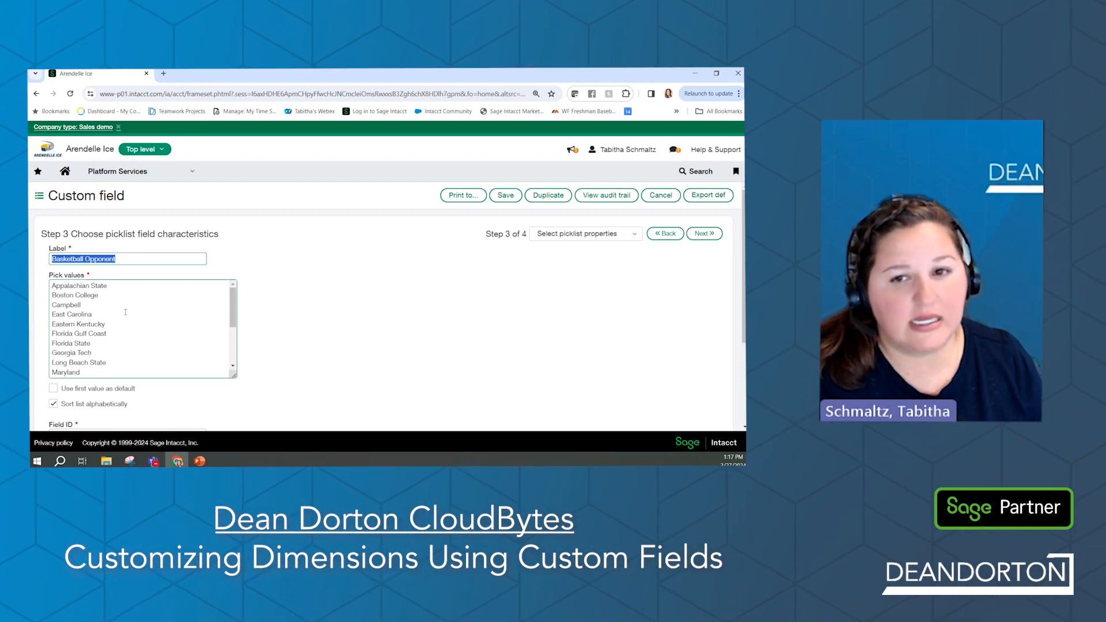
scroll(110, 366, down, 2)
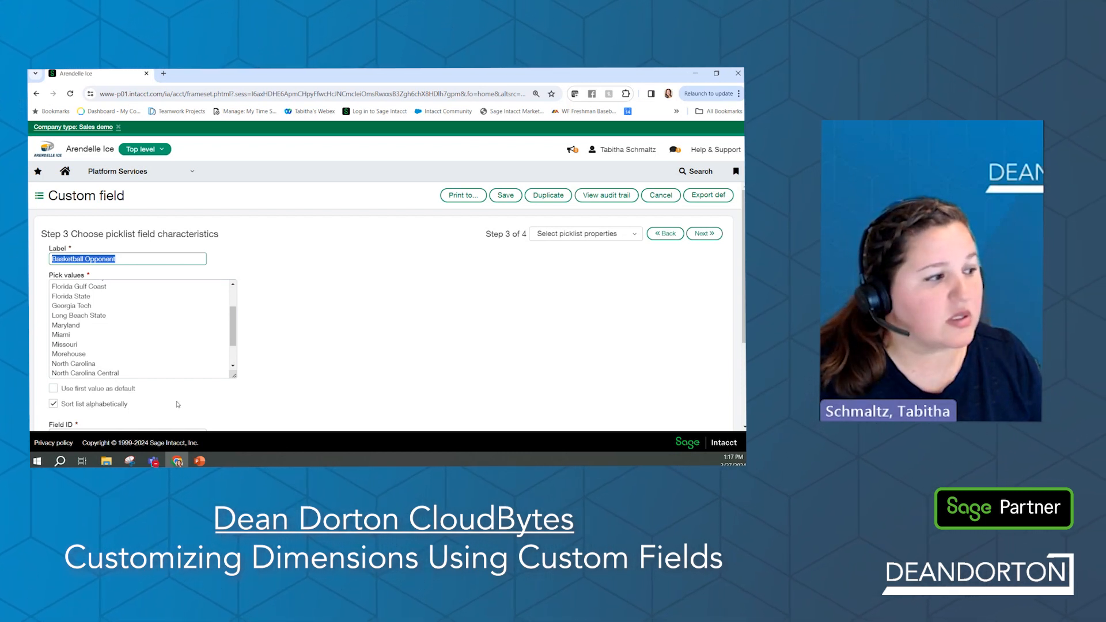
scroll(174, 392, down, 2)
scroll(229, 371, up, 1)
scroll(229, 371, down, 1)
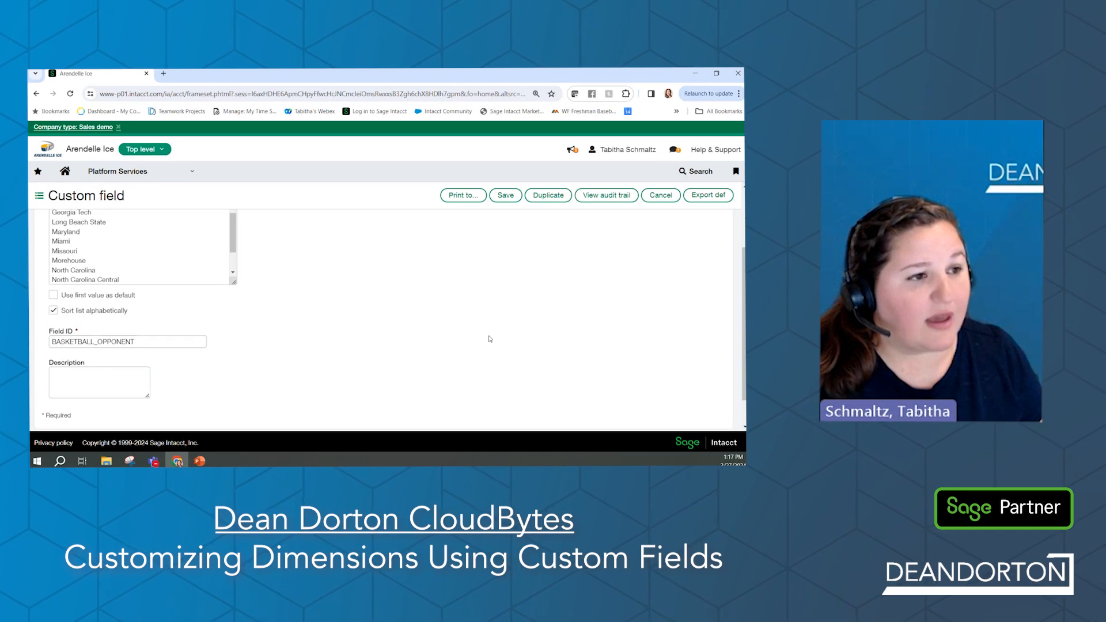
scroll(445, 307, up, 2)
Step: Examine the field's deployment options, including the section, the existing tab choices and the entry for a new tab
click(703, 233)
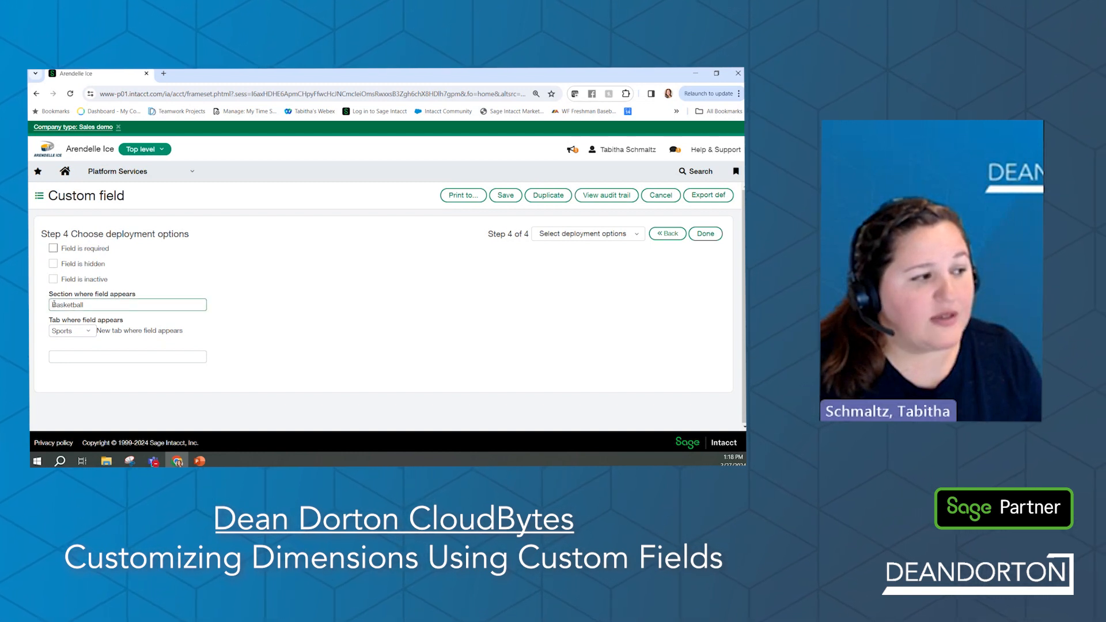
click(87, 305)
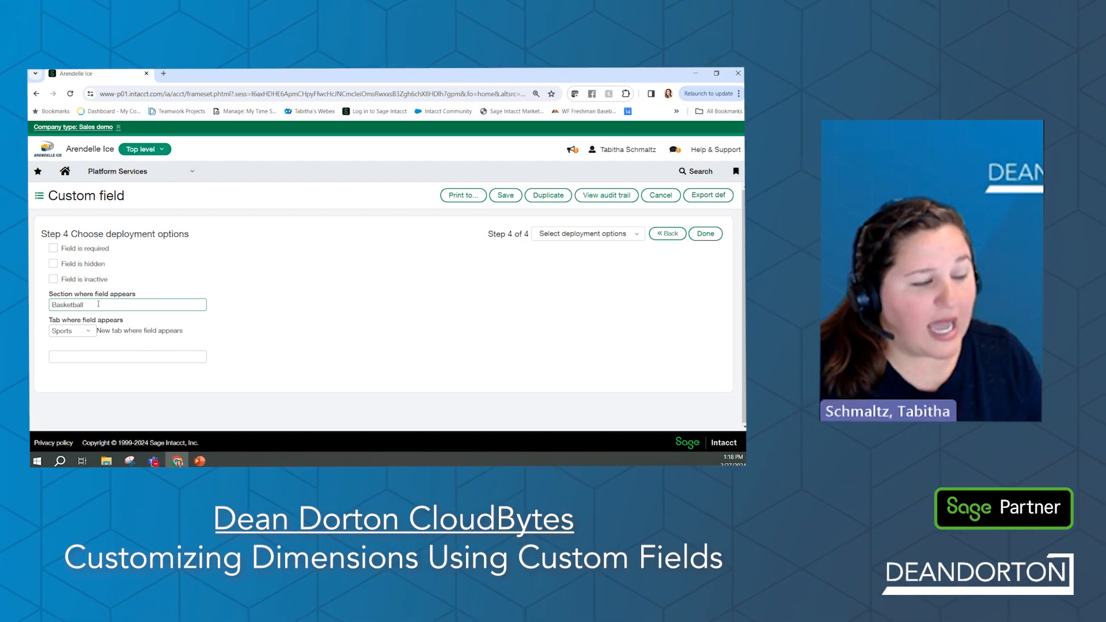
click(91, 331)
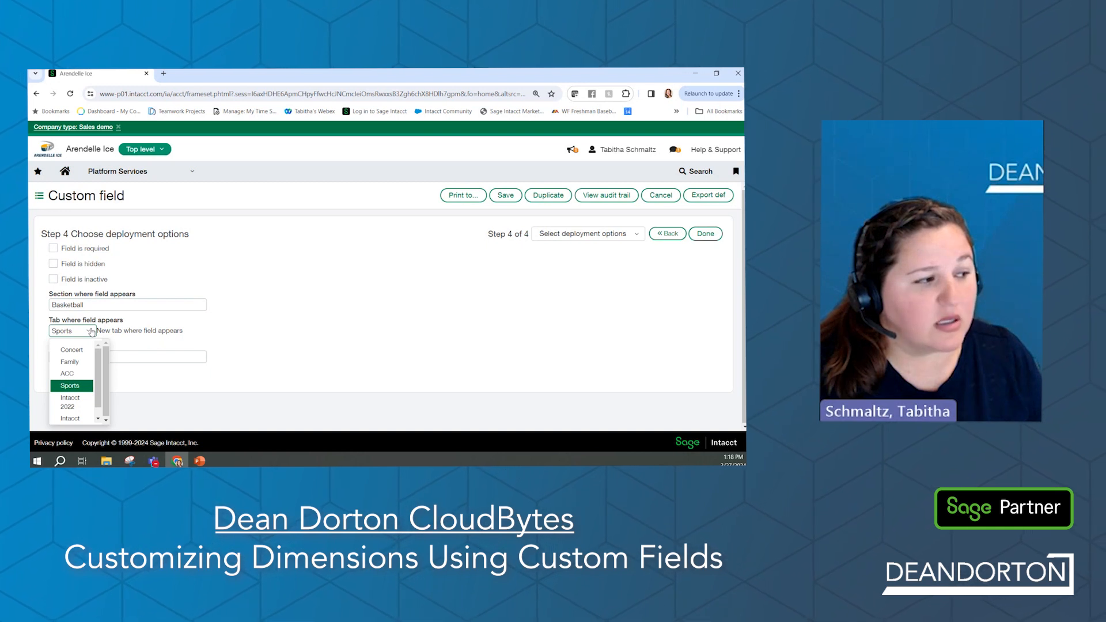
click(91, 331)
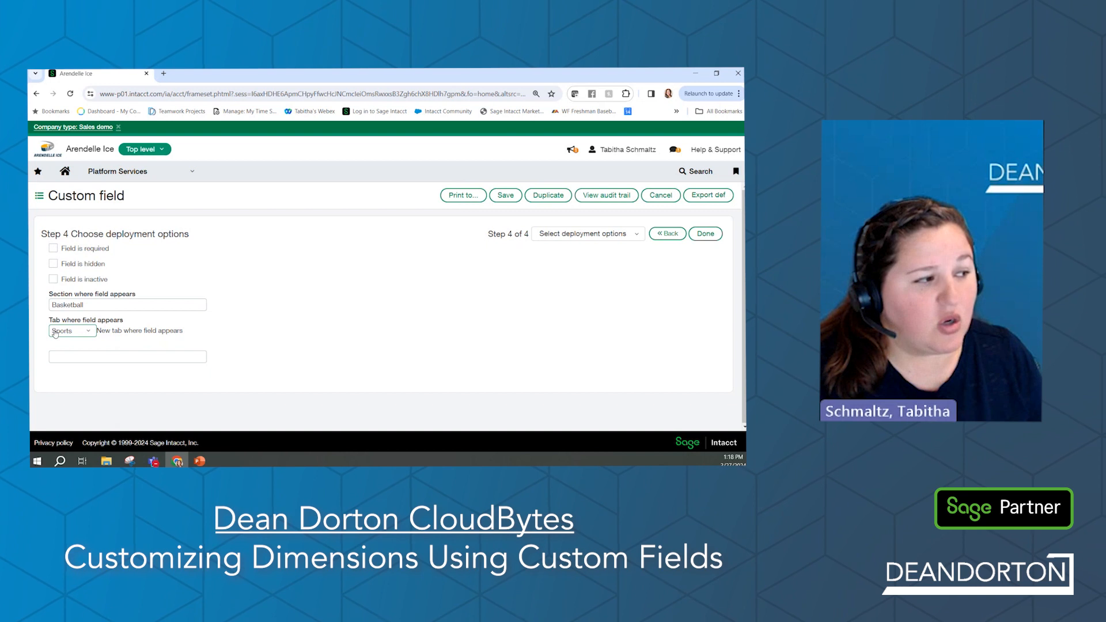
click(120, 361)
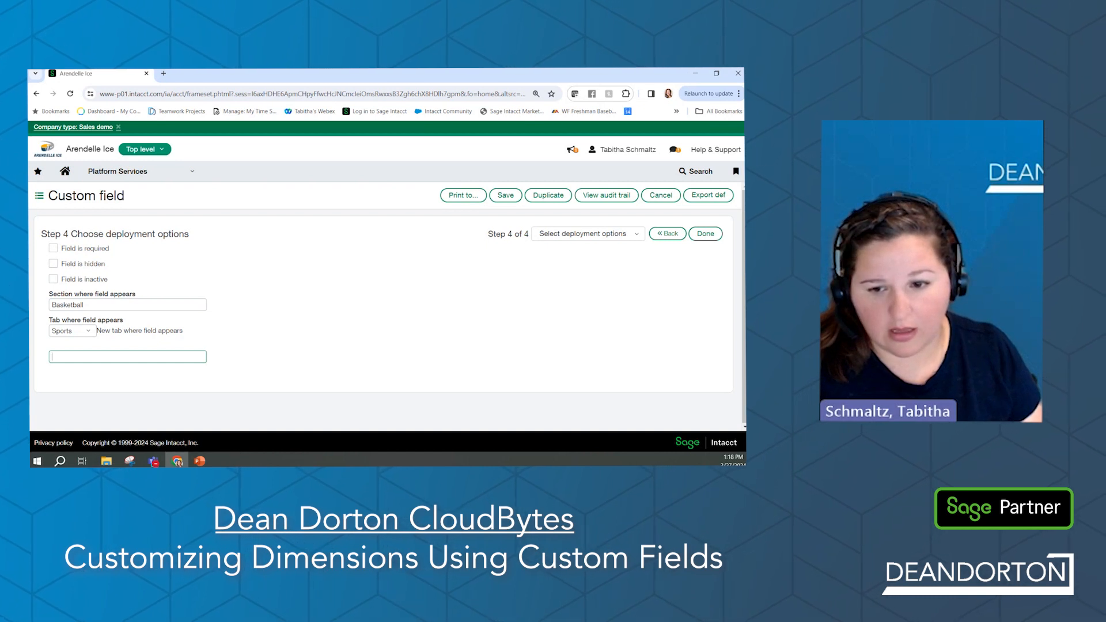
Step: Switch to PowerPoint and start the slide show from the current slide
key(alt+Tab)
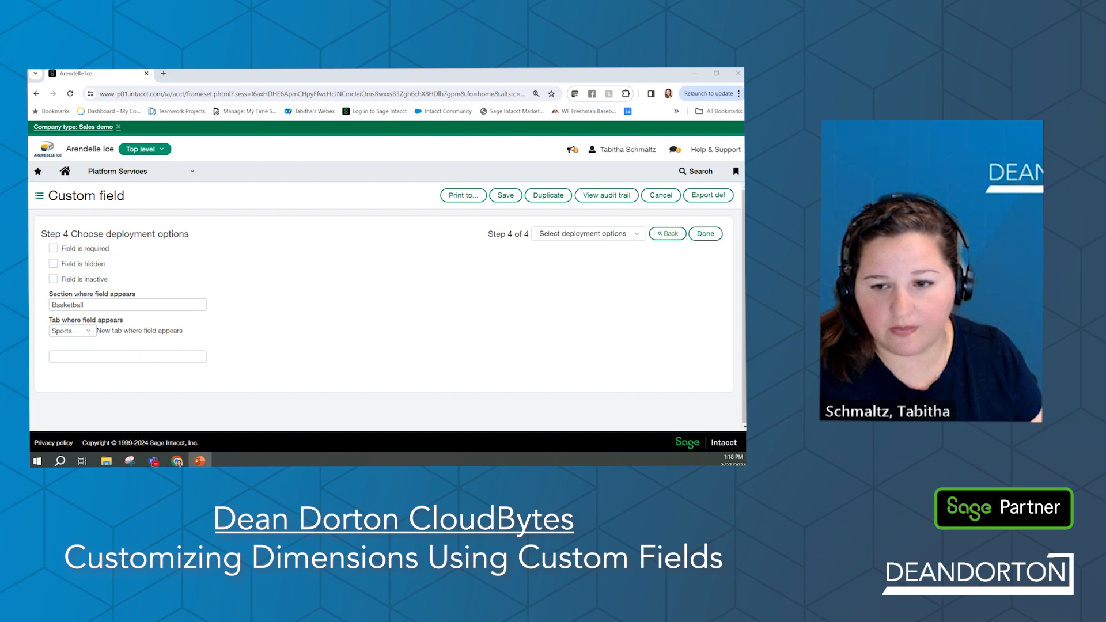
key(shift+F5)
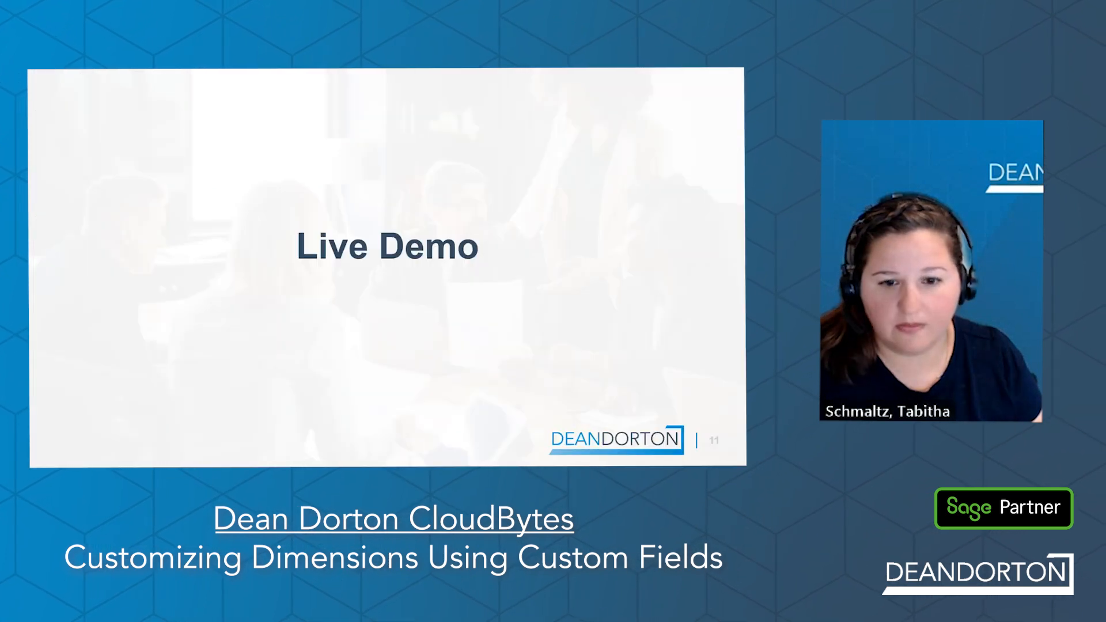
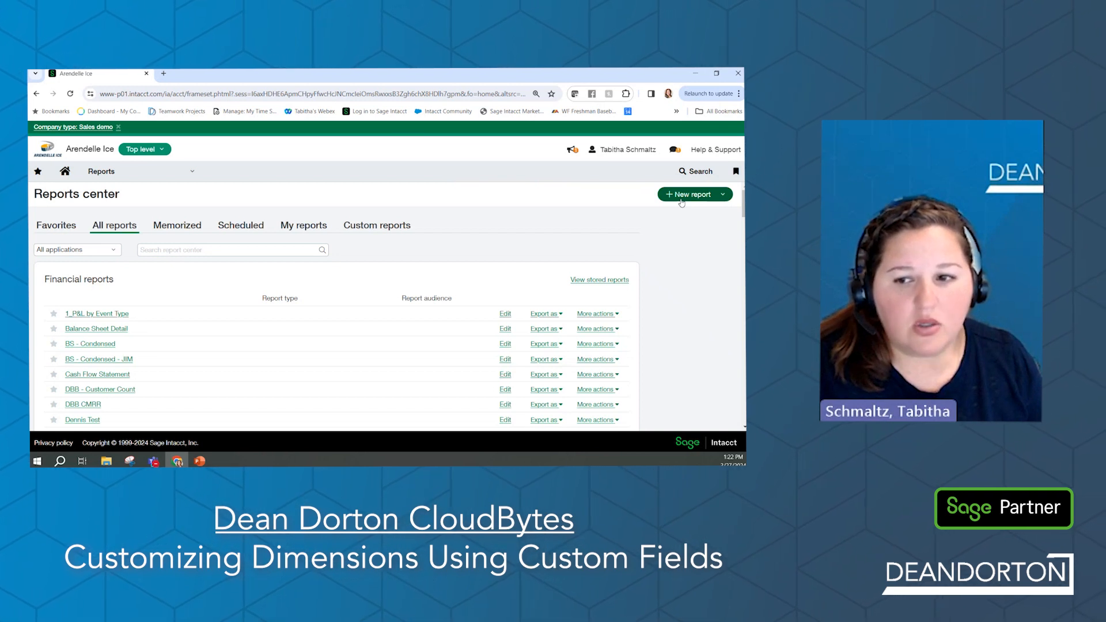
Step: Start a new financial report and compare the Accounts and Dimensions report structures, keeping Accounts
click(669, 198)
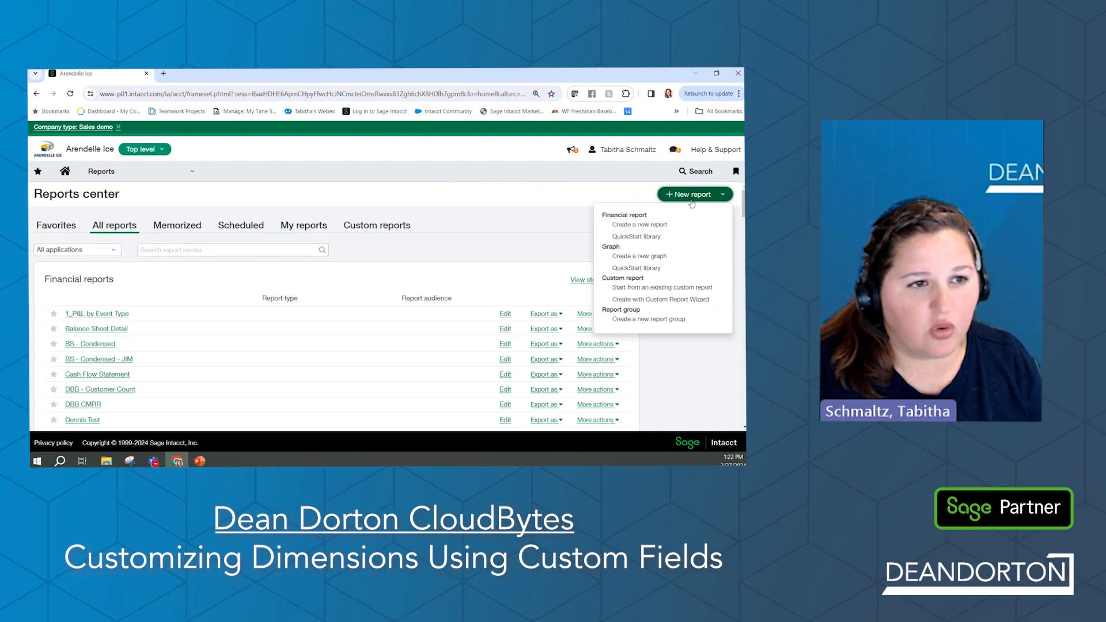
click(628, 225)
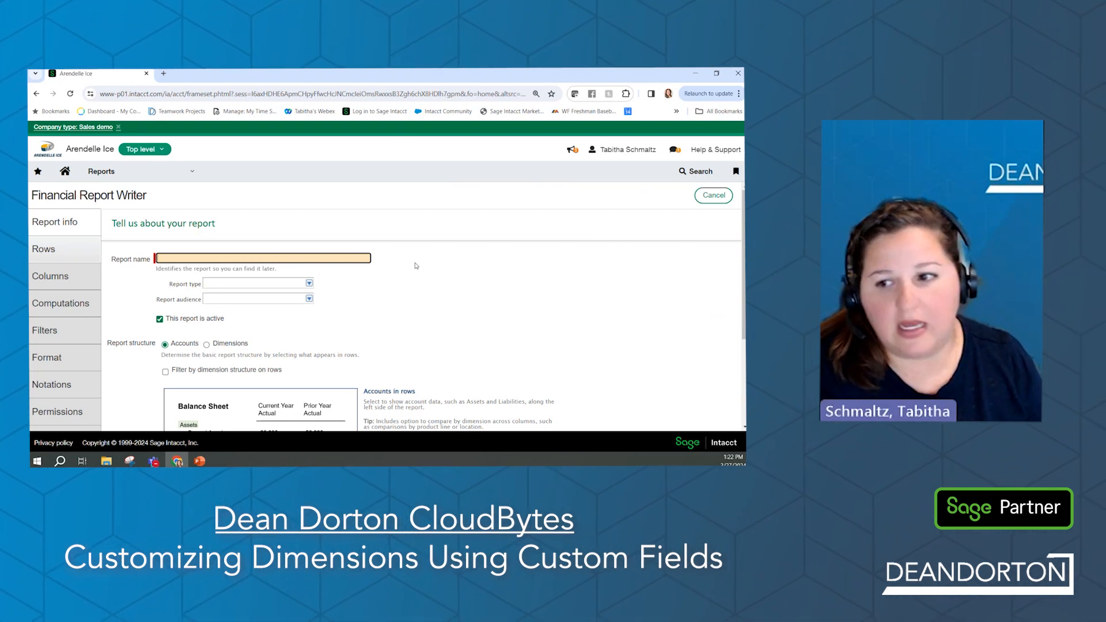
scroll(342, 300, down, 1)
scroll(342, 300, up, 1)
scroll(311, 302, down, 2)
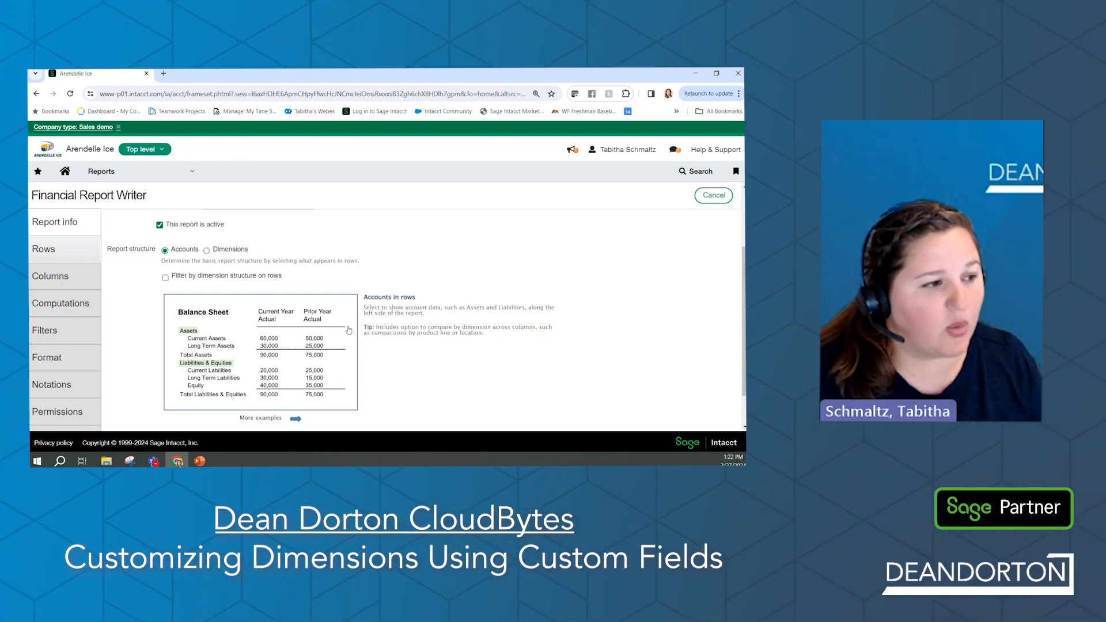
click(206, 250)
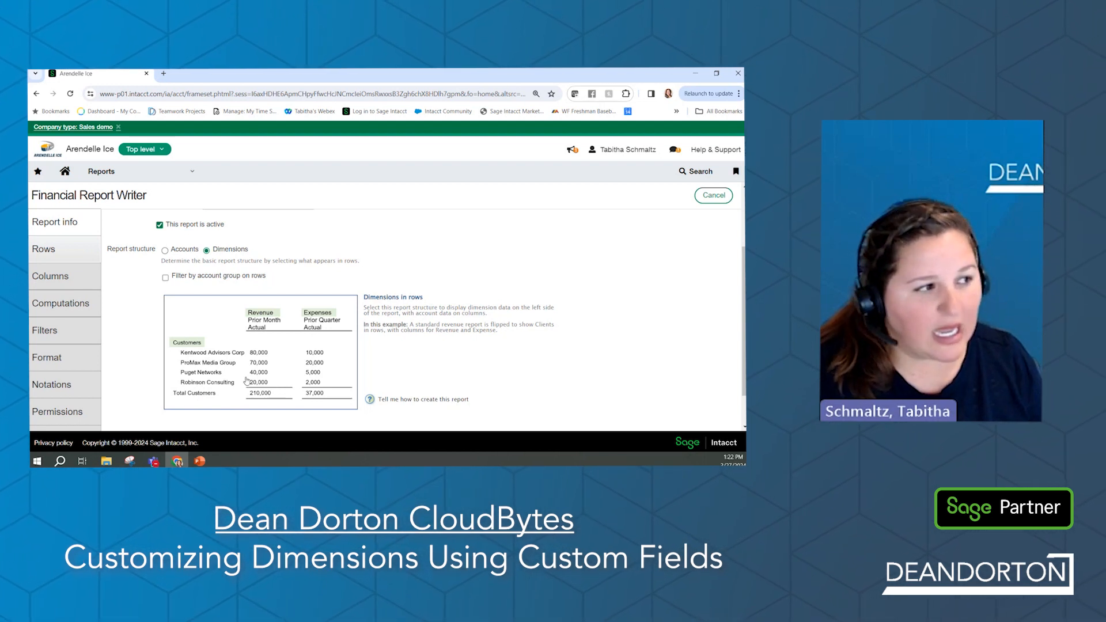
click(165, 252)
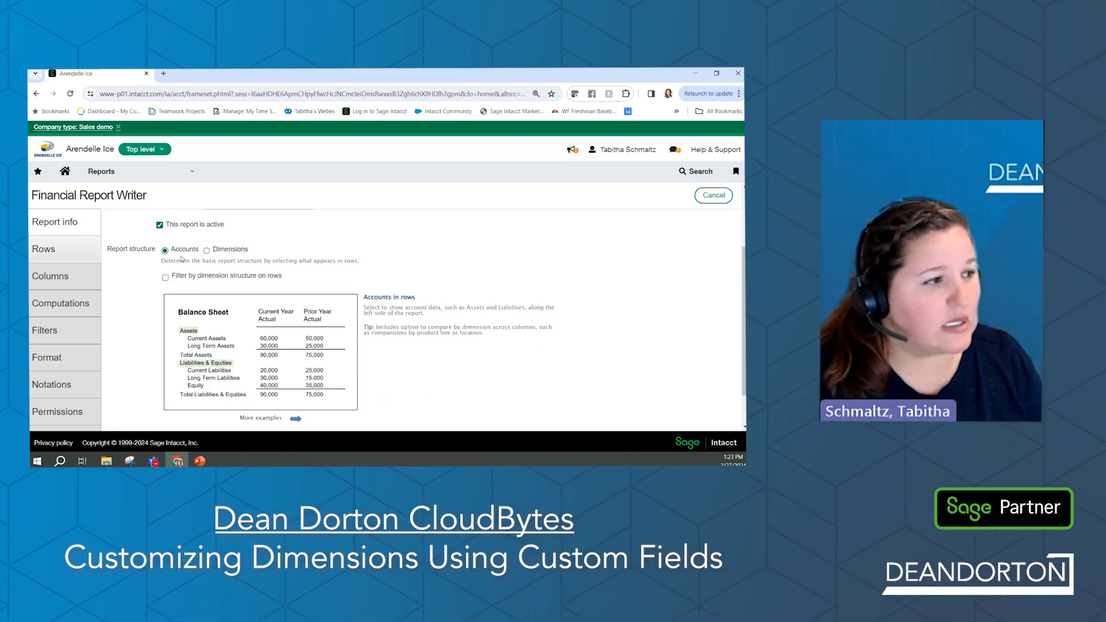
Step: Name the new report "March 2024 Cloudbytes"
scroll(182, 260, up, 2)
click(179, 254)
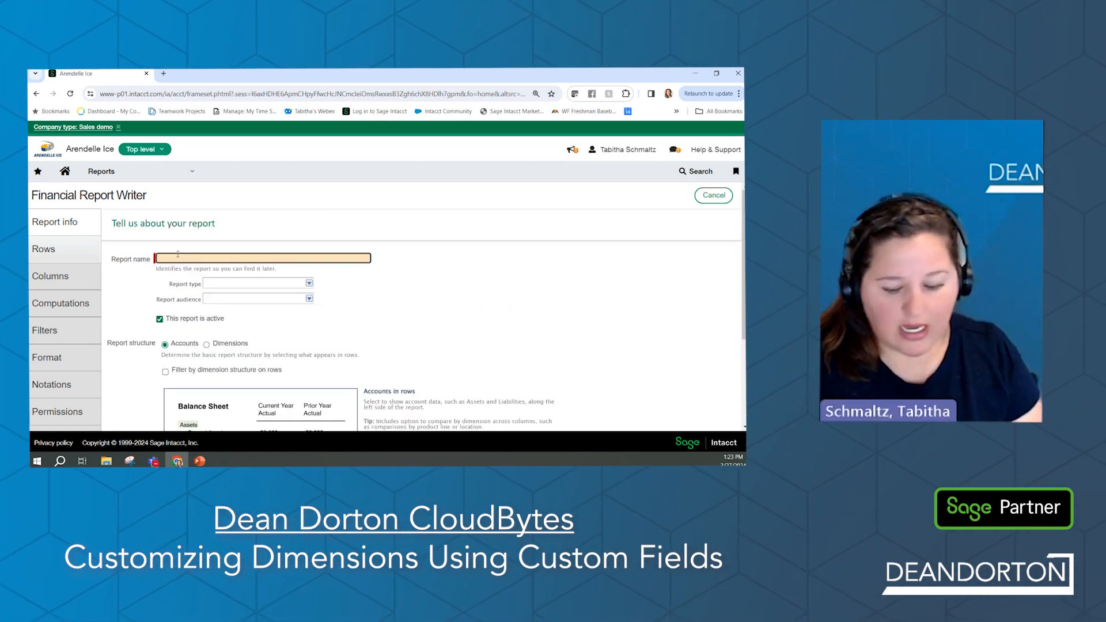
text(March 2024 Cloud)
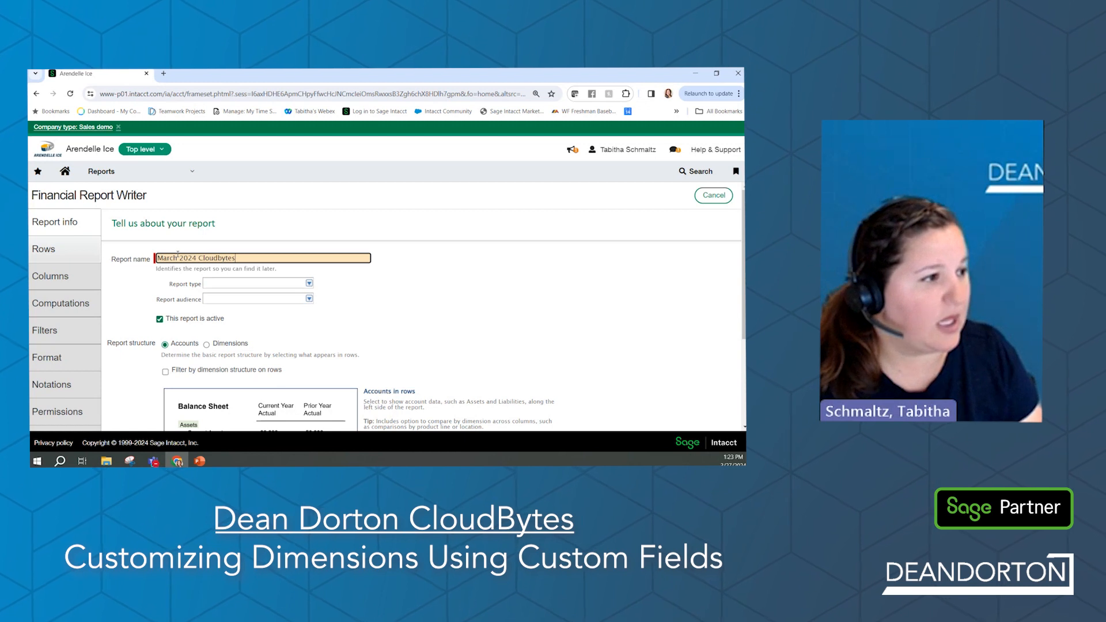
text(bytes)
key(Tab)
Step: Define the report's rows by including the Net Income account group
click(121, 260)
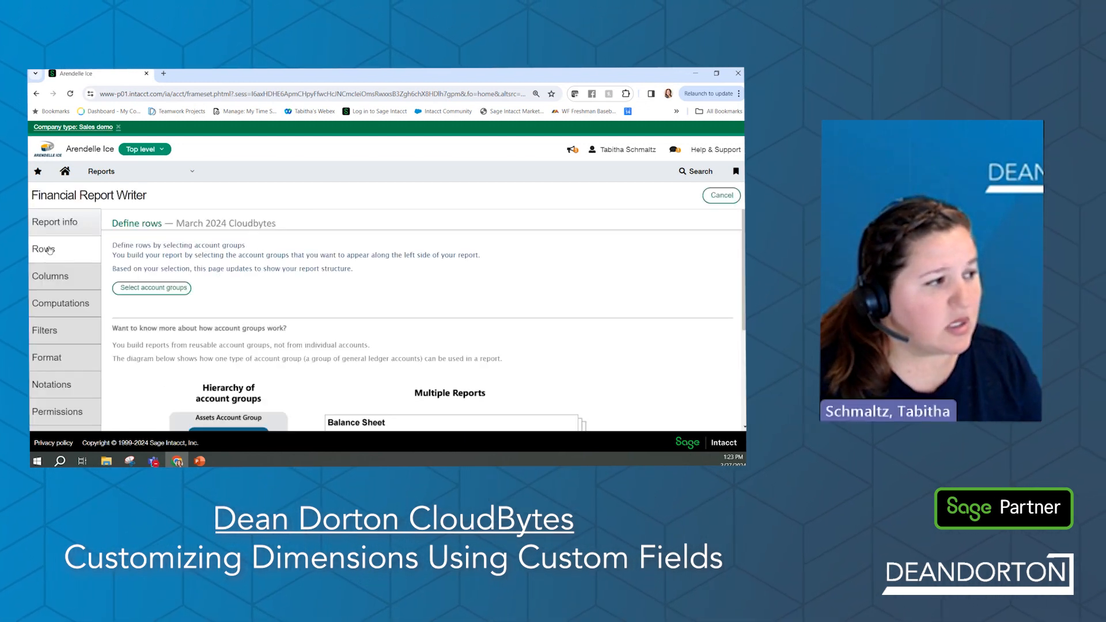
click(165, 288)
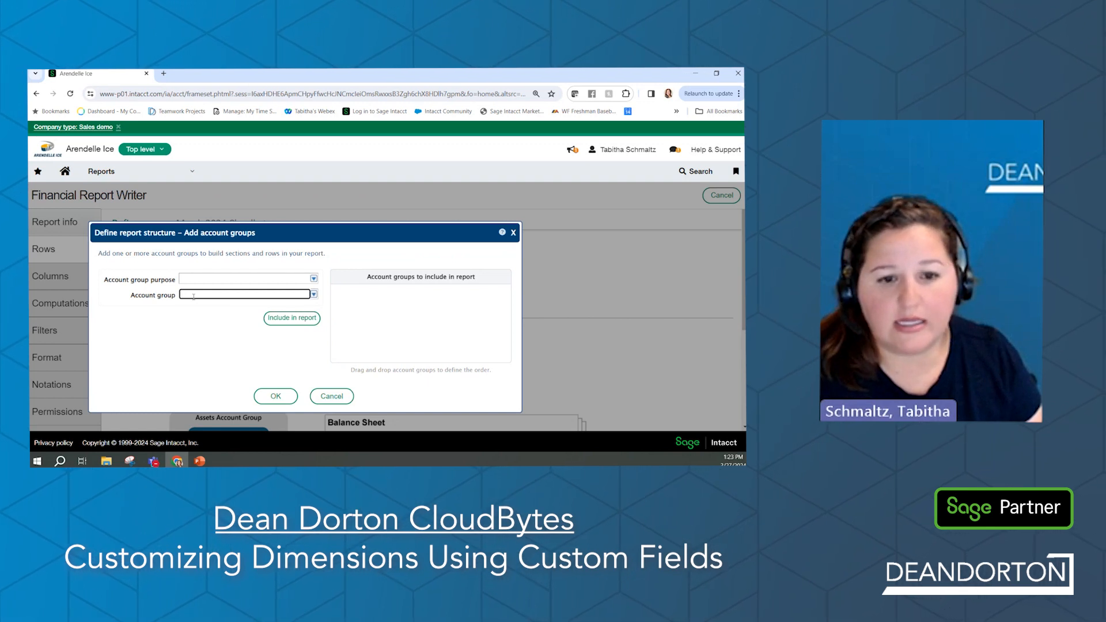
text(net)
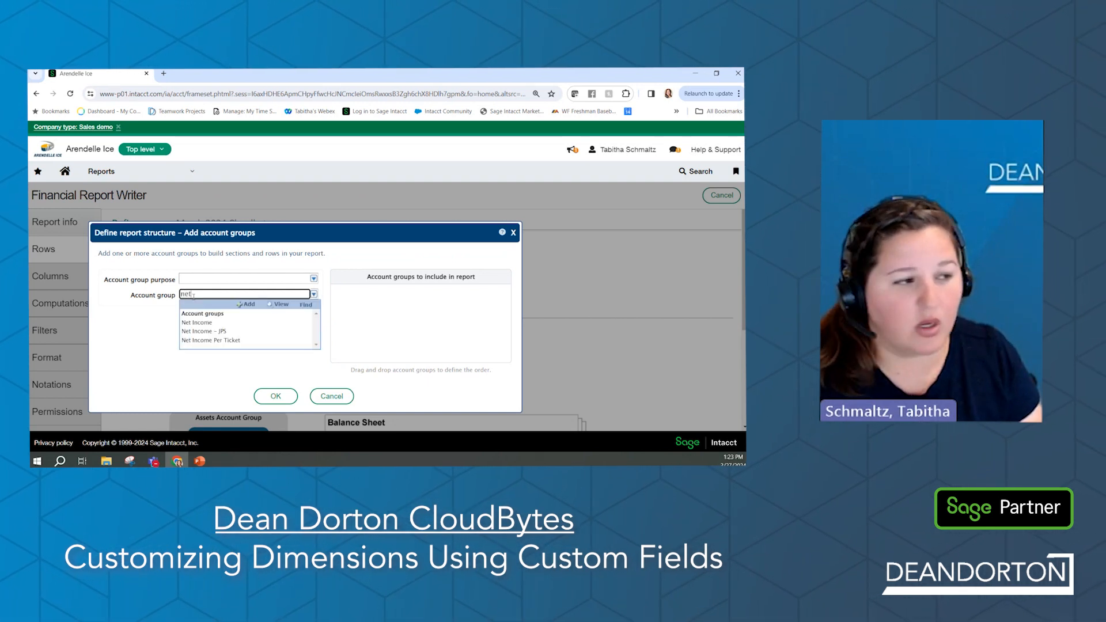
click(197, 323)
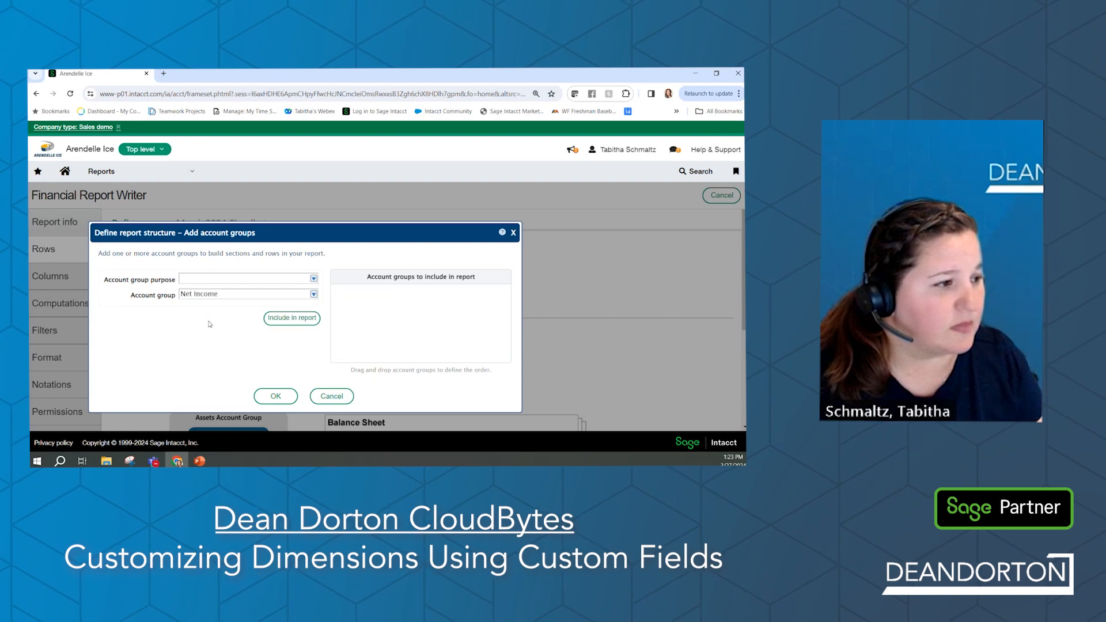
click(291, 318)
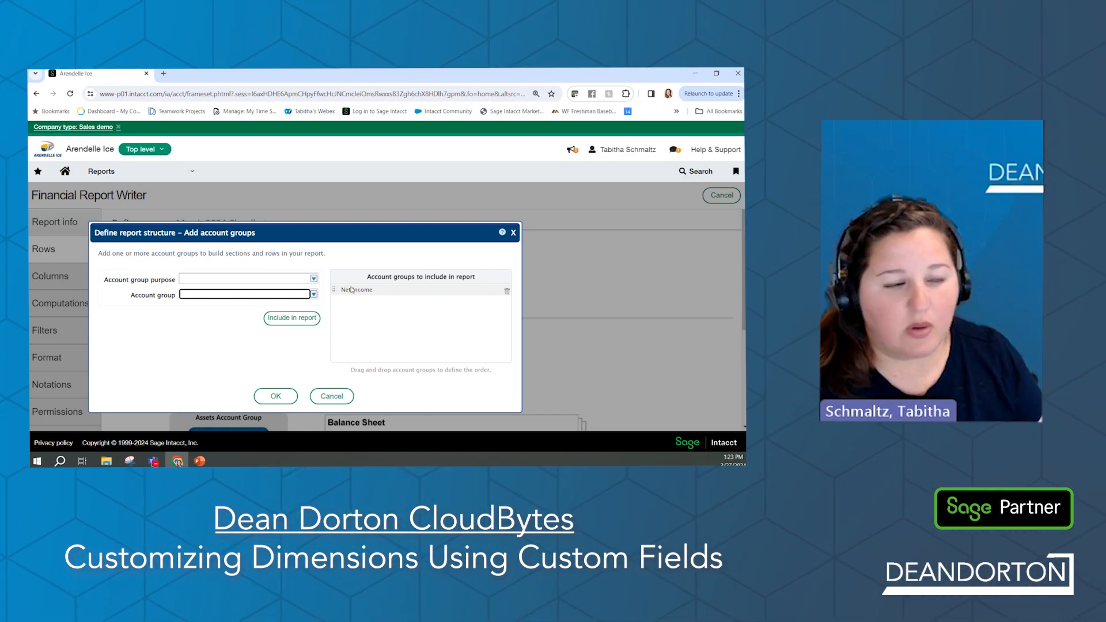
click(274, 396)
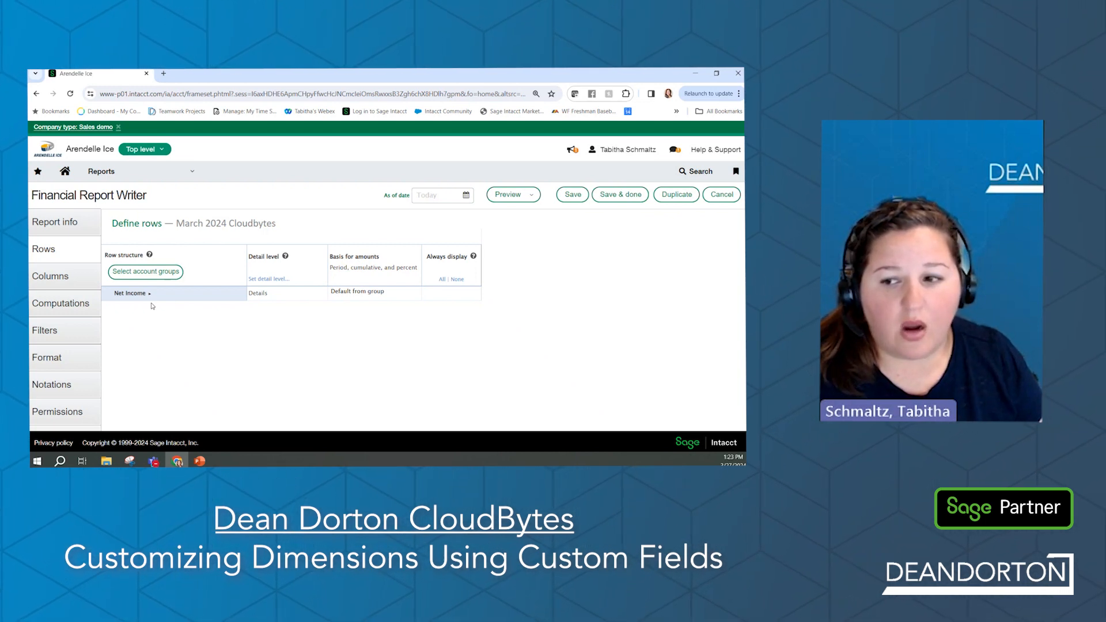
Step: Open the report's column definitions and bring up the Actual column's dimension structure and expansion settings
click(56, 278)
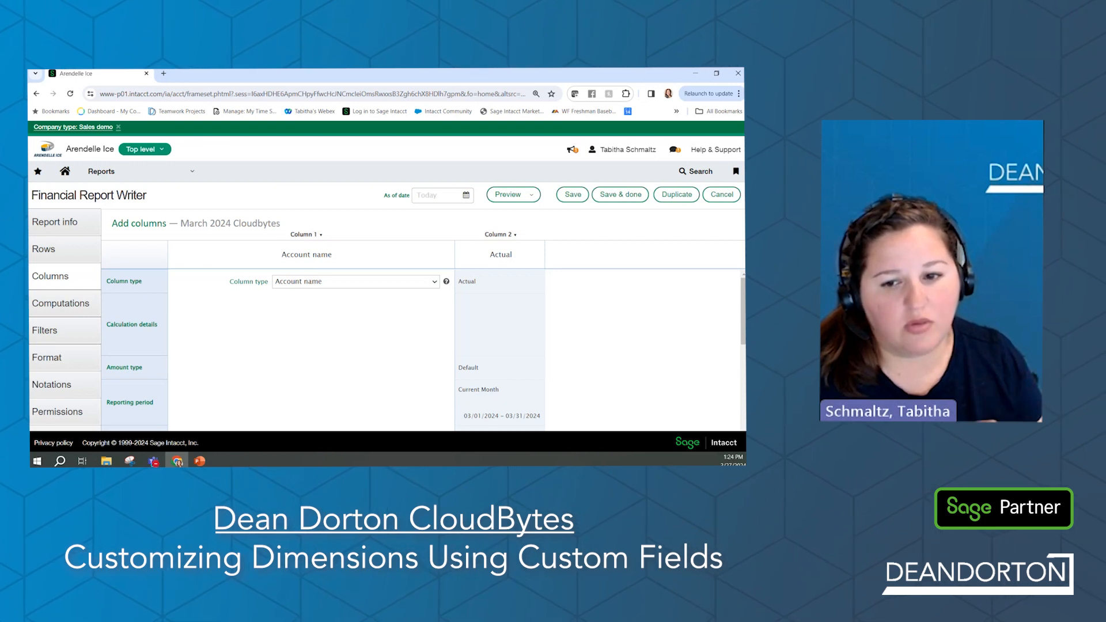
scroll(360, 334, down, 2)
scroll(359, 334, down, 2)
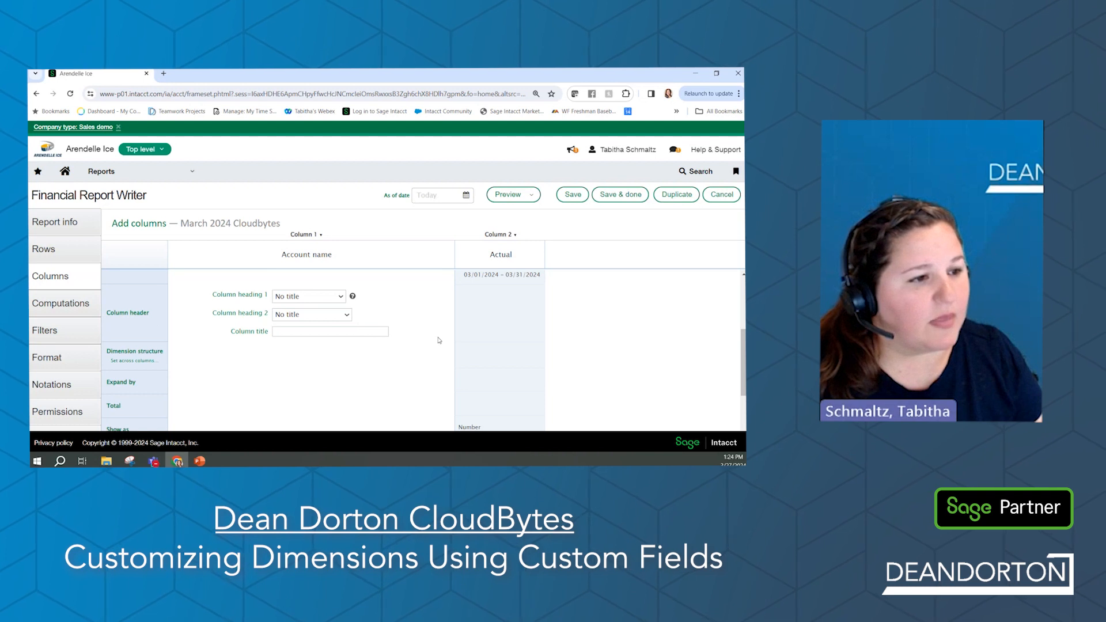
scroll(444, 343, down, 3)
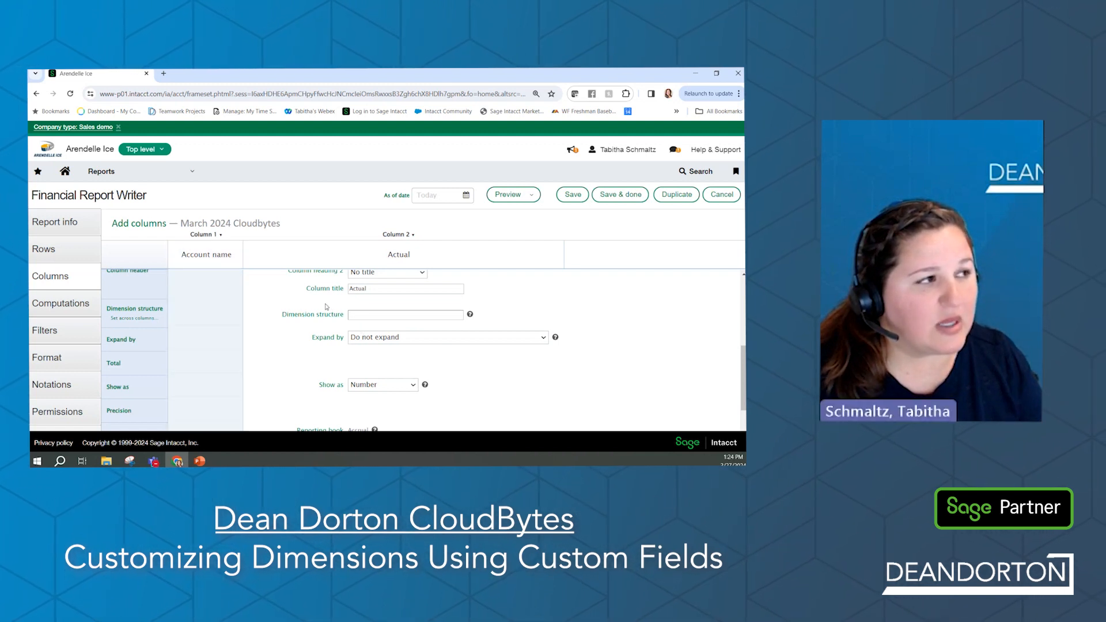
Step: Open the list of Event dimension groups from the Reports setup in a duplicate browser tab
right_click(97, 74)
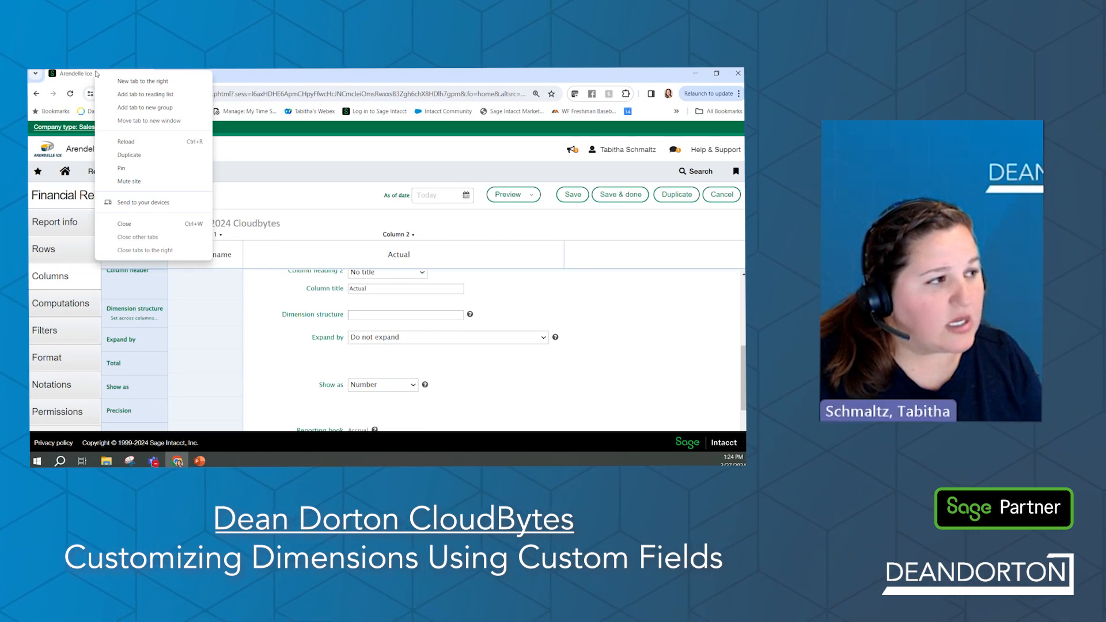
click(136, 155)
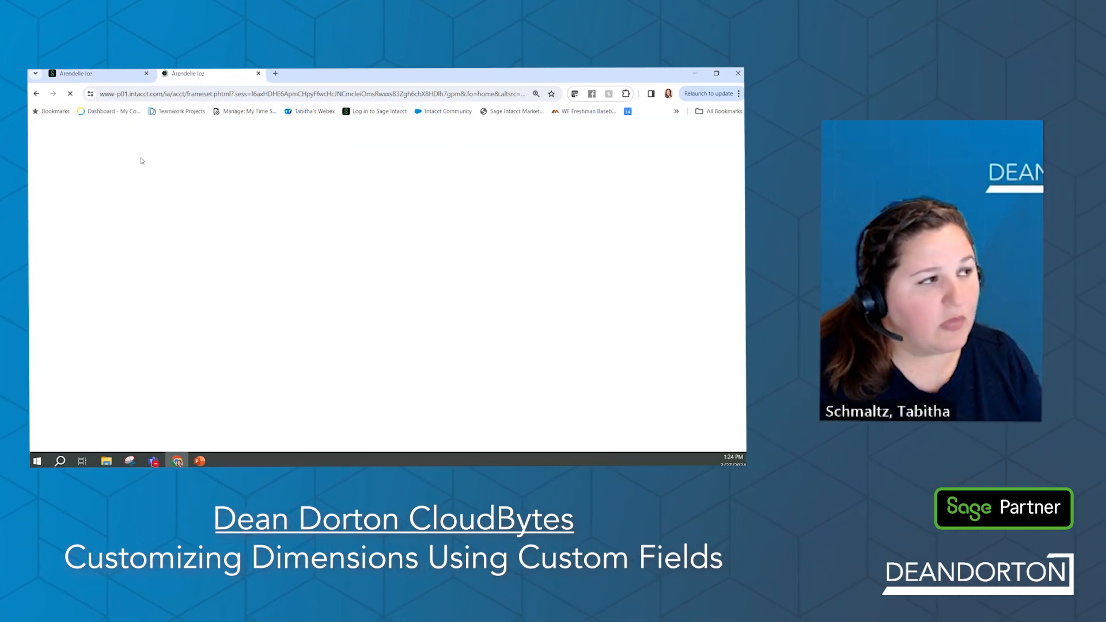
mouse_move(169, 177)
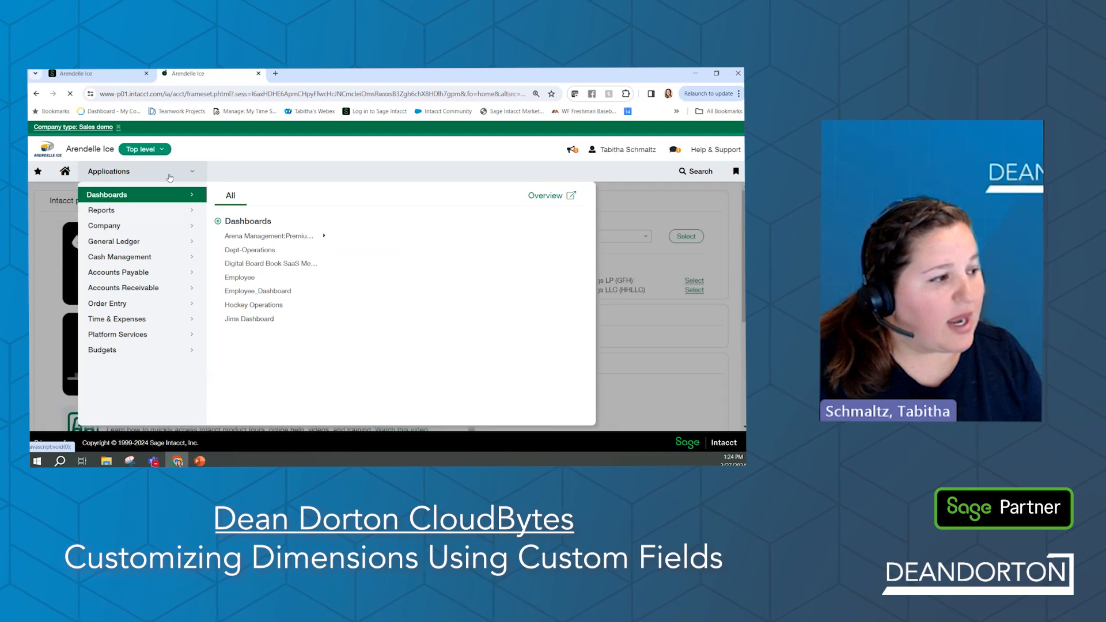
mouse_move(129, 245)
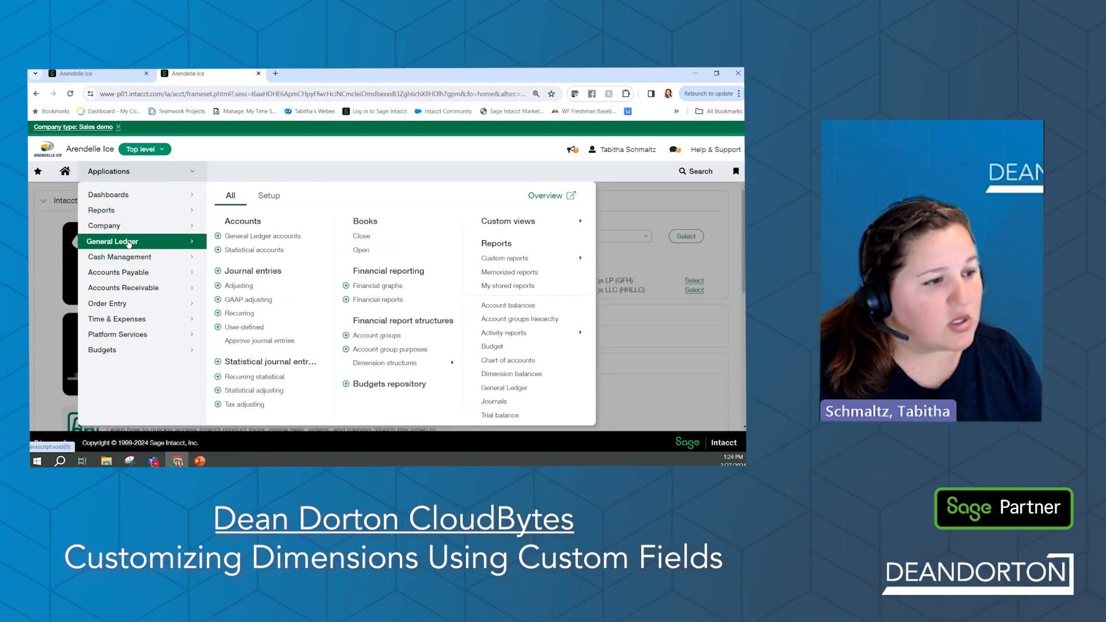
mouse_move(131, 213)
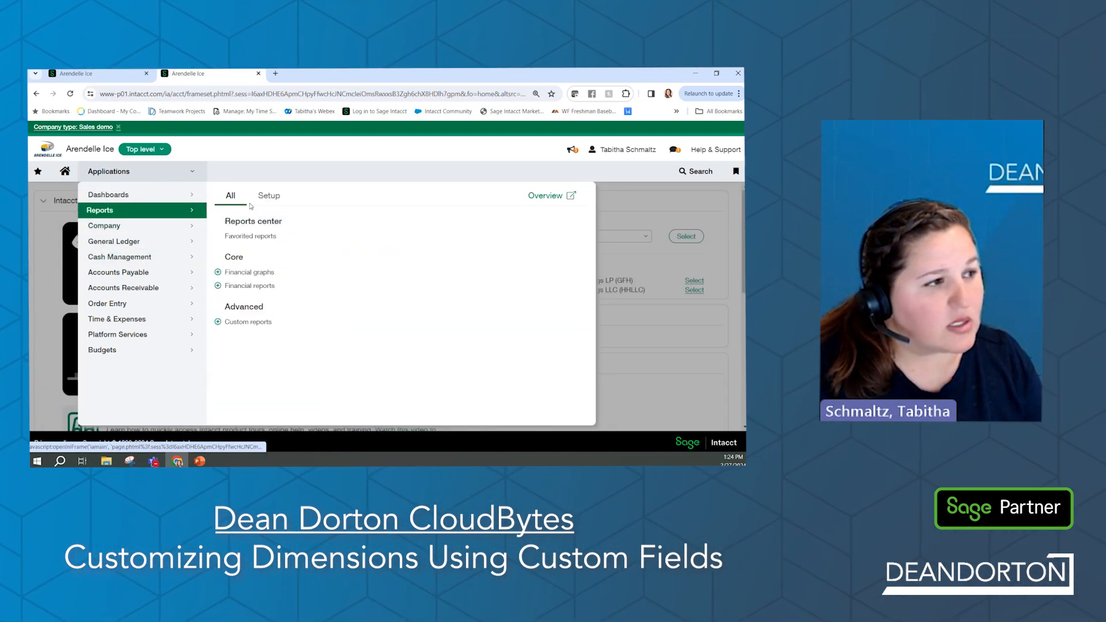
click(268, 195)
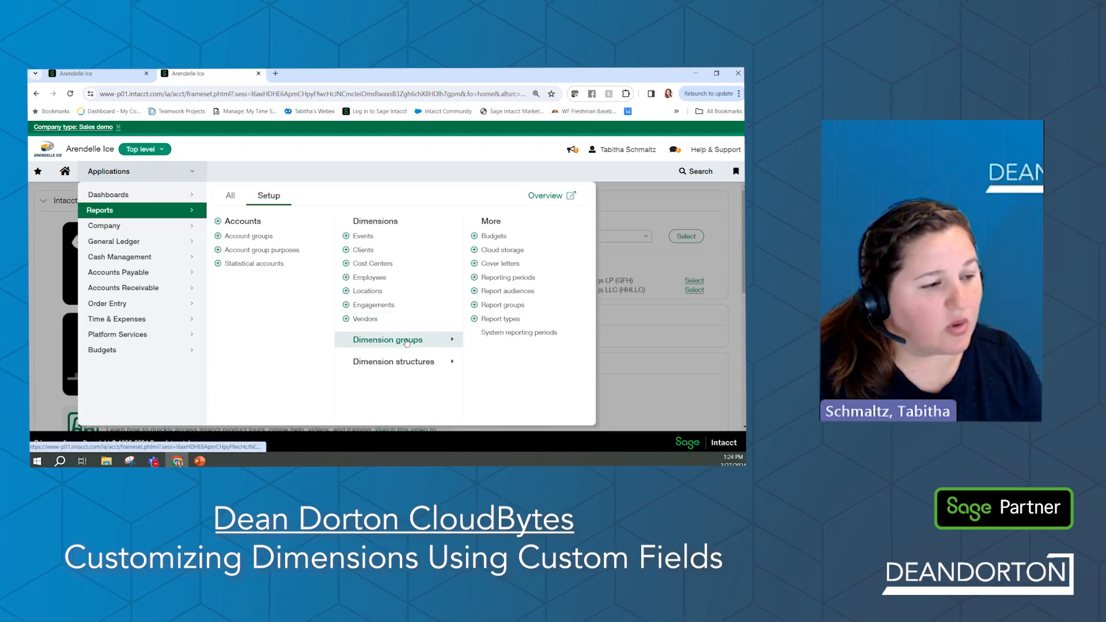
mouse_move(406, 342)
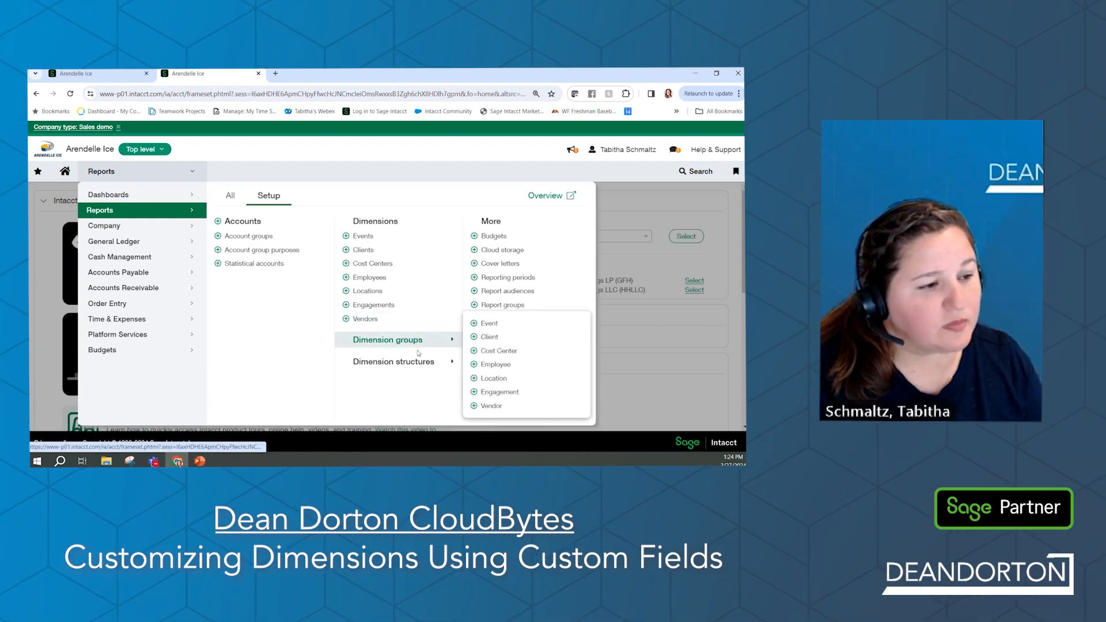
click(491, 324)
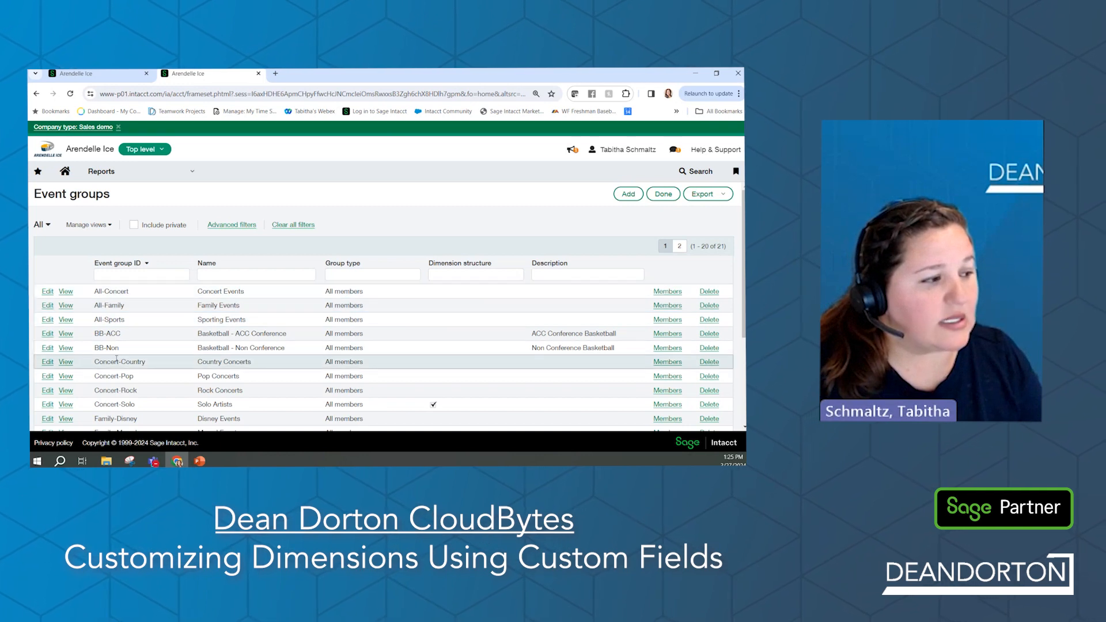
Step: Open the All-Concert event group for editing and examine its group settings and Event Type filter
scroll(116, 361, down, 2)
scroll(116, 361, down, 3)
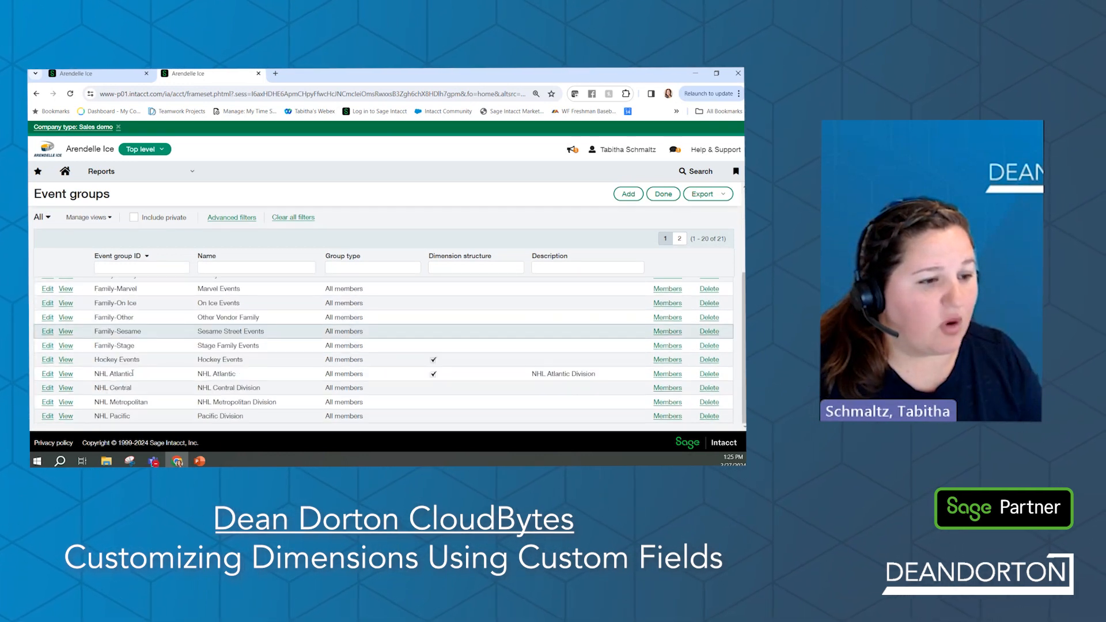
scroll(133, 373, up, 5)
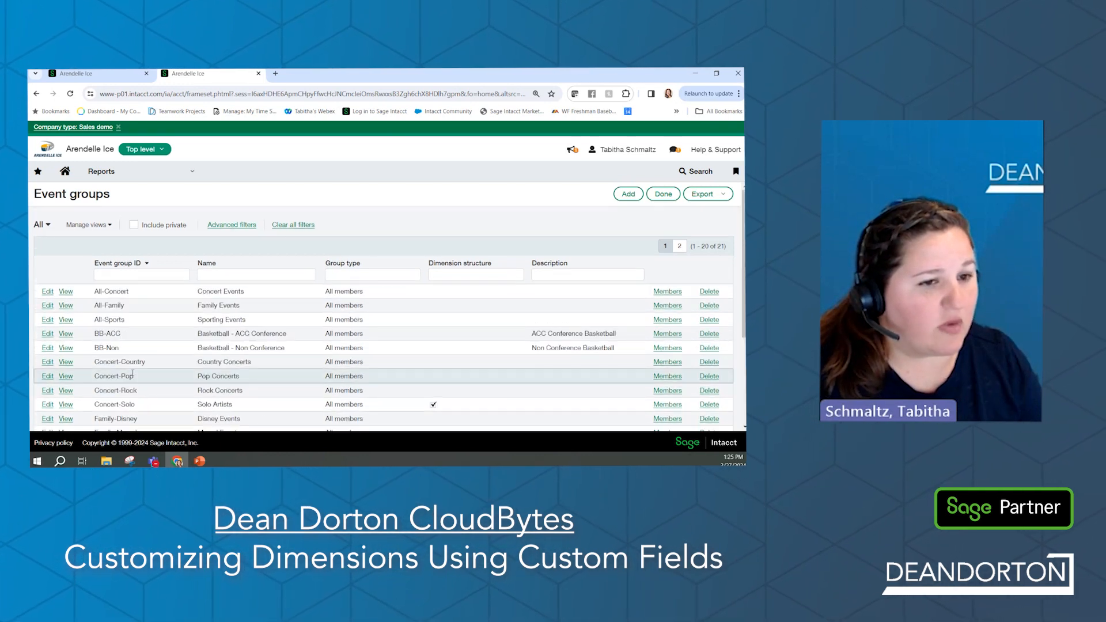
click(48, 292)
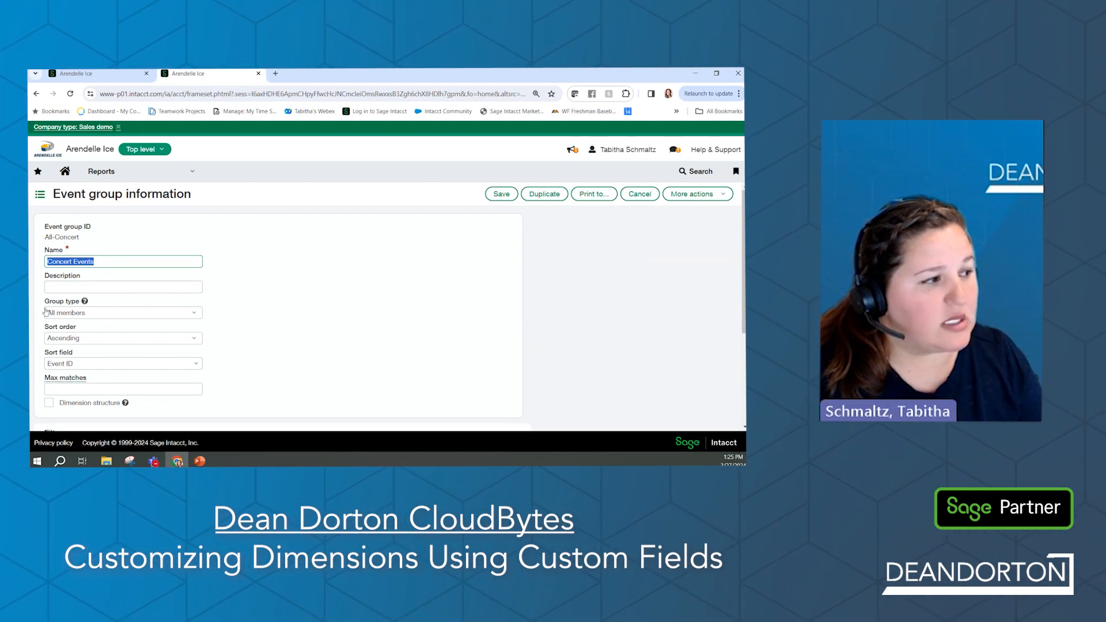
scroll(110, 322, down, 1)
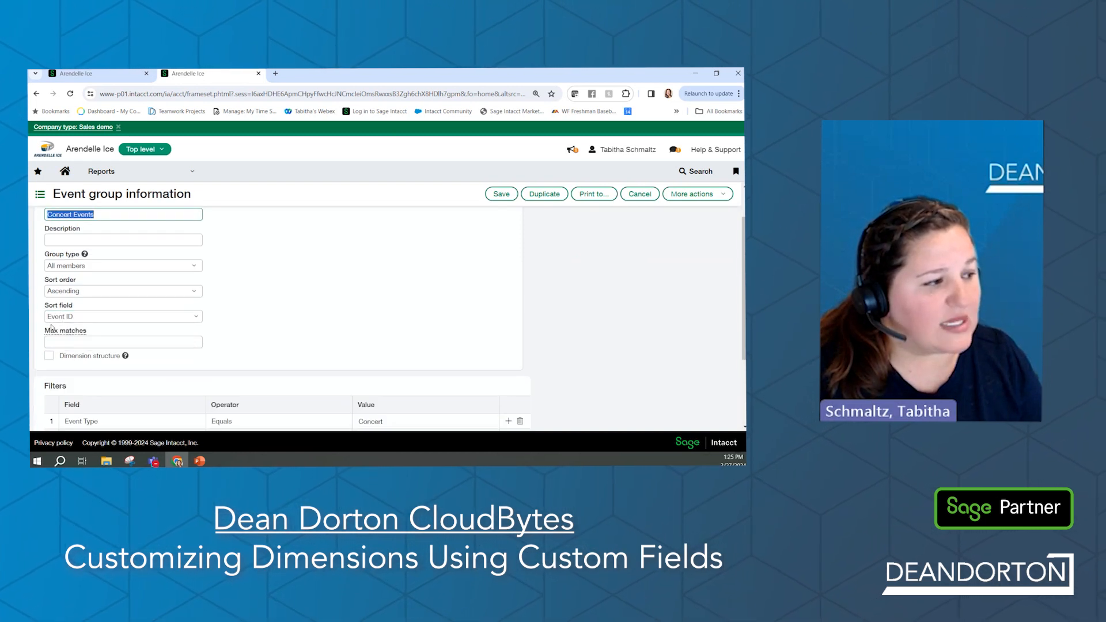
scroll(52, 326, down, 3)
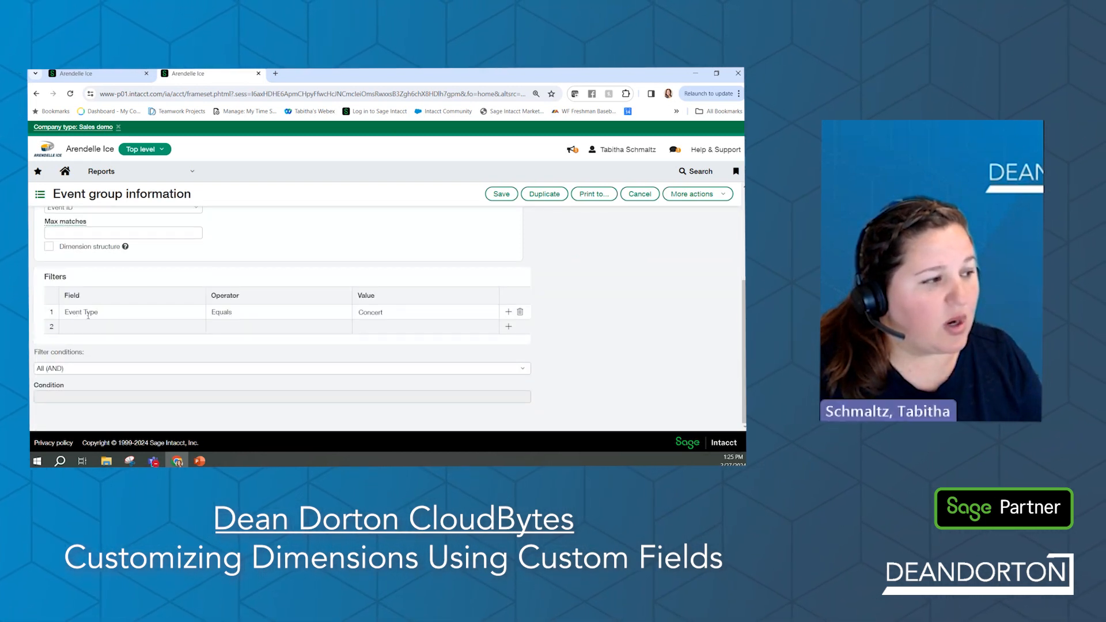
click(109, 314)
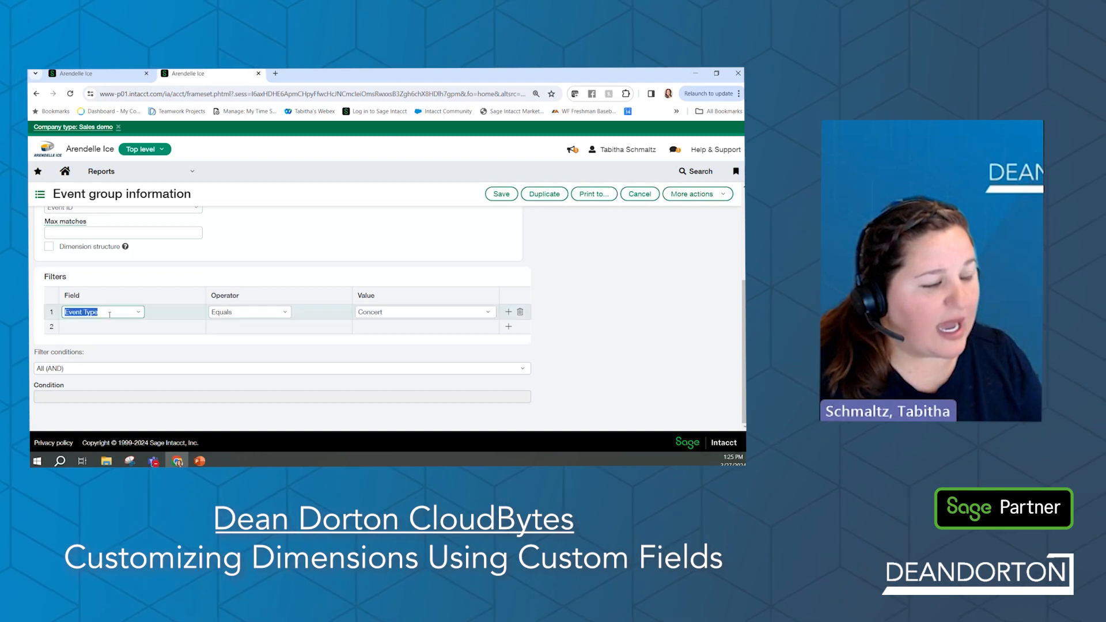
click(139, 313)
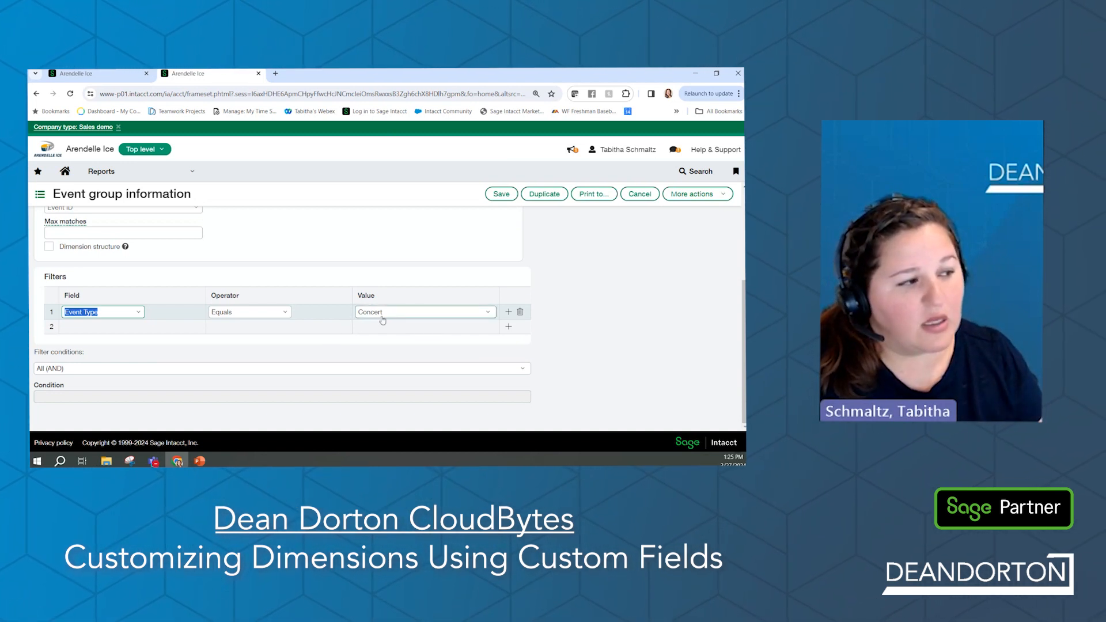
scroll(367, 352, up, 3)
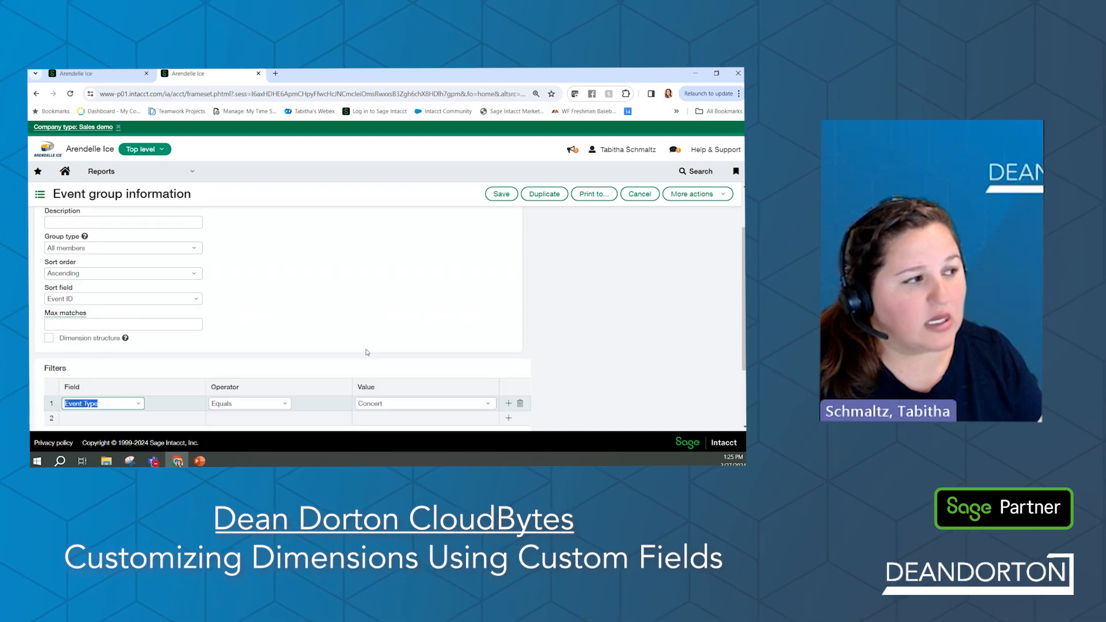
scroll(84, 234, down, 3)
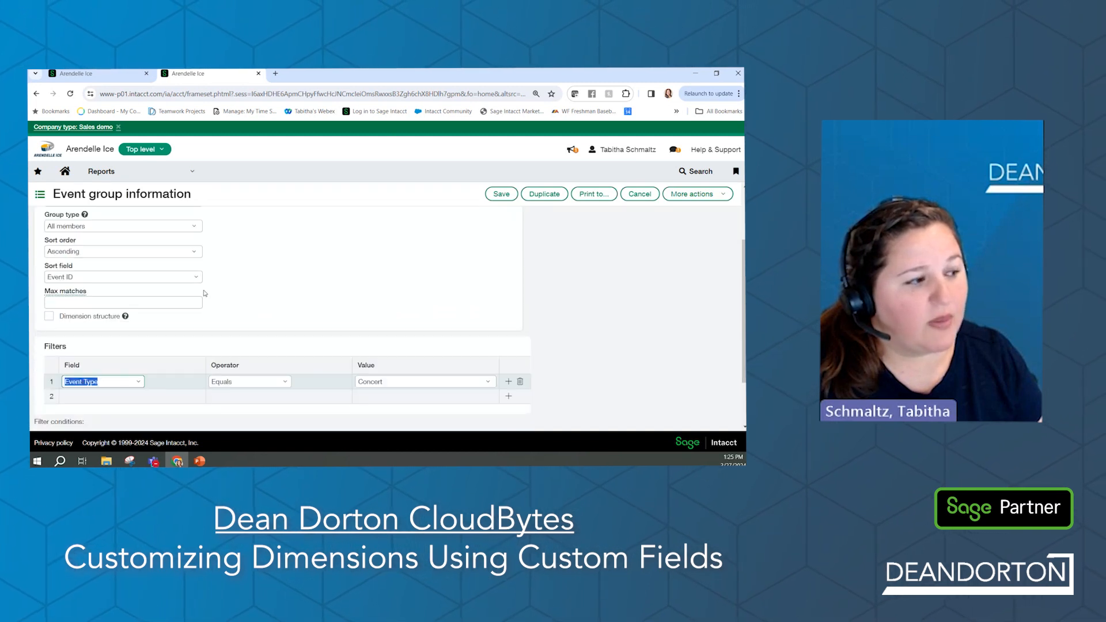
Step: Enable Dimension structure for the All-Concert event group, read the option's help, and save the group
click(51, 311)
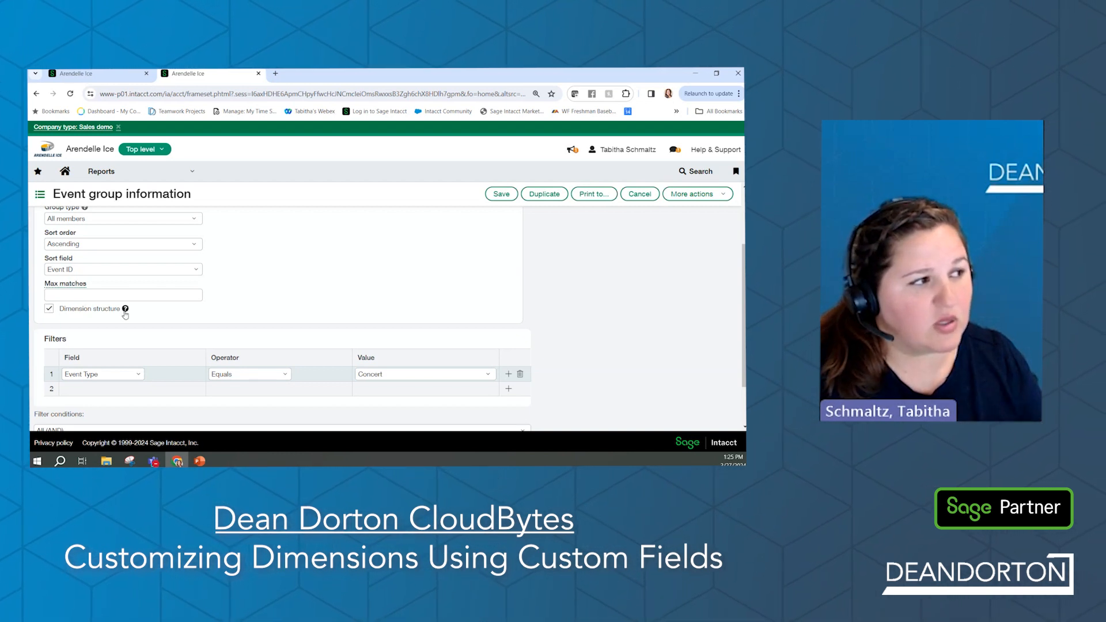
click(124, 312)
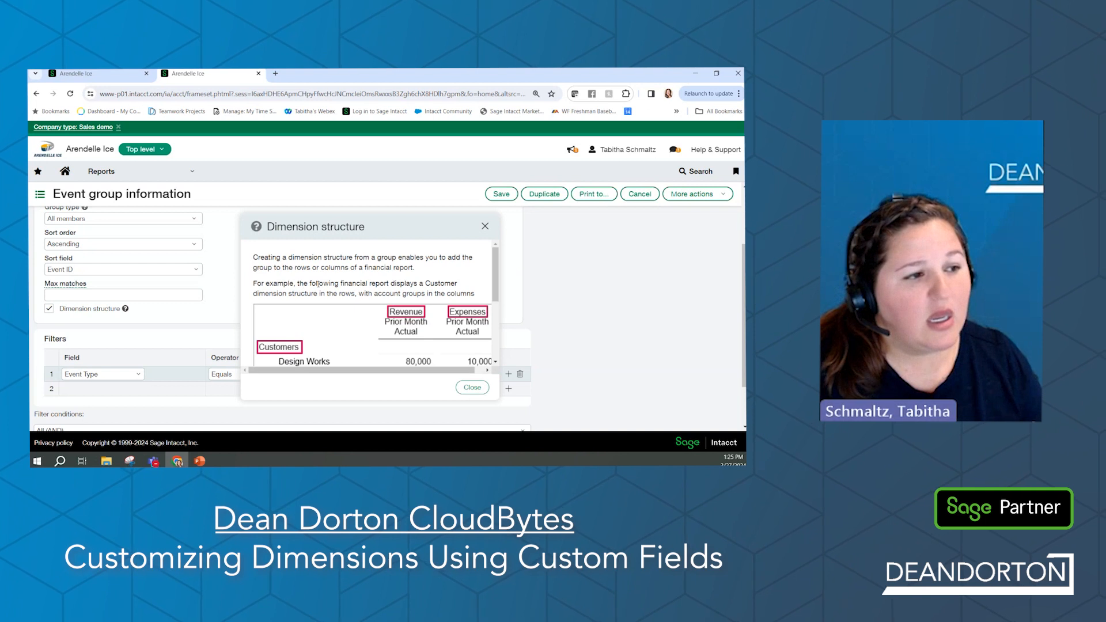
scroll(318, 284, down, 1)
scroll(318, 287, up, 1)
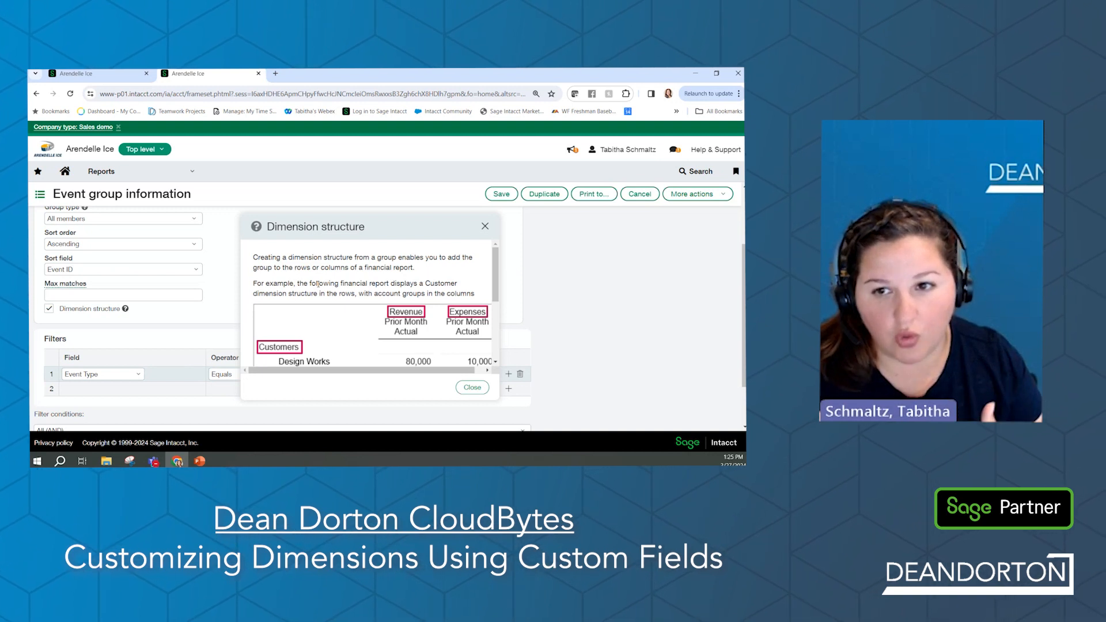
scroll(296, 325, down, 3)
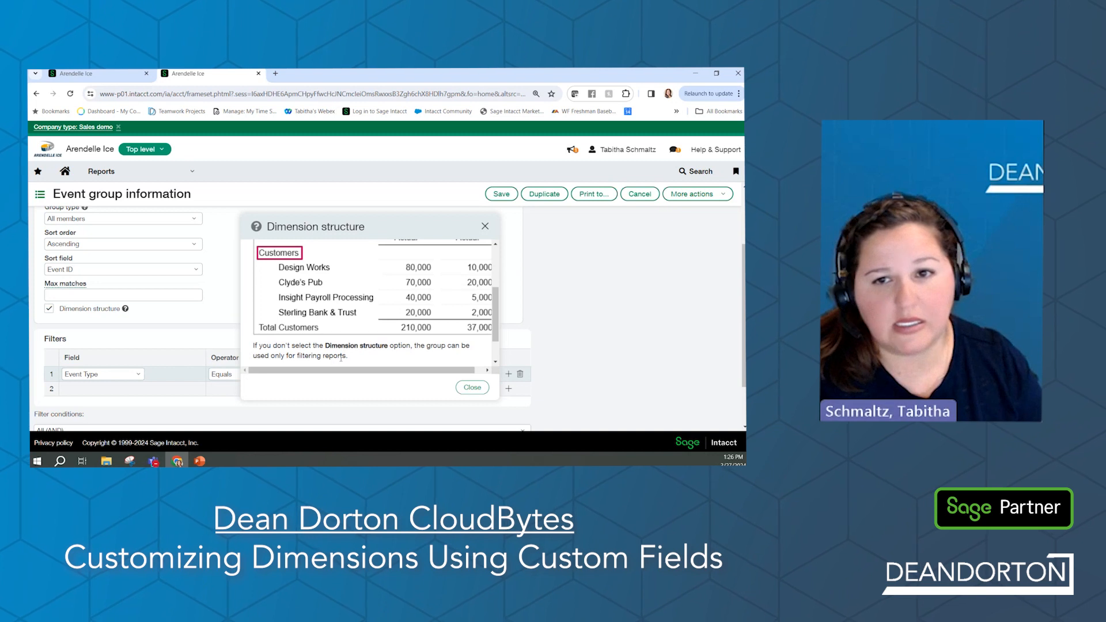
click(465, 389)
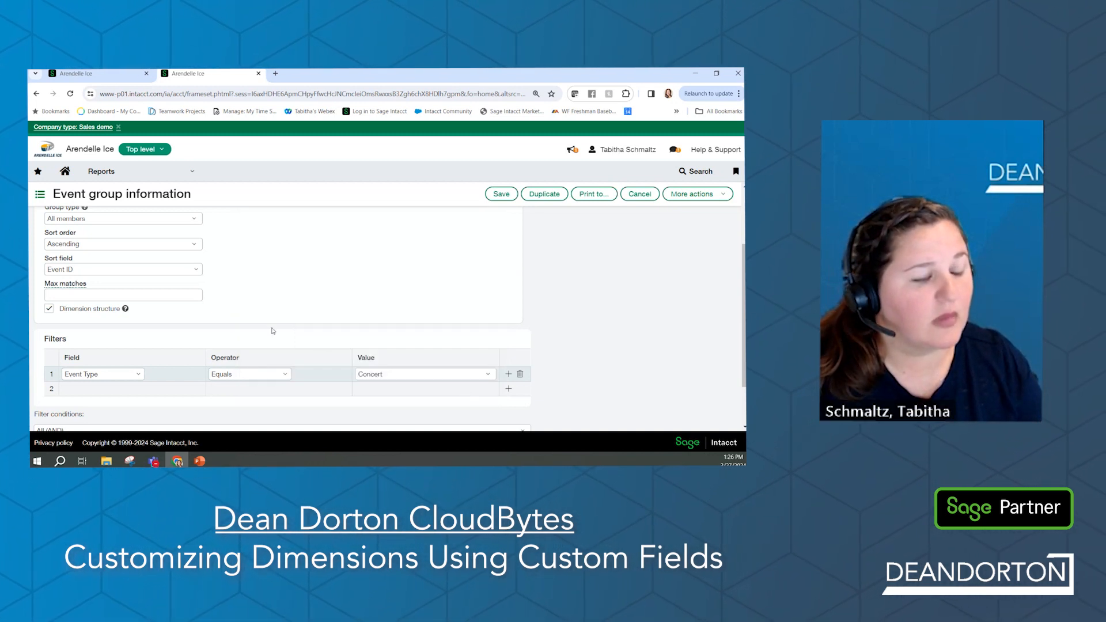
click(502, 194)
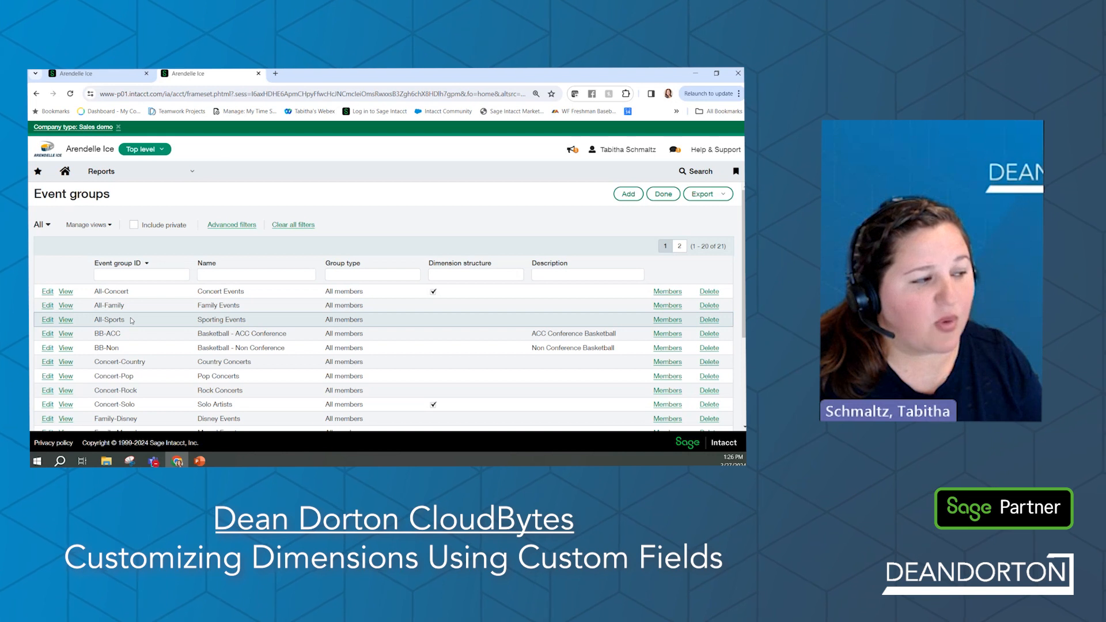
Step: Return to the report and set the Actual column's dimension structure to Events-All Types of the Event dimension
scroll(132, 320, down, 1)
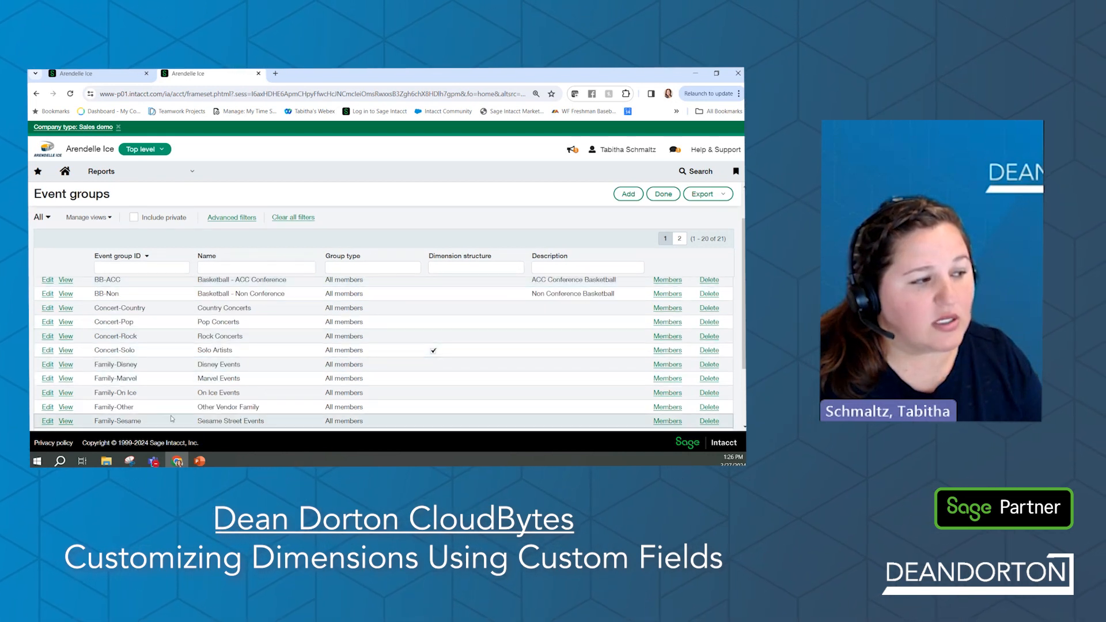
scroll(172, 419, down, 3)
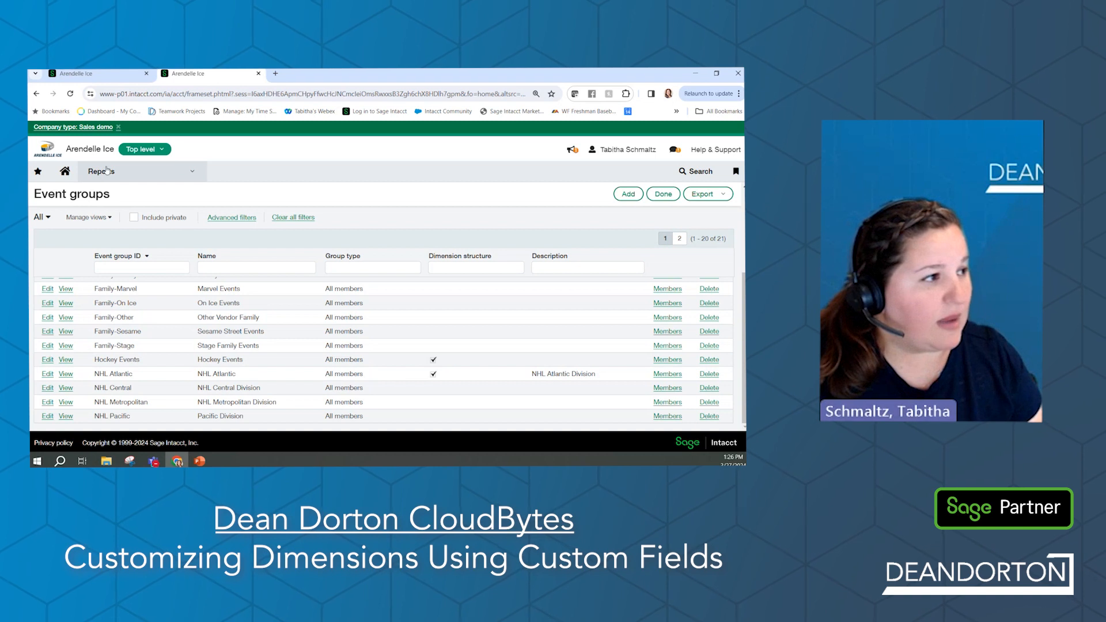
click(100, 79)
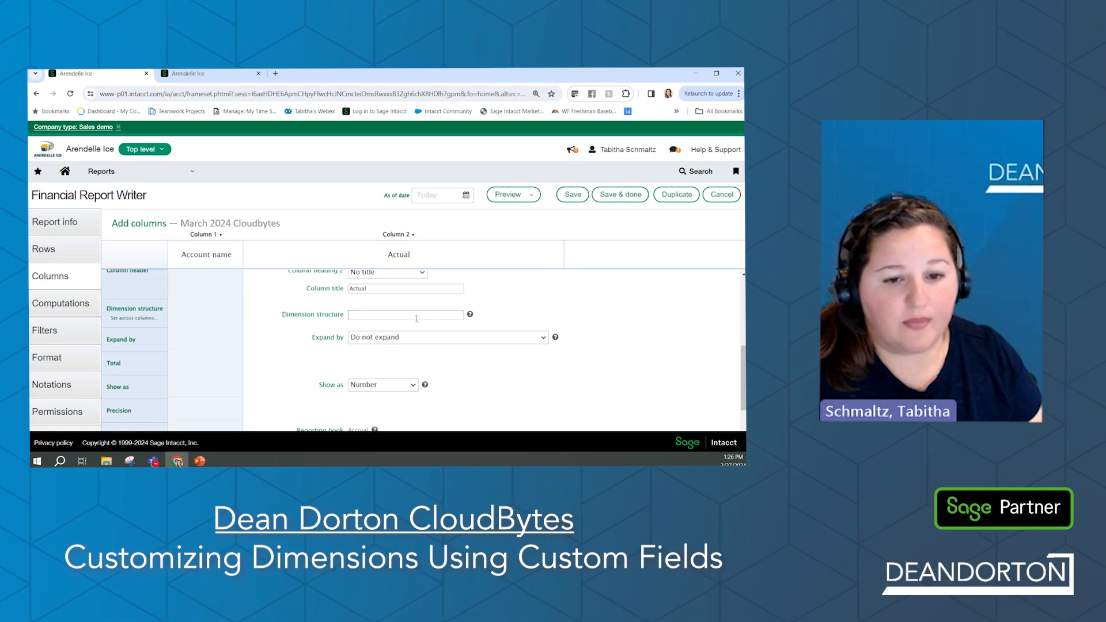
click(416, 318)
click(306, 293)
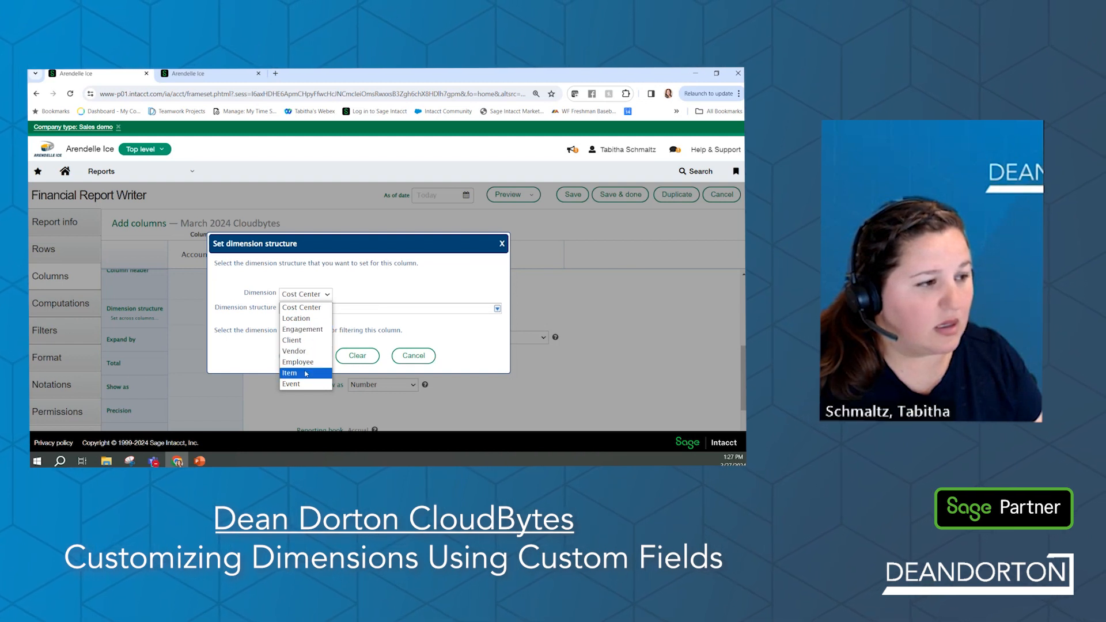
click(291, 383)
click(491, 307)
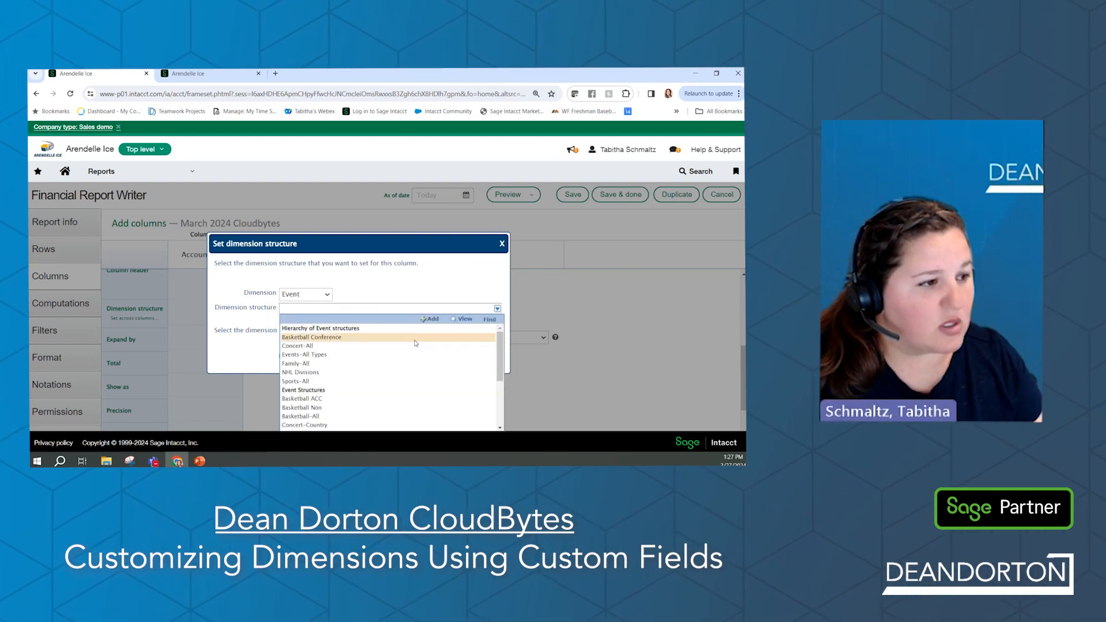
click(402, 355)
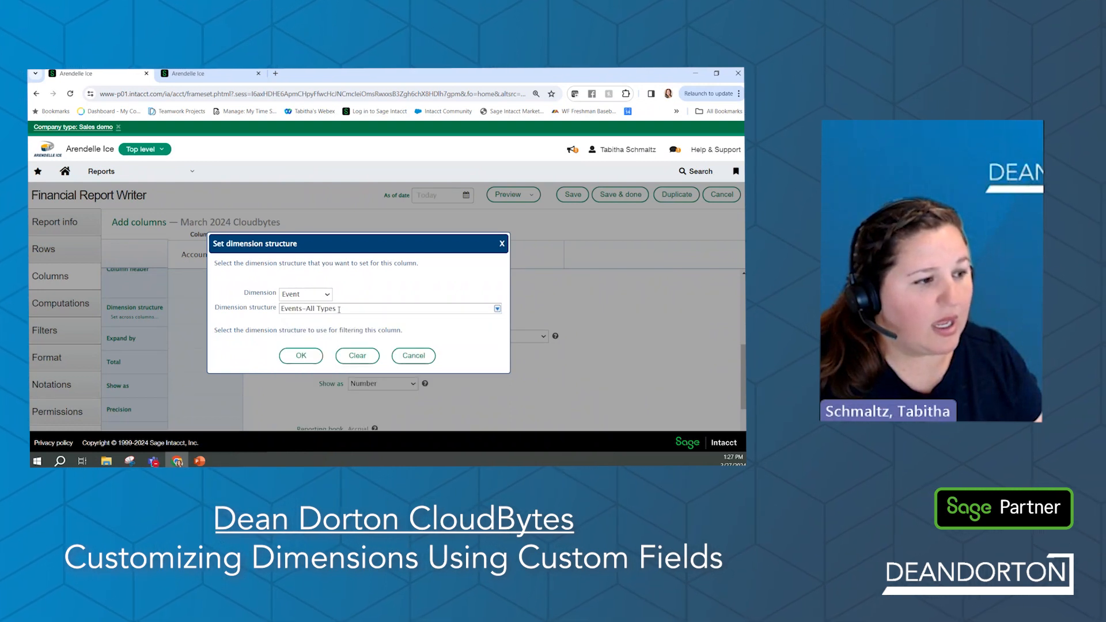
click(300, 356)
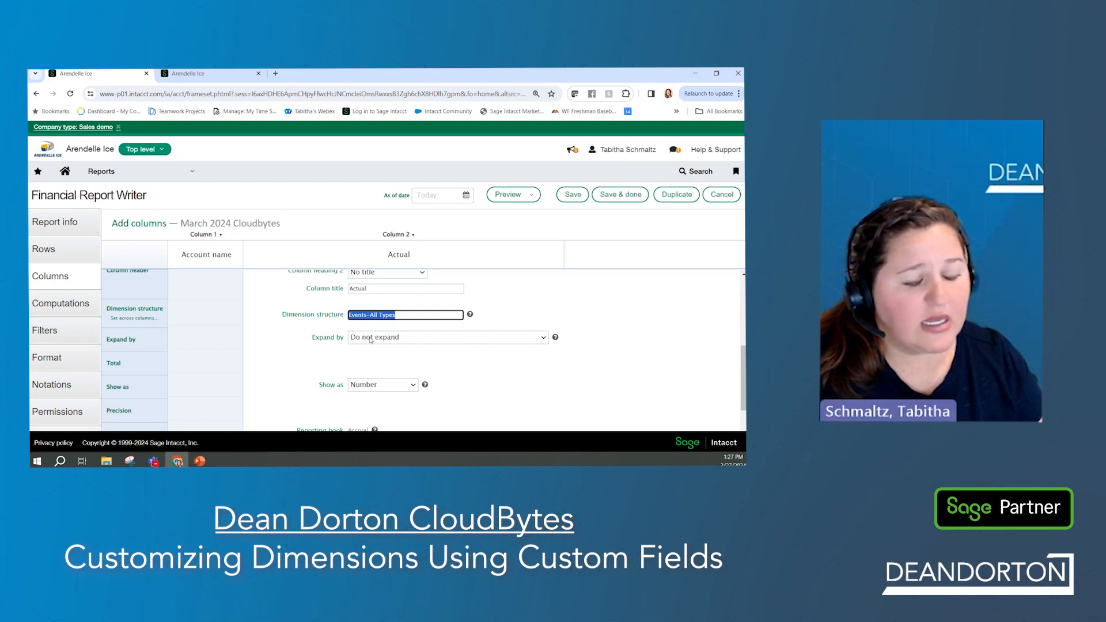
Step: Expand the Actual column by Events, showing one level down with roll-up
click(370, 338)
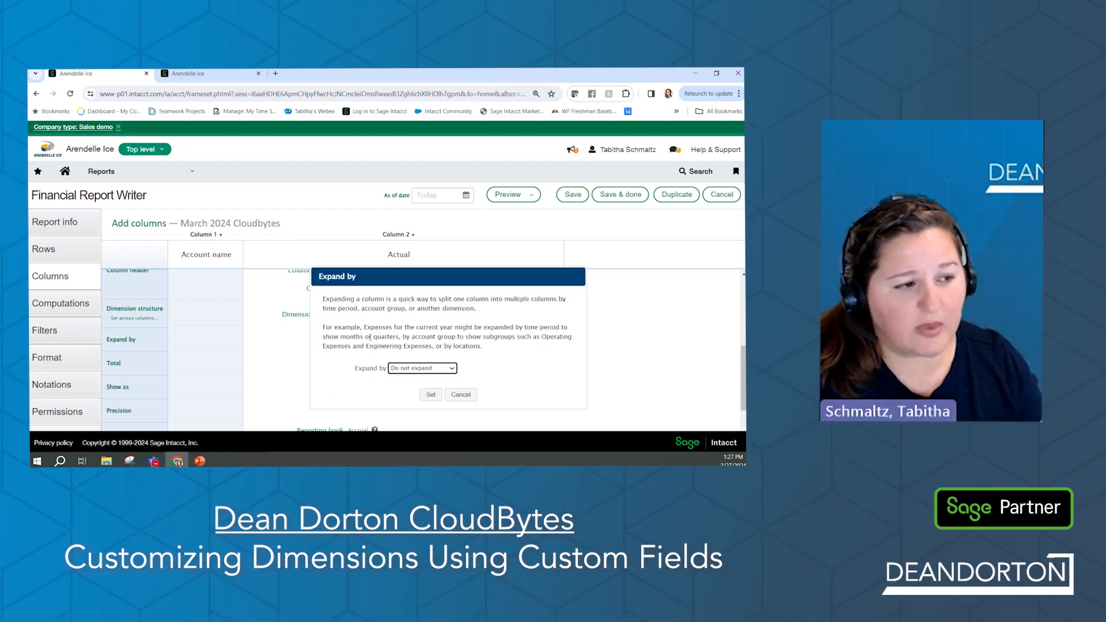
click(420, 368)
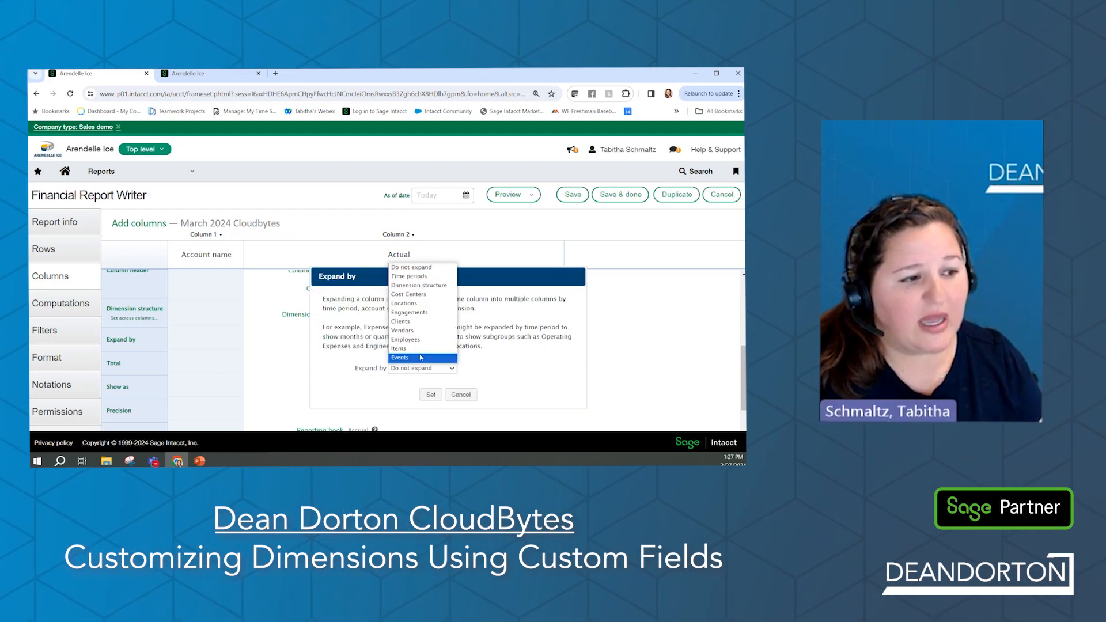
click(400, 358)
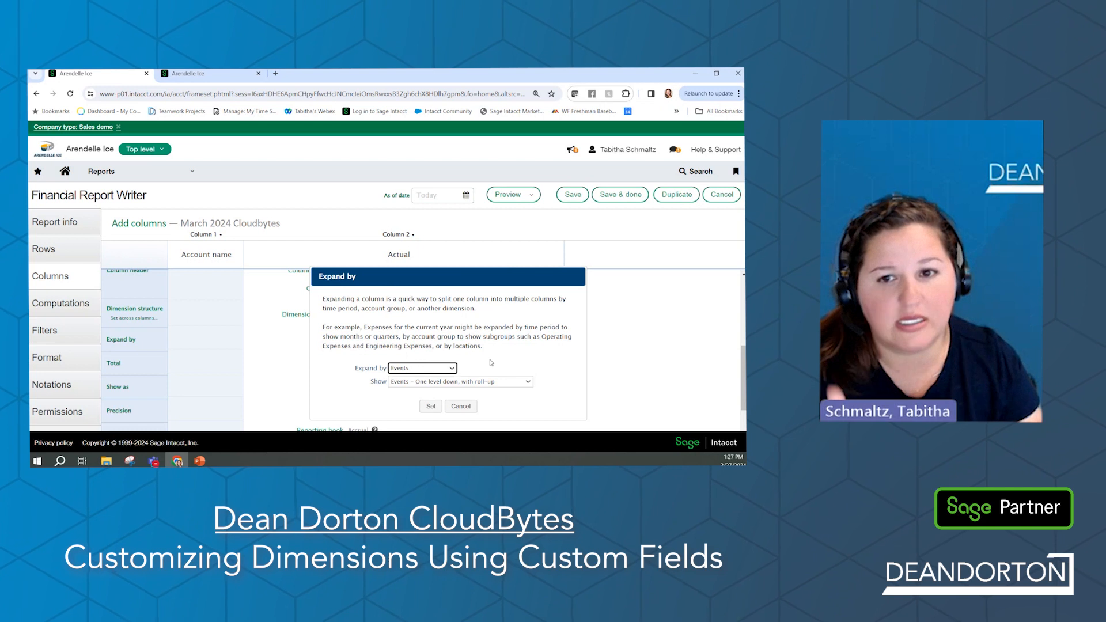
click(437, 407)
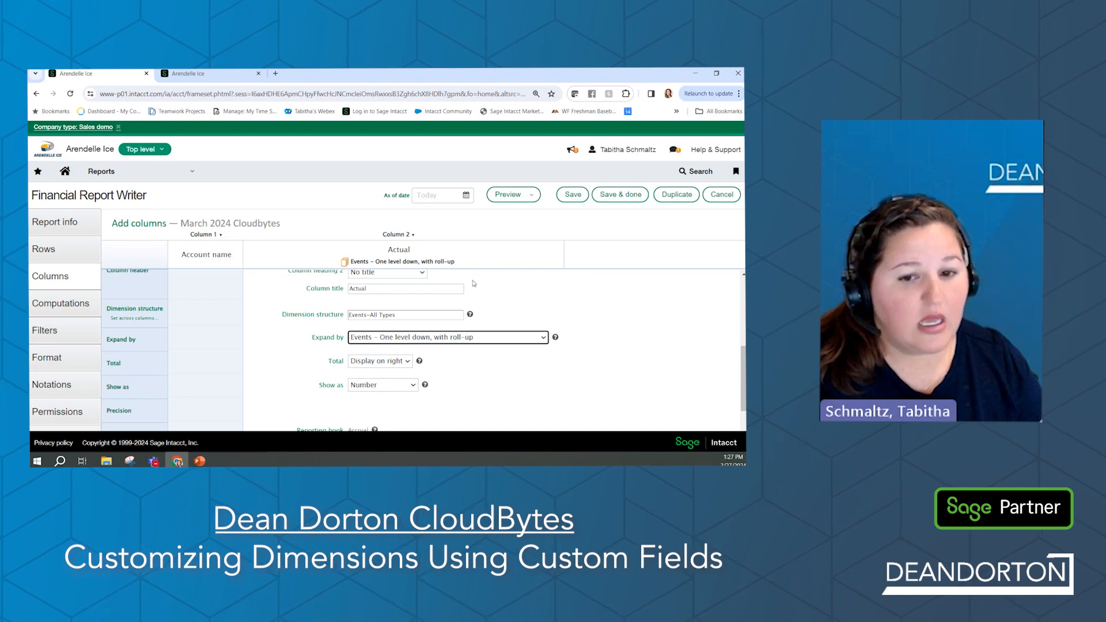
Step: Enable Prompt and Show time period for the As of date in the report's filters
click(77, 327)
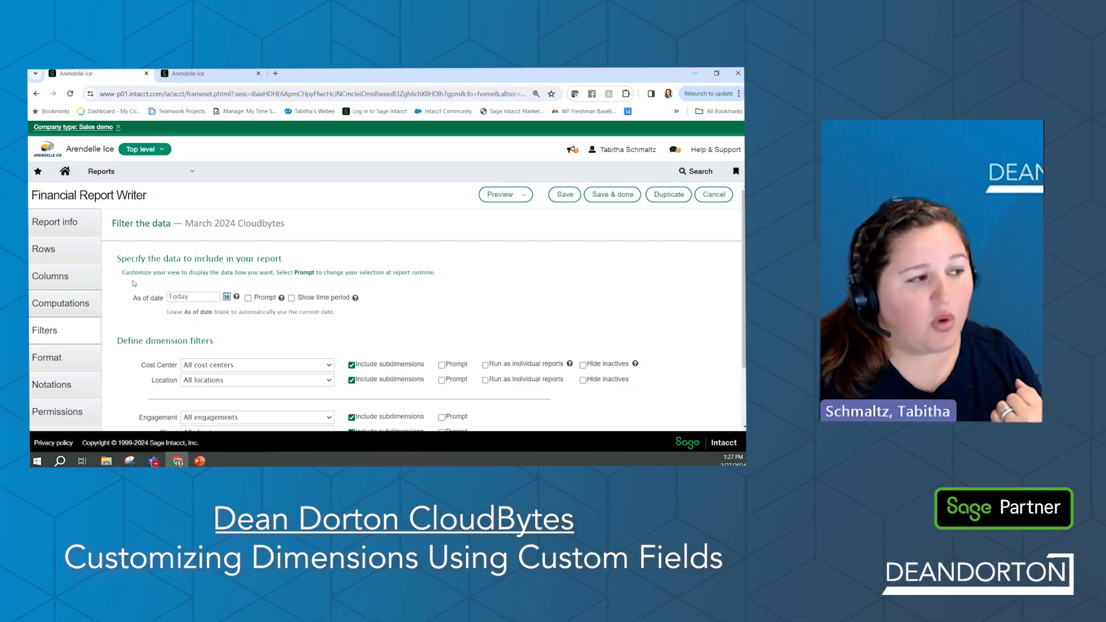
click(247, 298)
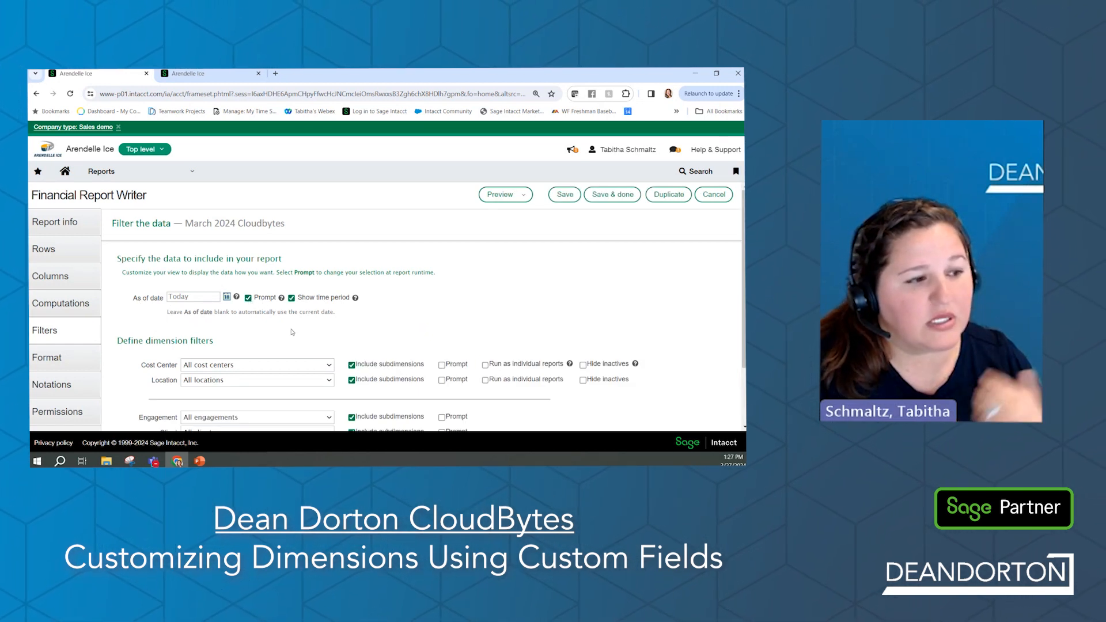
scroll(484, 306, down, 2)
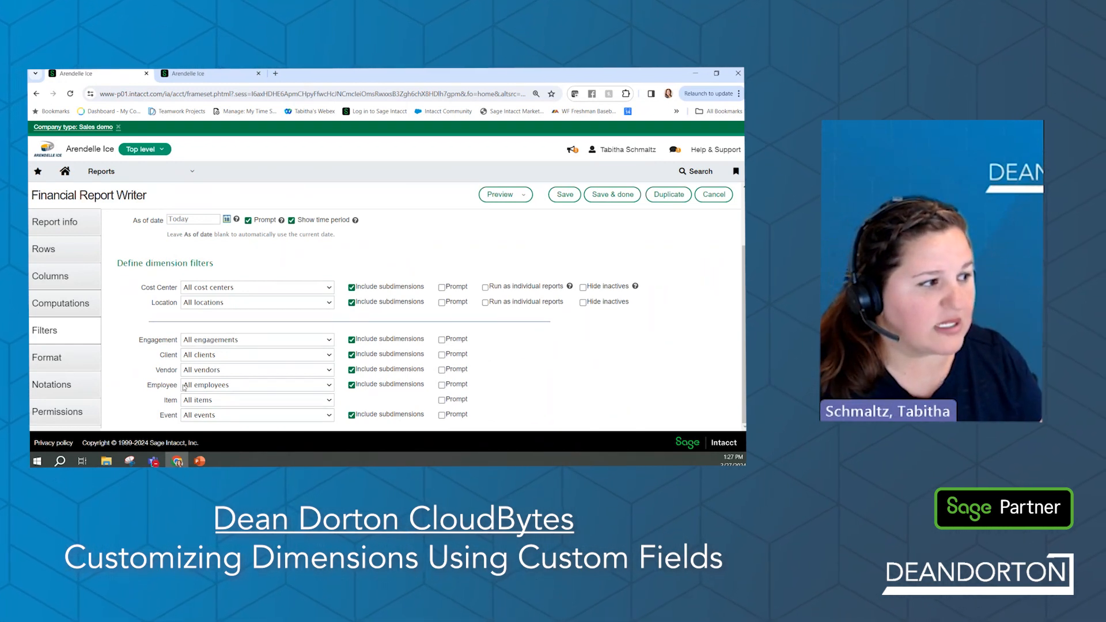
Step: Examine the report's general format options, page header and footer setup, and access permissions
click(75, 360)
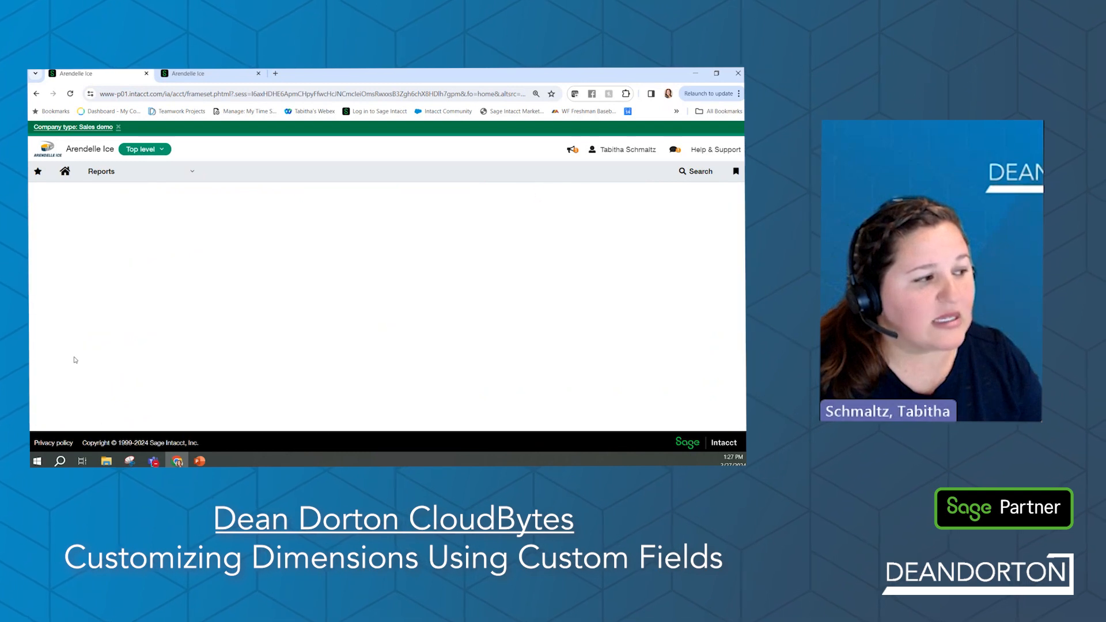
scroll(196, 279, down, 3)
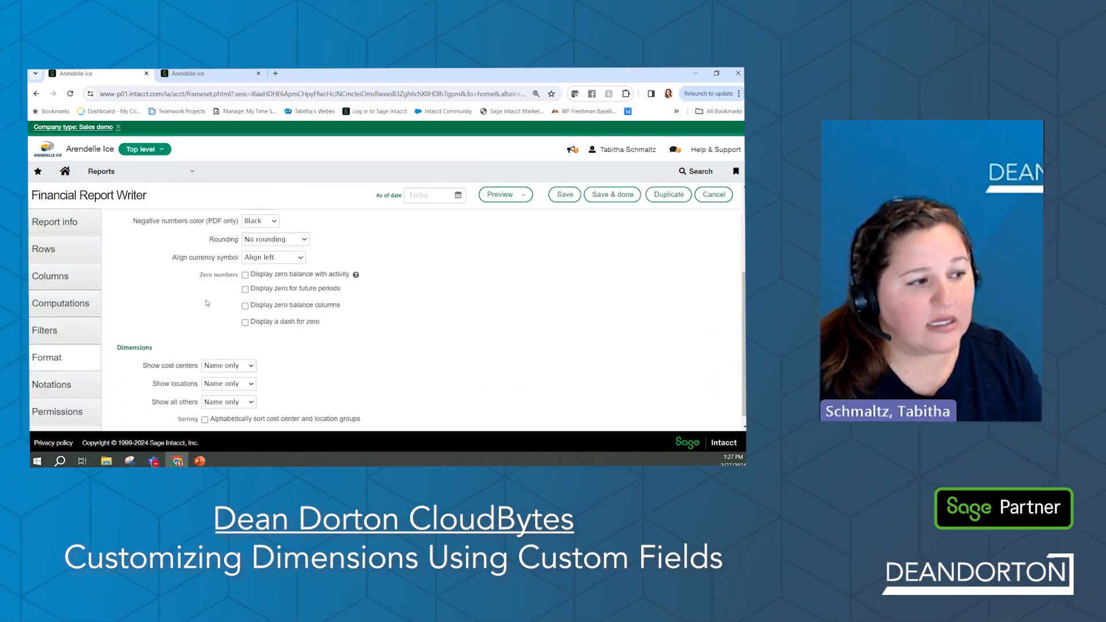
scroll(208, 260, up, 3)
click(212, 243)
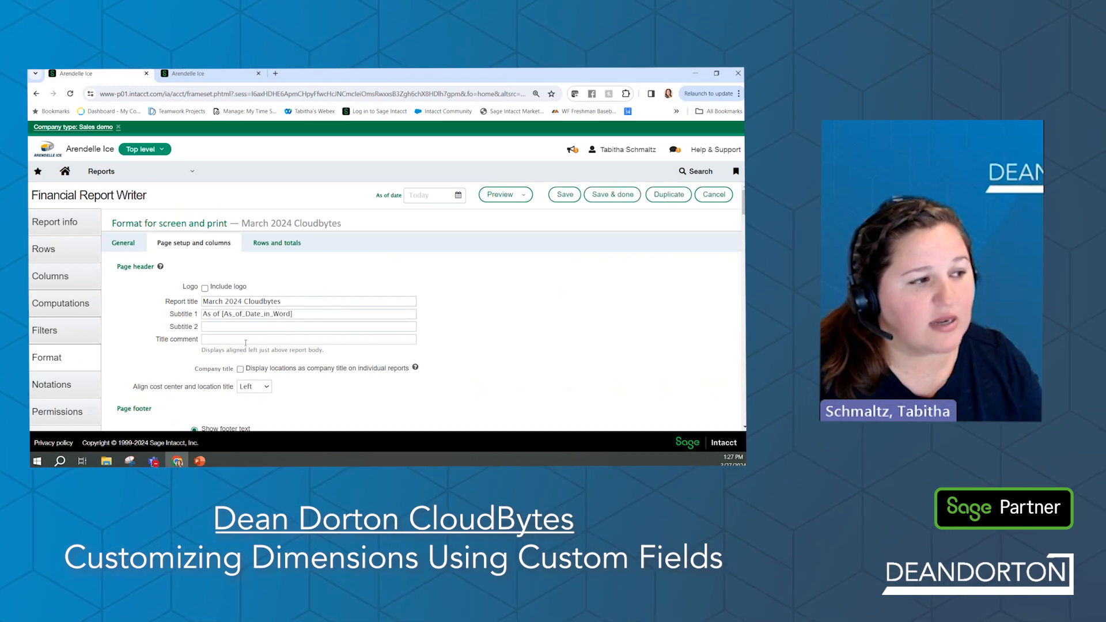
scroll(245, 343, down, 5)
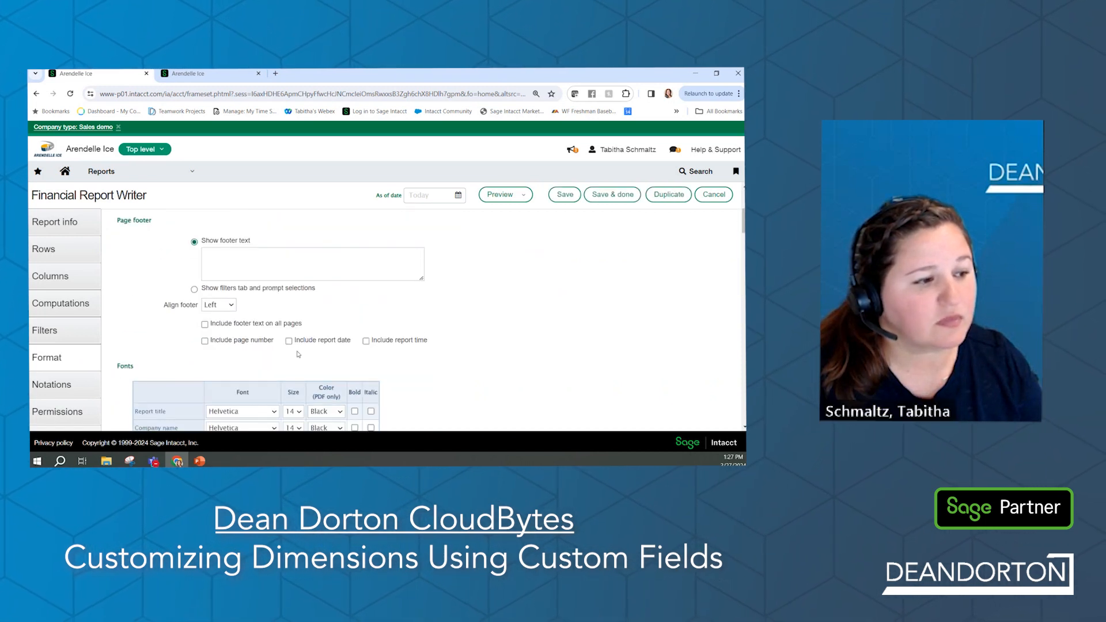
scroll(298, 353, up, 6)
scroll(173, 380, down, 1)
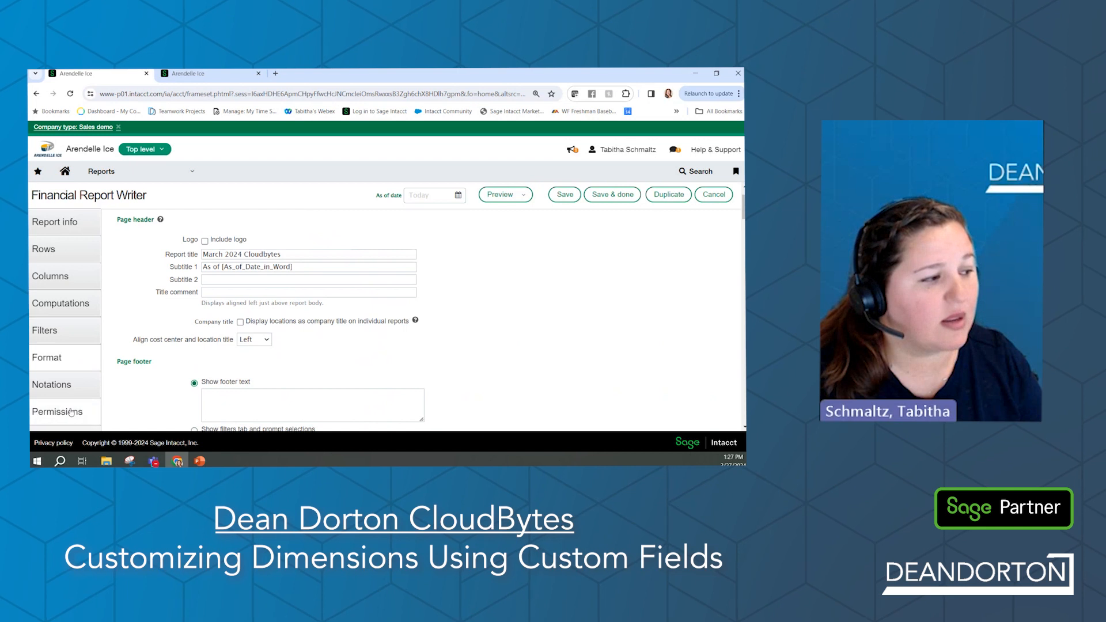
click(71, 412)
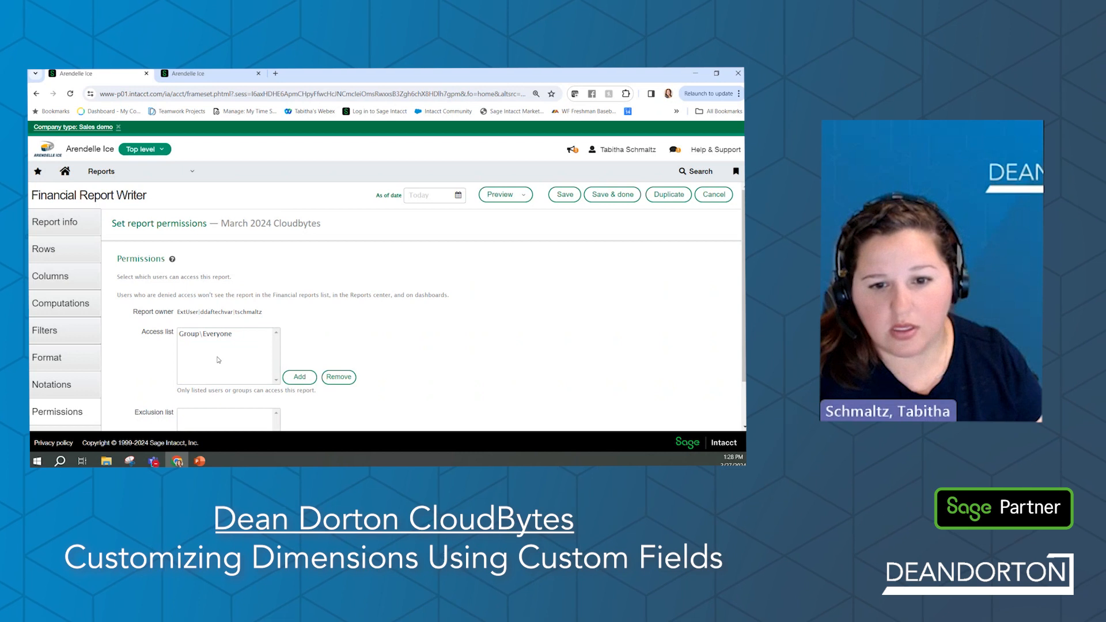
scroll(404, 288, down, 2)
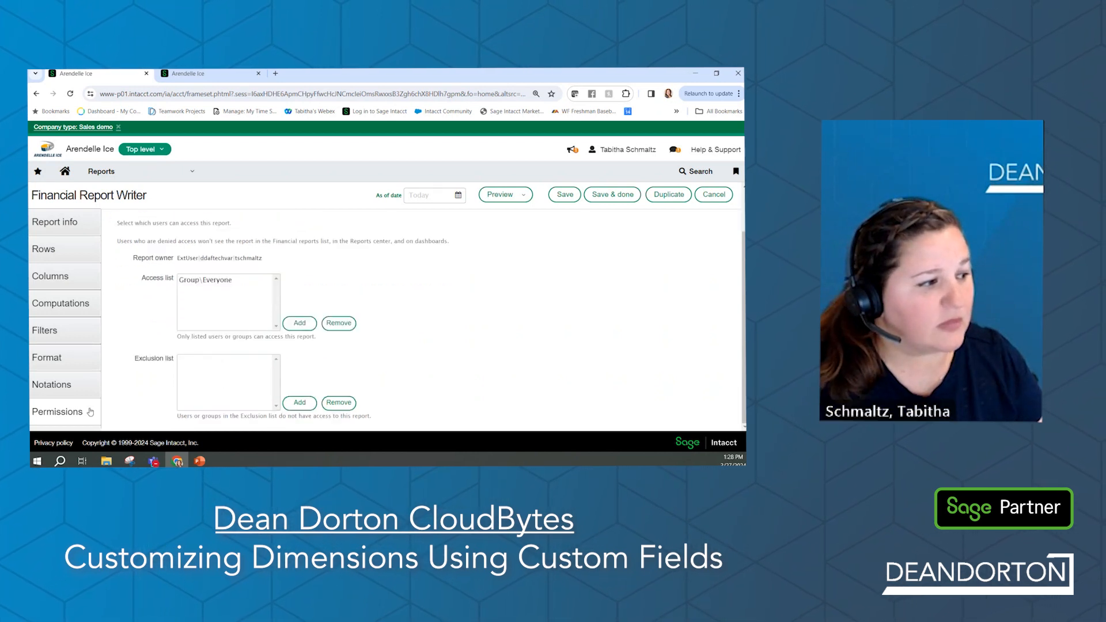
Step: Save the March 2024 Cloudbytes report, preview it as a live HTML report, and close the preview
click(565, 195)
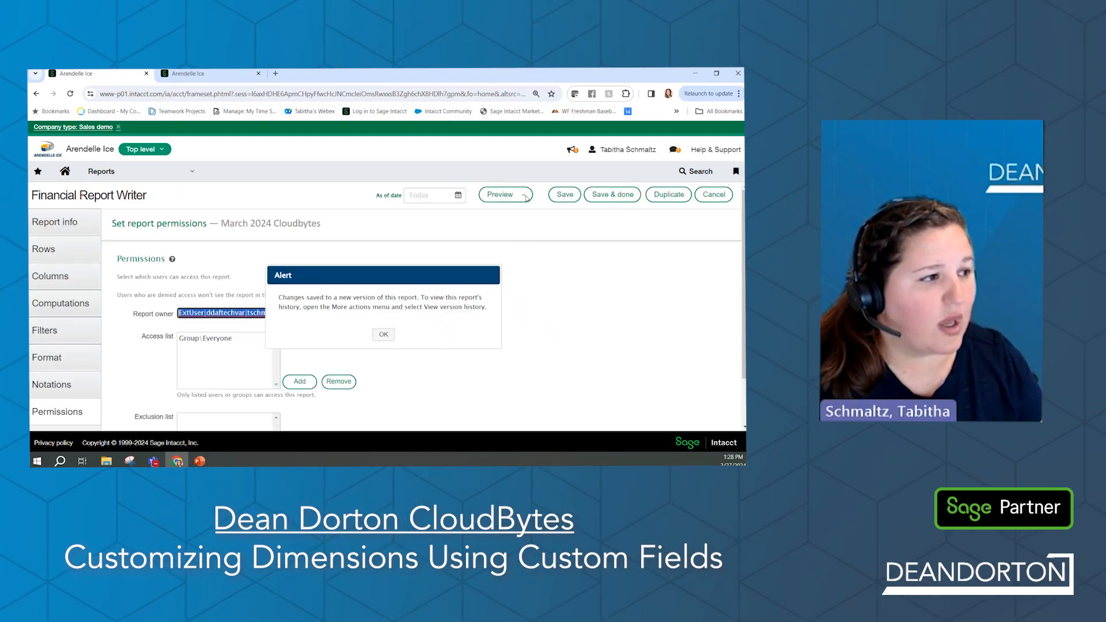
click(383, 336)
click(522, 194)
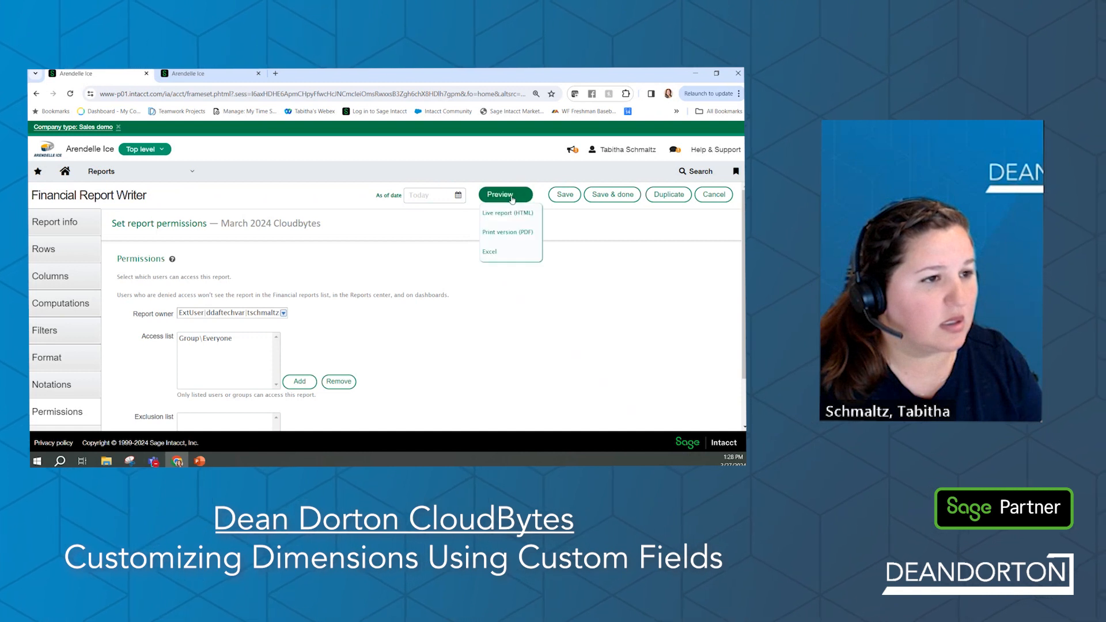
click(521, 233)
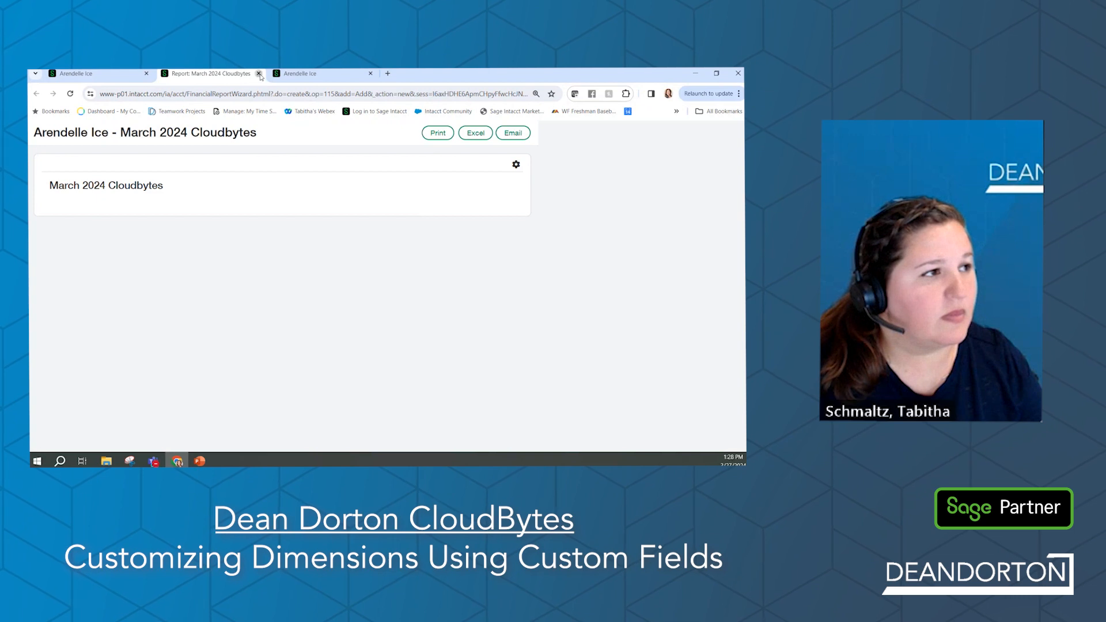
key(ctrl+w)
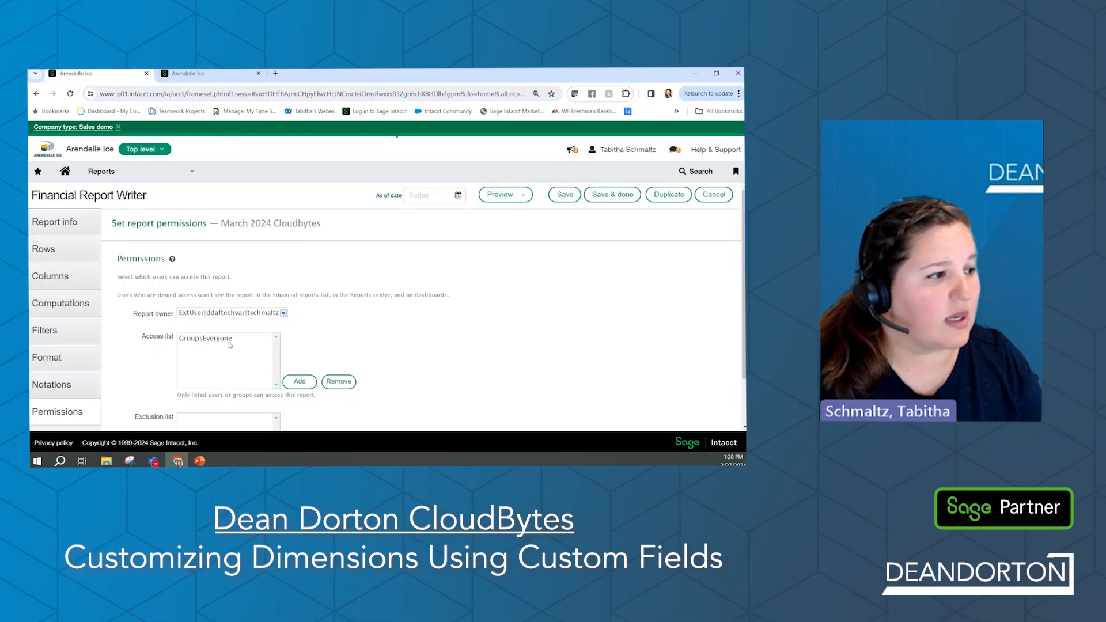
Step: Check the report's row structure, then open the 1_P&L by Event Type report for editing from General Ledger's financial reports
click(48, 252)
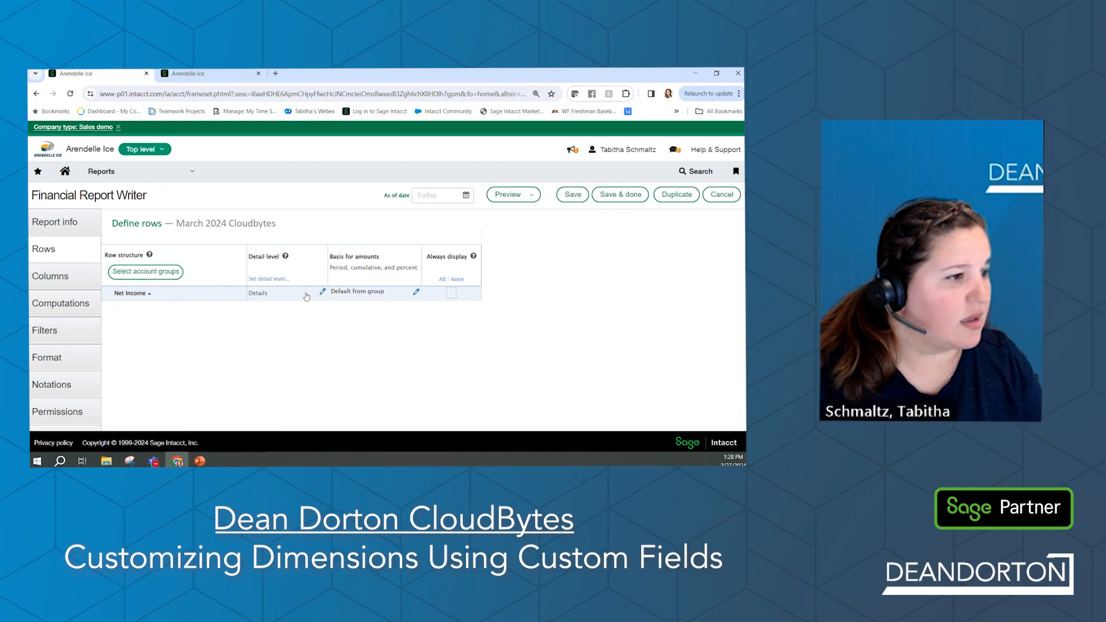
click(451, 194)
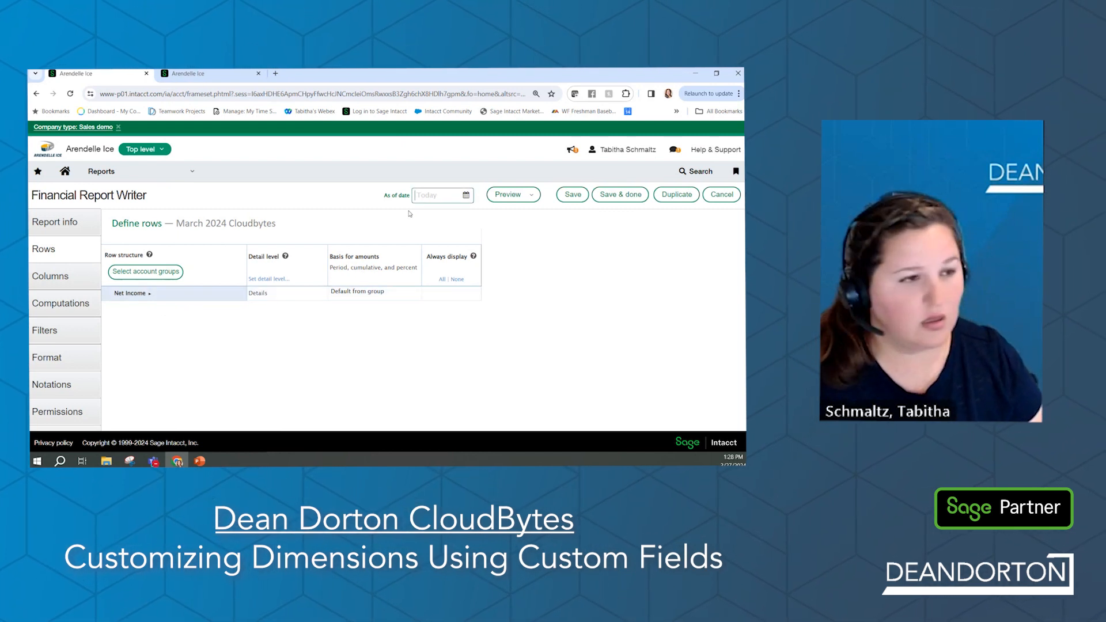
click(111, 173)
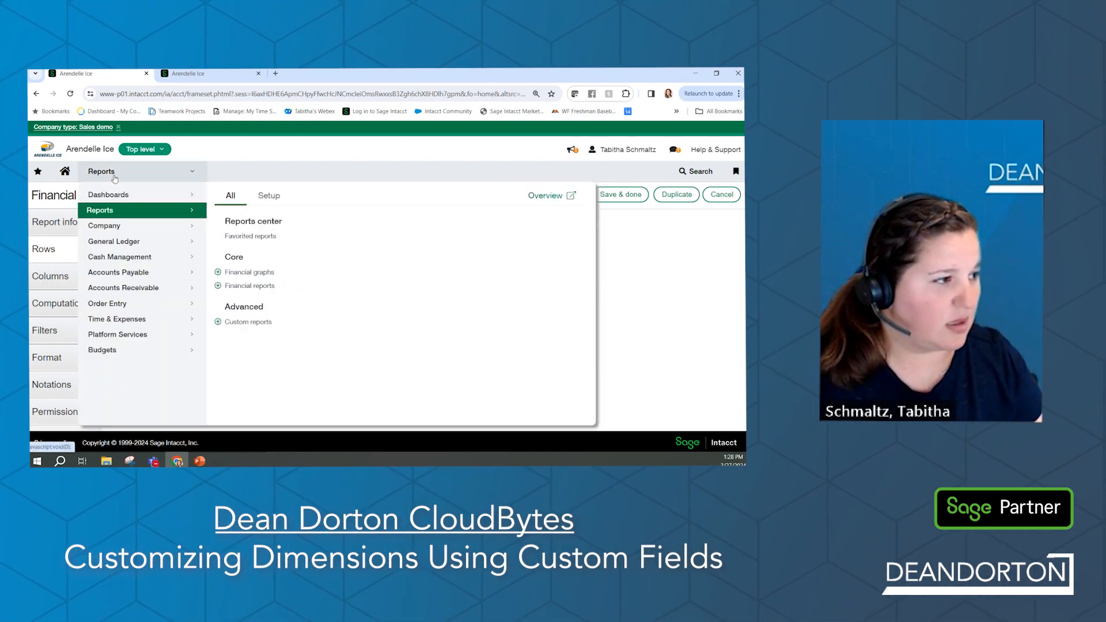
mouse_move(115, 242)
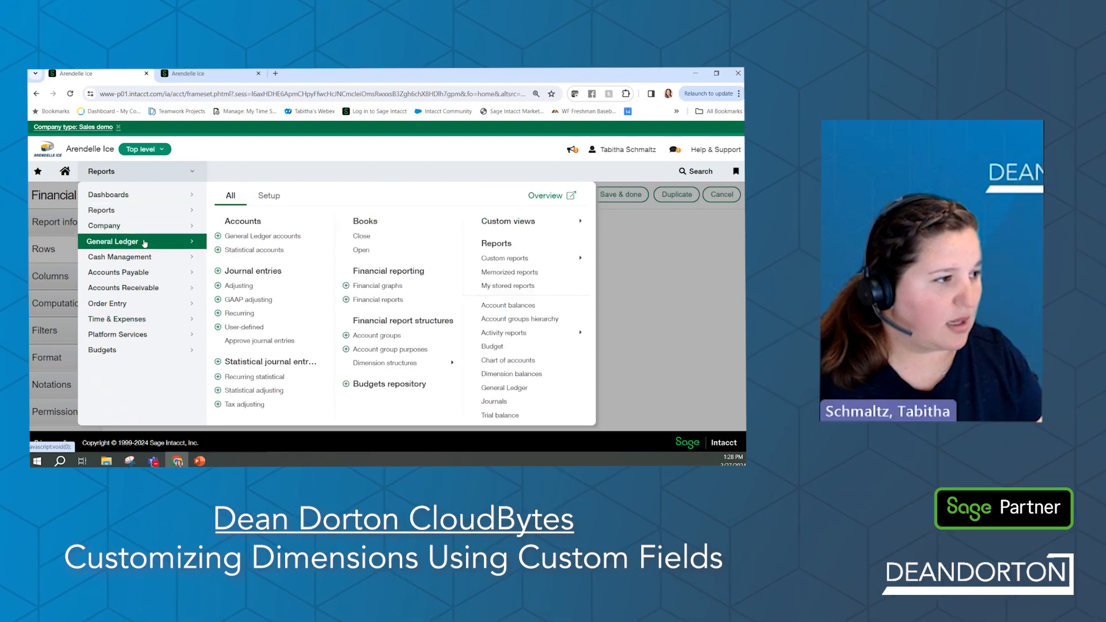
click(376, 300)
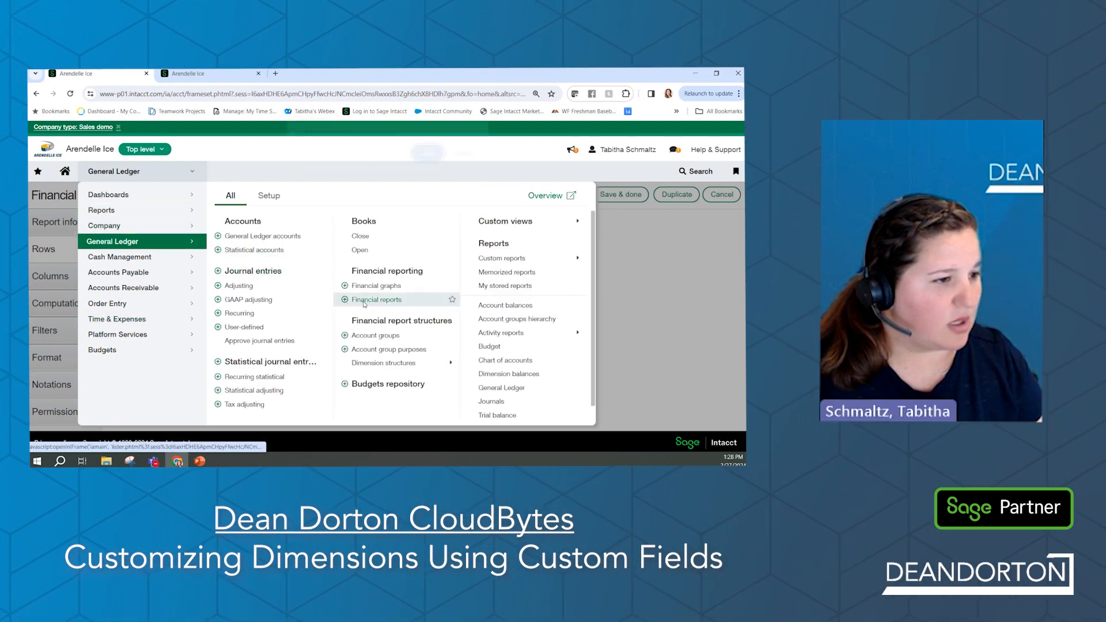
click(420, 154)
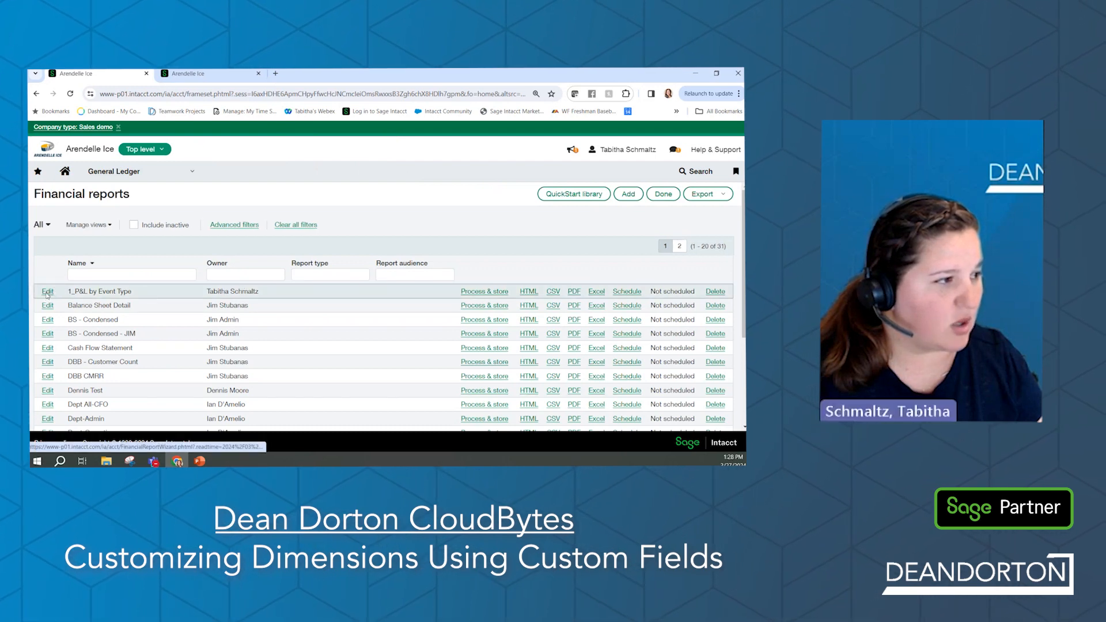
click(102, 295)
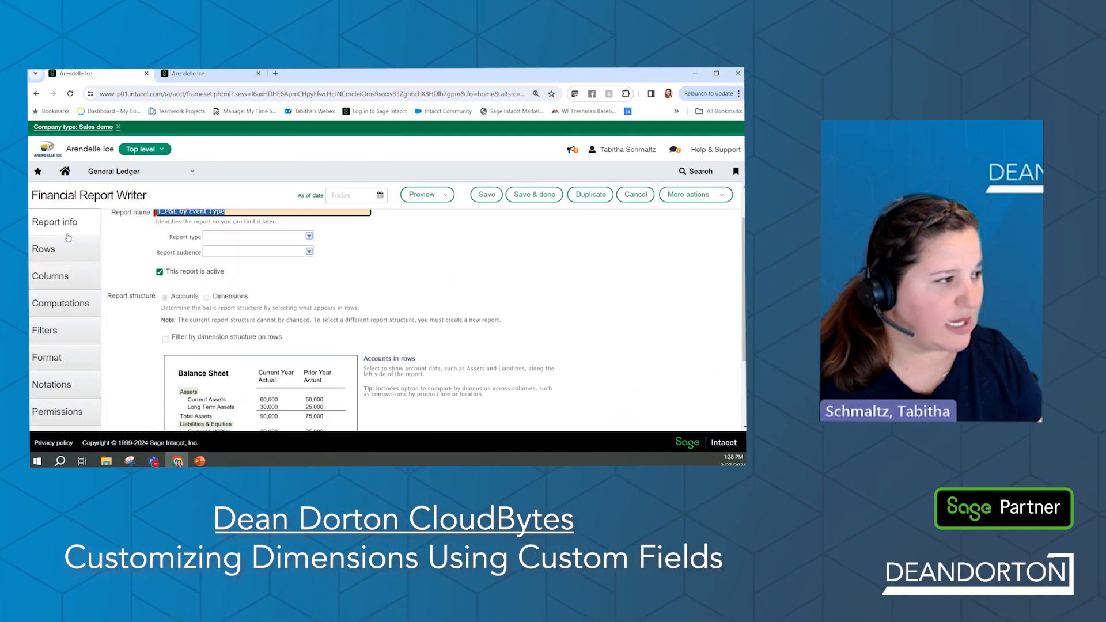
Step: Examine the 1_P&L by Event Type report's rows and its Actual column's dimension structure and expansion settings
click(41, 253)
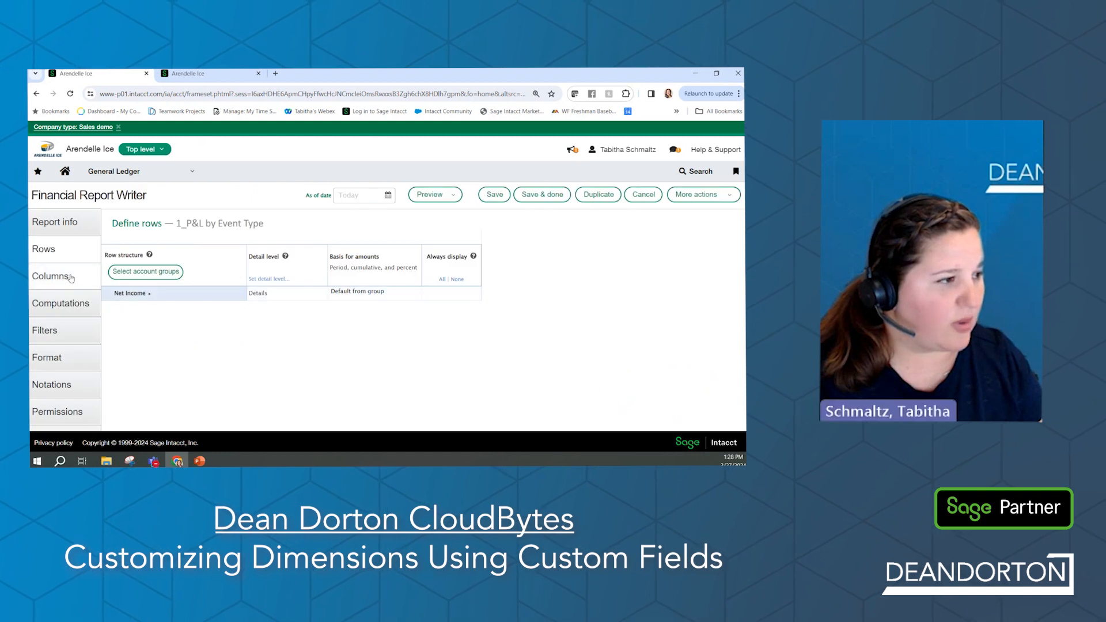
click(49, 279)
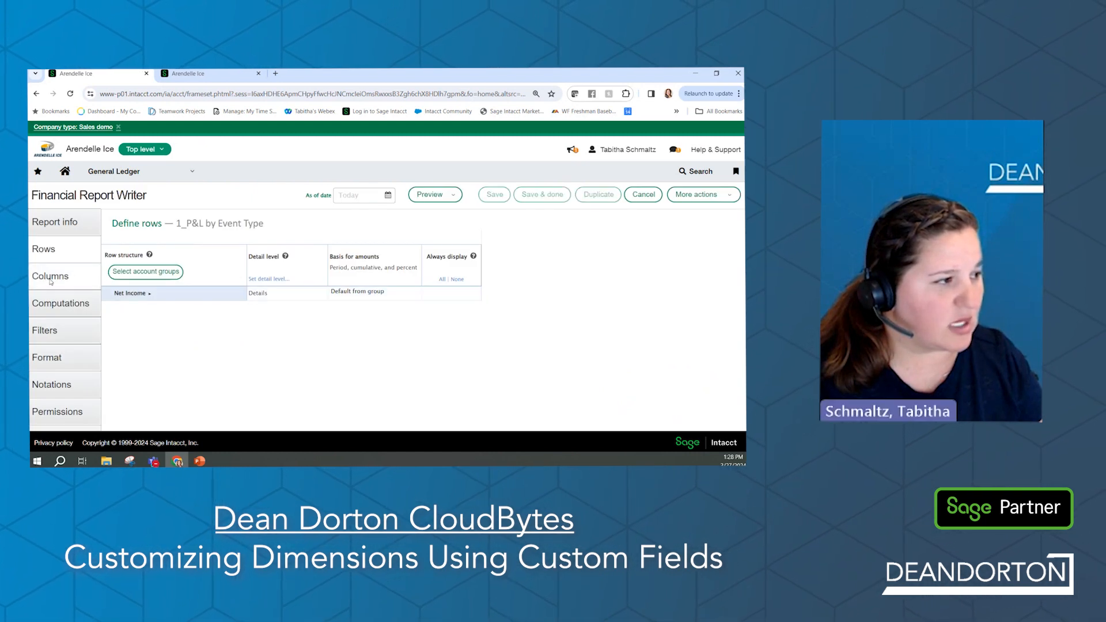
scroll(352, 321, down, 2)
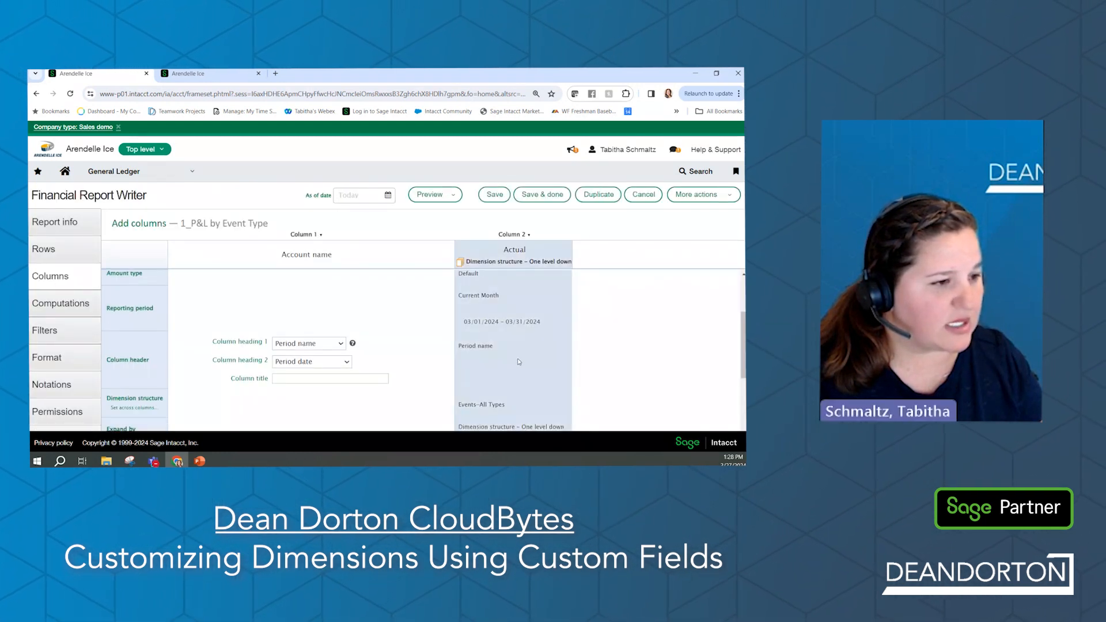
click(518, 362)
scroll(414, 358, down, 2)
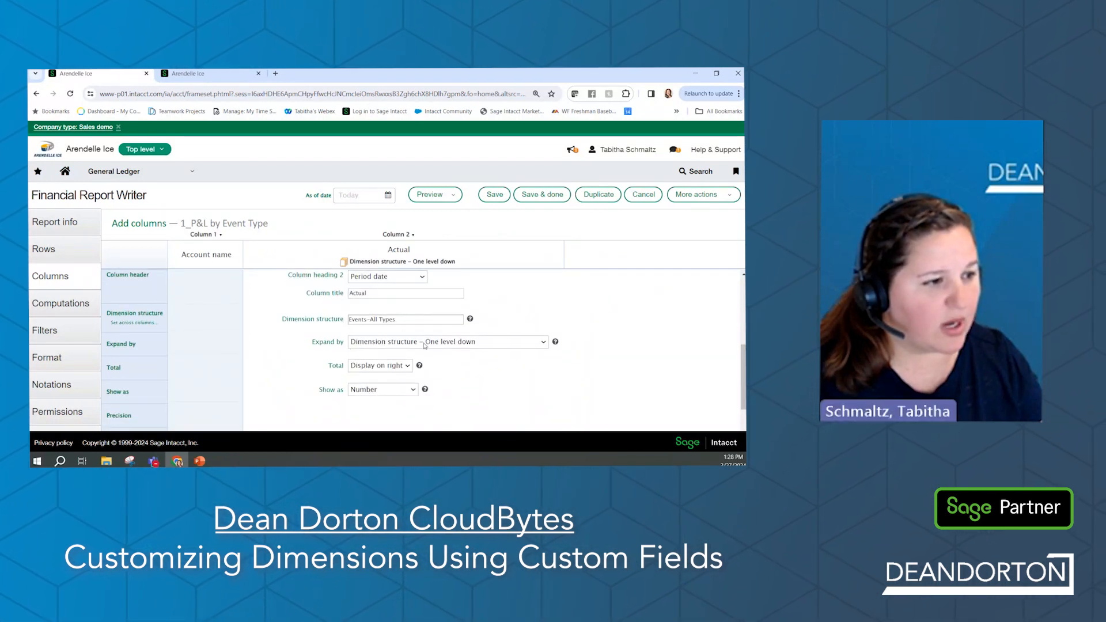
click(481, 344)
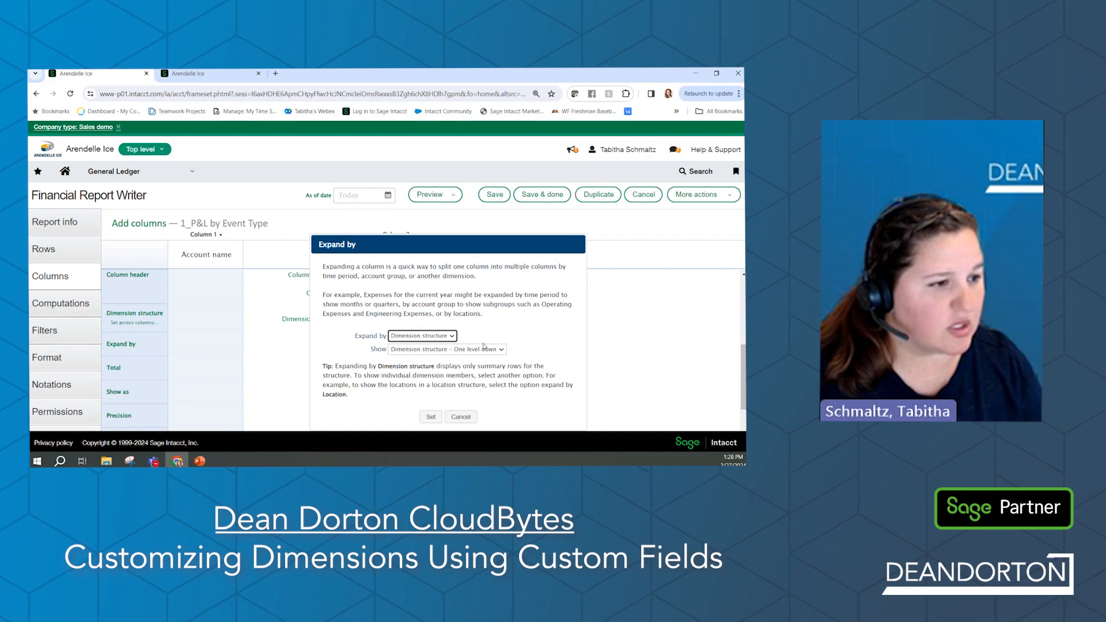
click(437, 336)
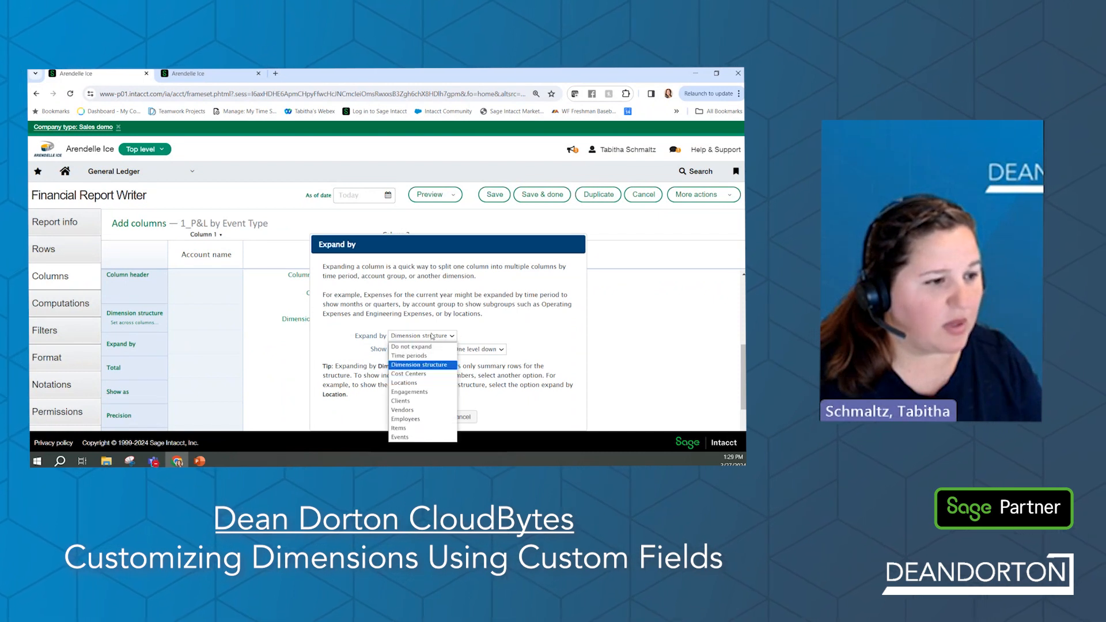
click(438, 437)
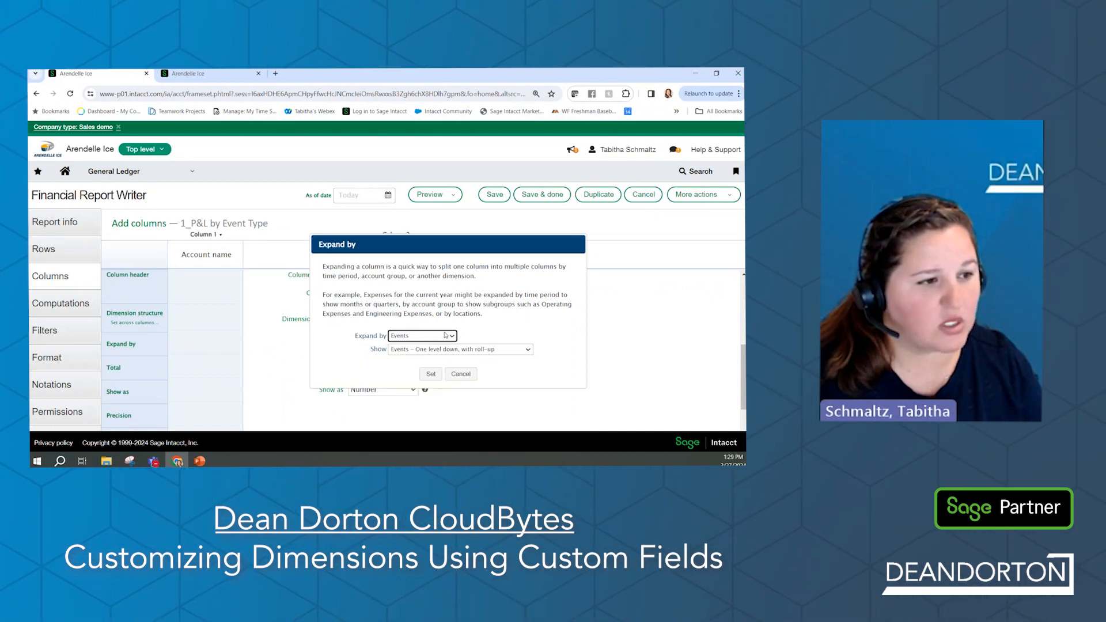
click(431, 375)
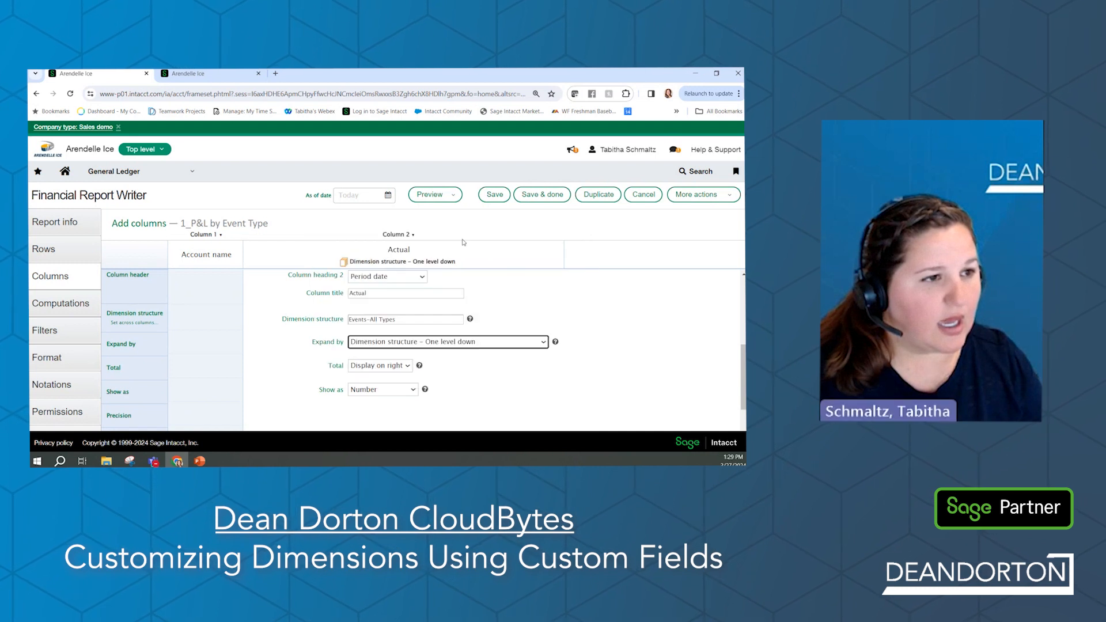
Step: Preview the 1_P&L by Event Type report as a live HTML report and close the preview
click(434, 196)
click(427, 214)
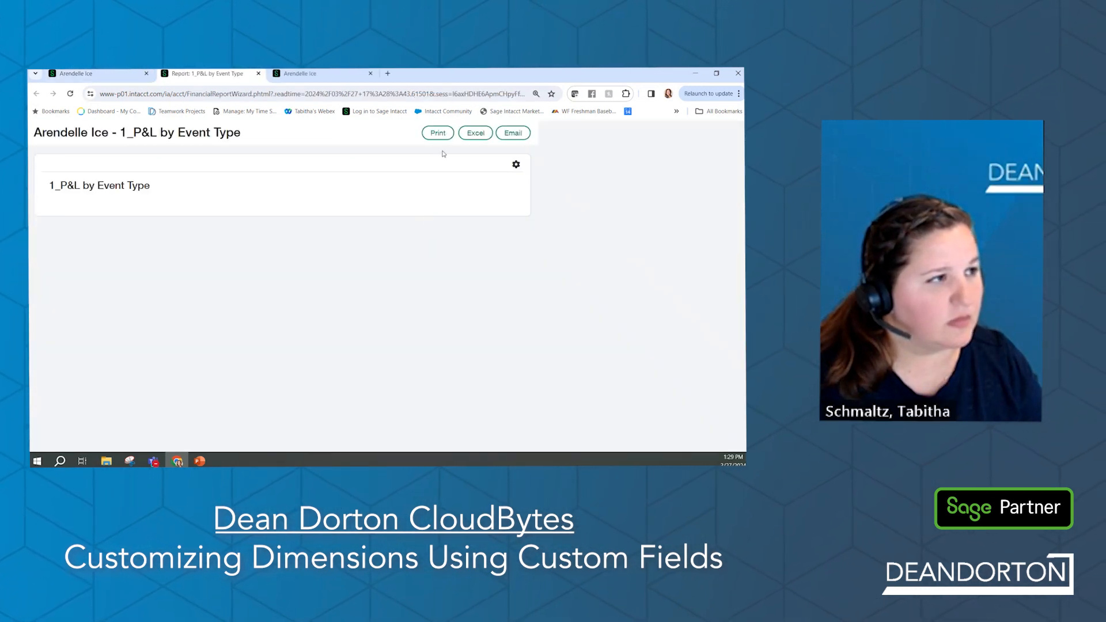
click(259, 74)
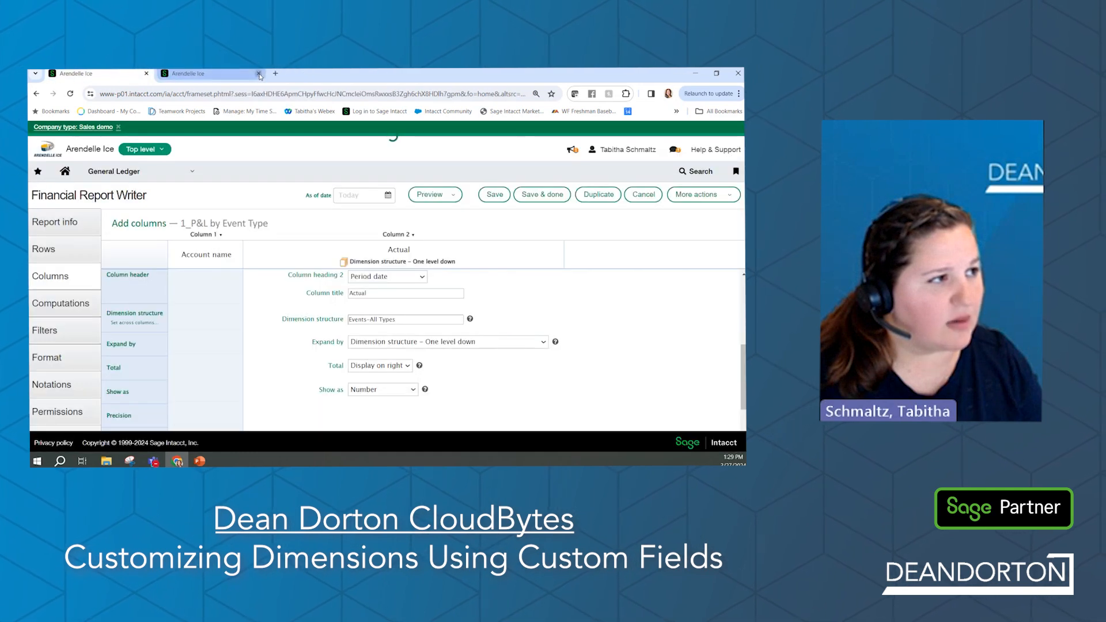
Step: Set the as of date to 12/31/2023 and preview the 1_P&L by Event Type report as a live HTML report
click(346, 196)
text(12)
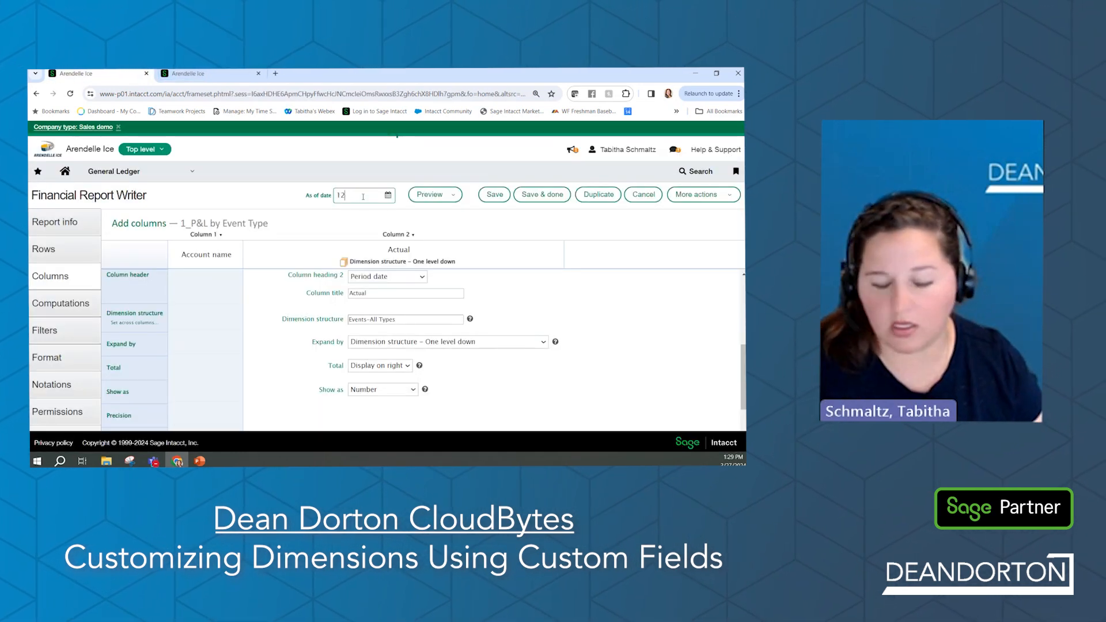
text(312)
click(430, 195)
click(430, 215)
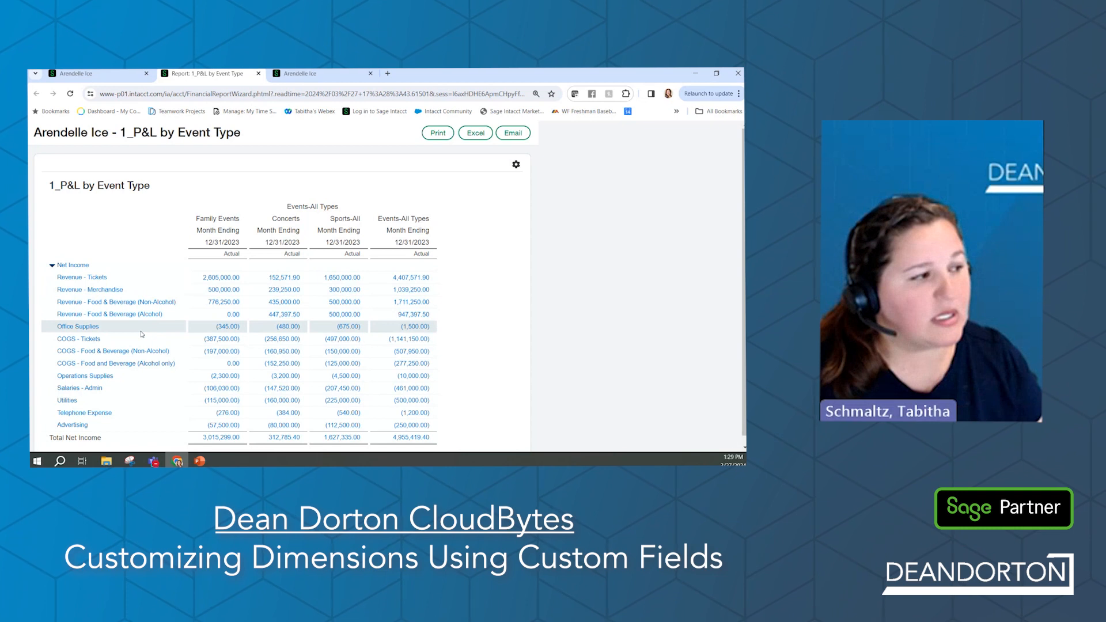
Step: Drill into the Family Events amount for Revenue - Tickets, review its General Ledger transactions, and close the detail report
scroll(141, 334, down, 1)
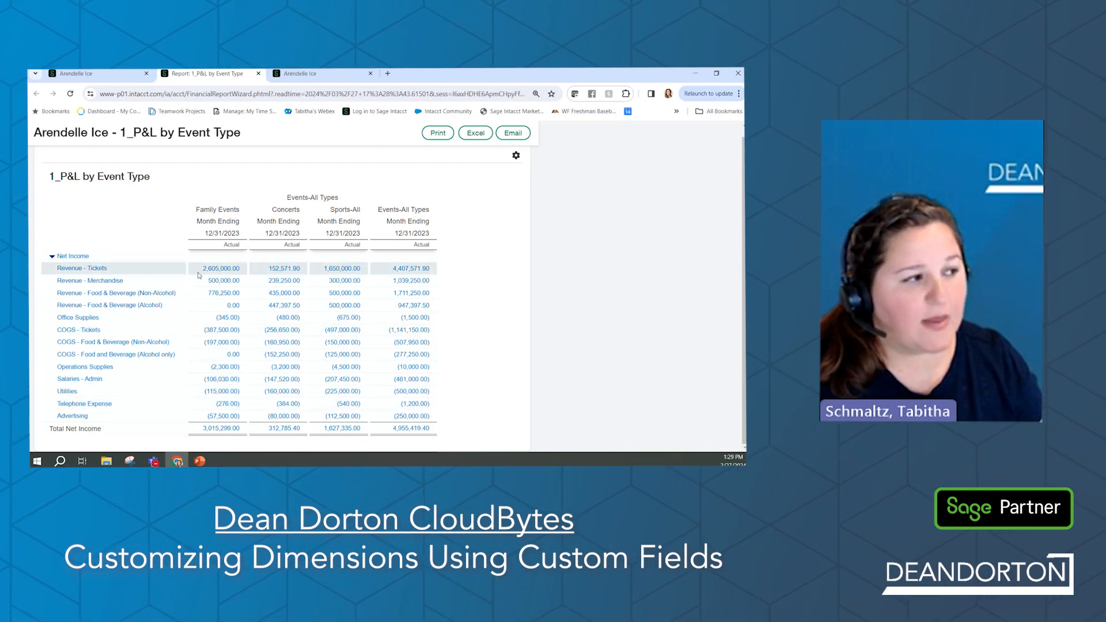
click(217, 271)
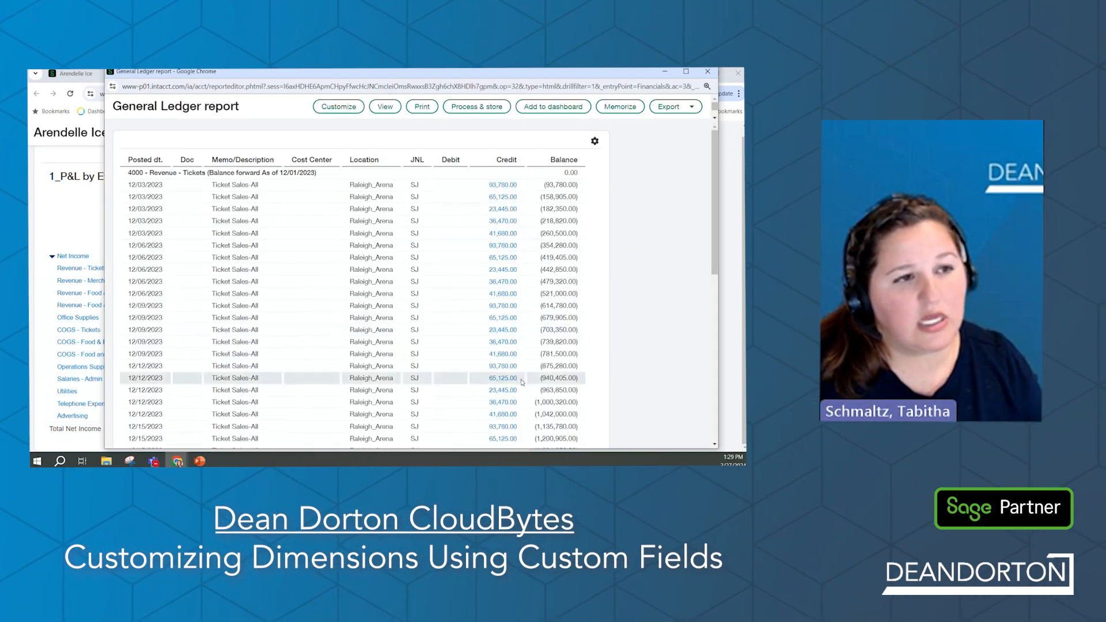
scroll(522, 383, down, 3)
scroll(522, 381, up, 3)
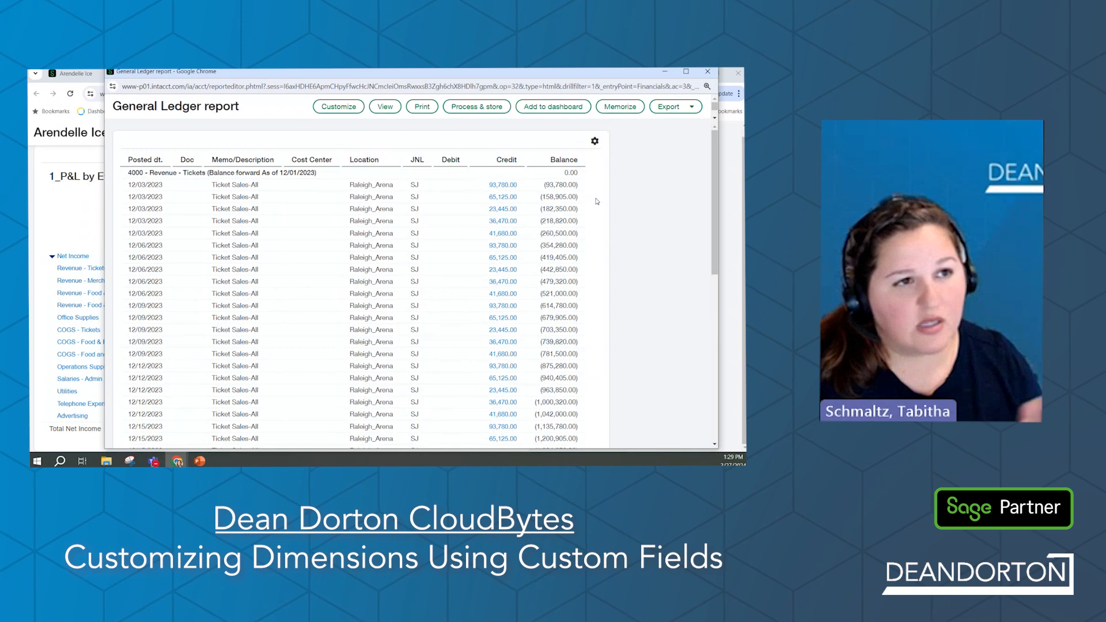
click(708, 74)
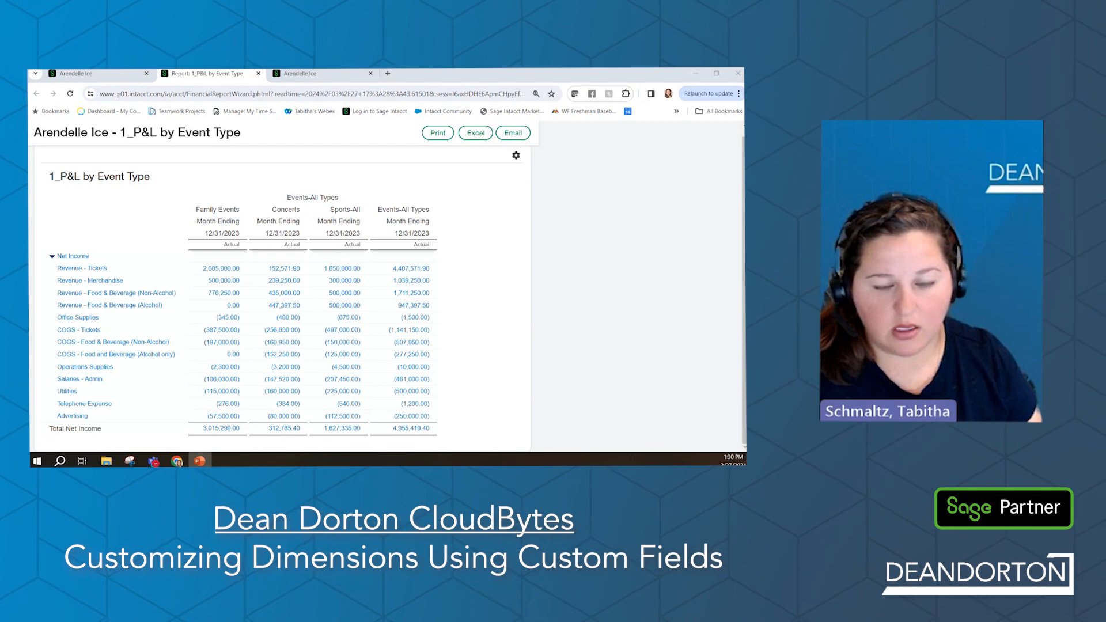
Step: Switch to the PowerPoint slideshow and advance to the Other Industry Examples slide
key(alt+Tab)
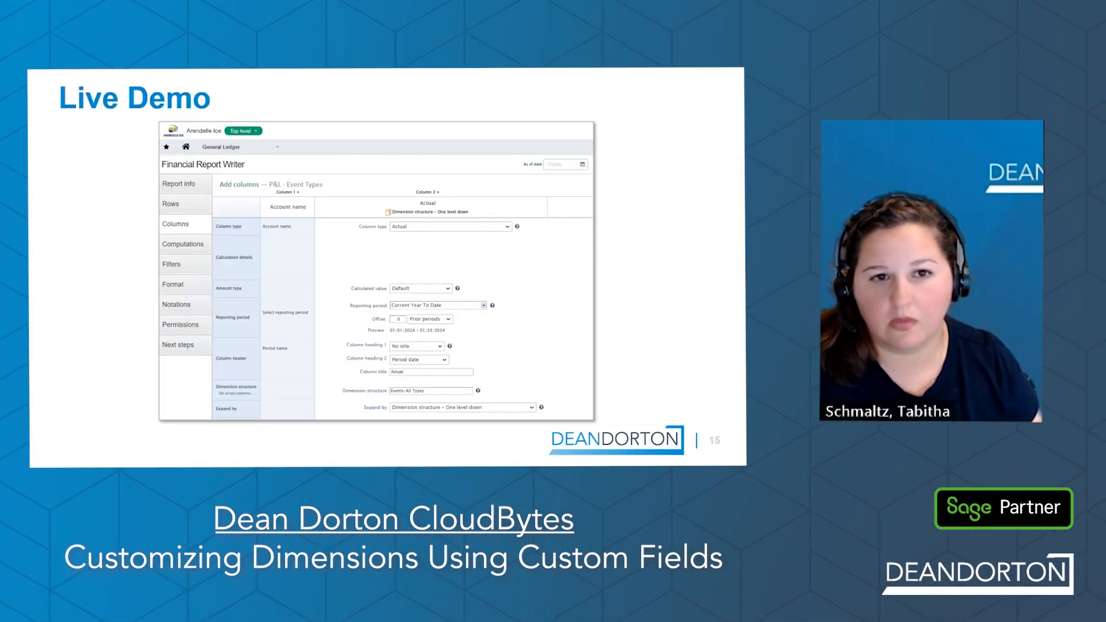
key(Right)
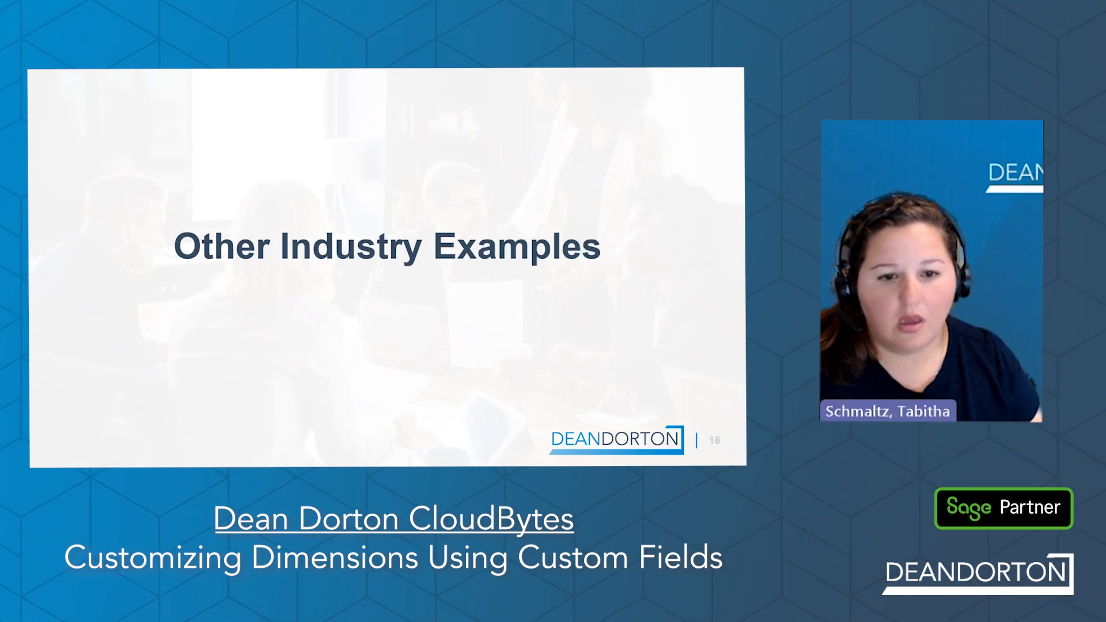